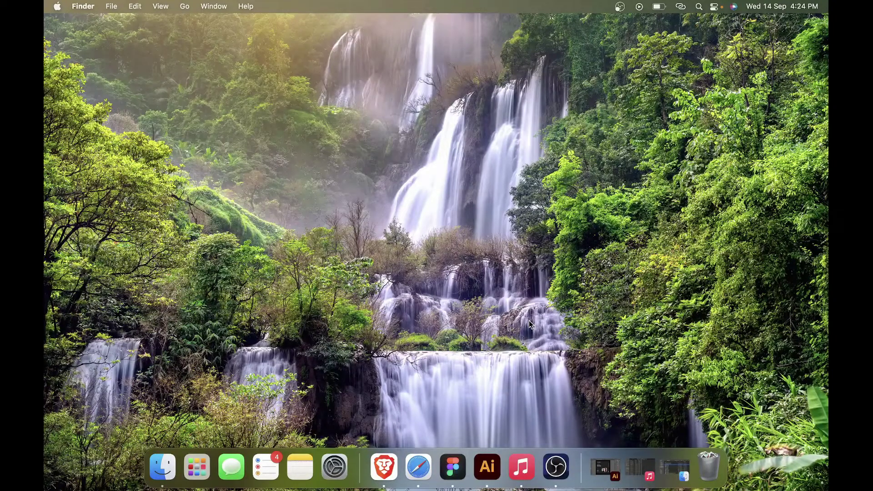
- Launch Figma from the Dock and open the My Studio design file
click(446, 457)
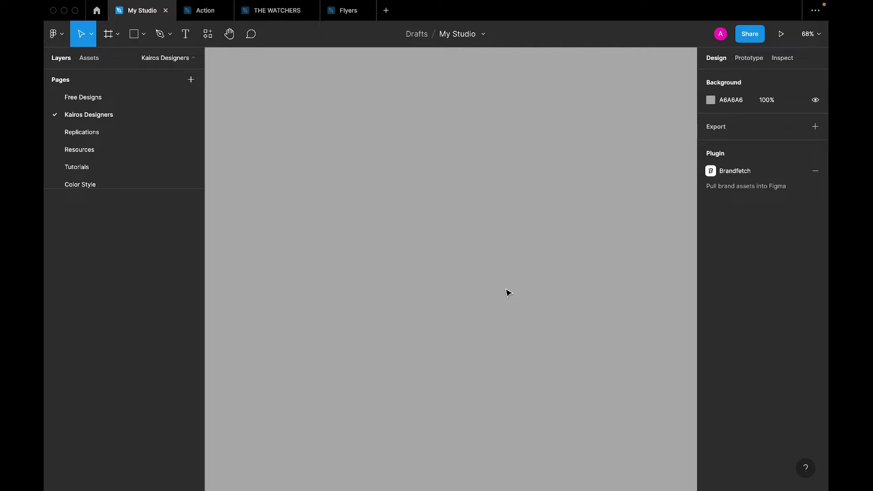
- Create a 1080×1080 Instagram post frame and place the thoughtful man's photo across it
key(f)
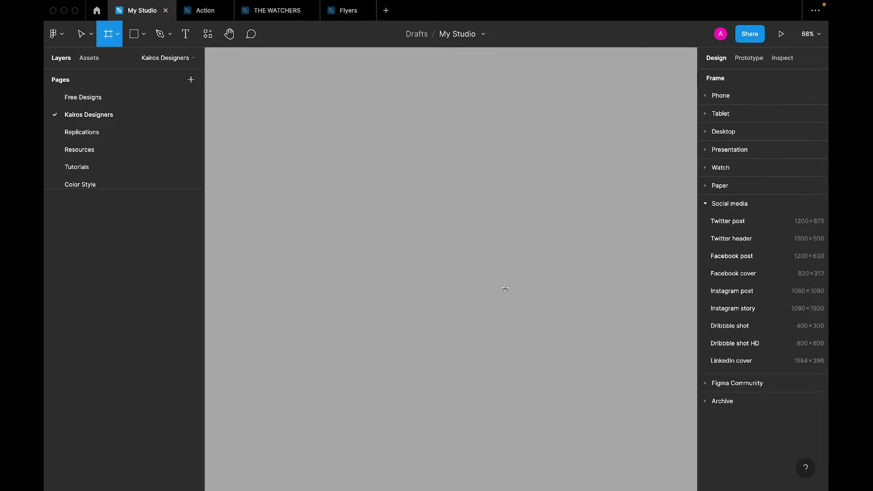
click(728, 292)
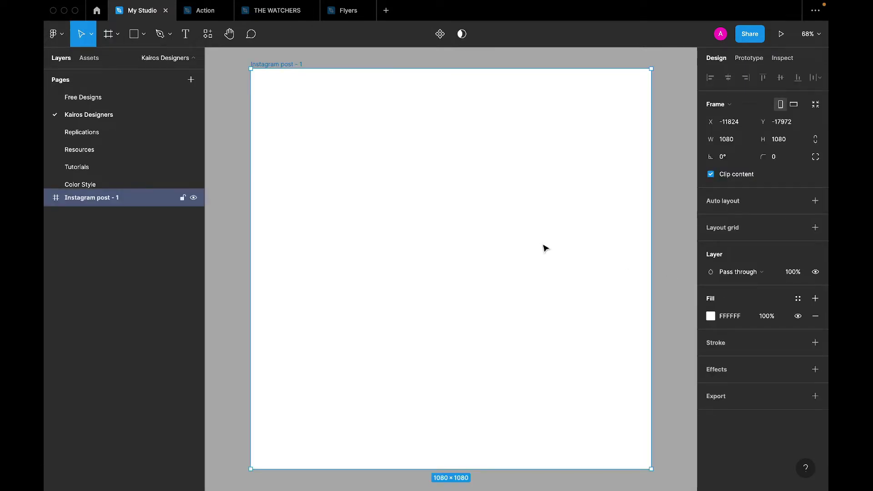
key(ctrl+shift+k)
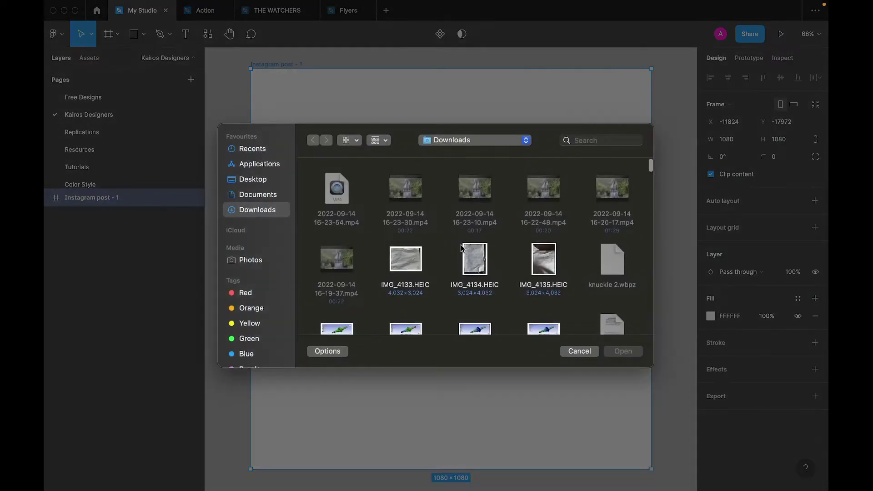
scroll(462, 248, down, 2)
scroll(461, 248, down, 2)
scroll(461, 248, down, 3)
scroll(461, 248, down, 3)
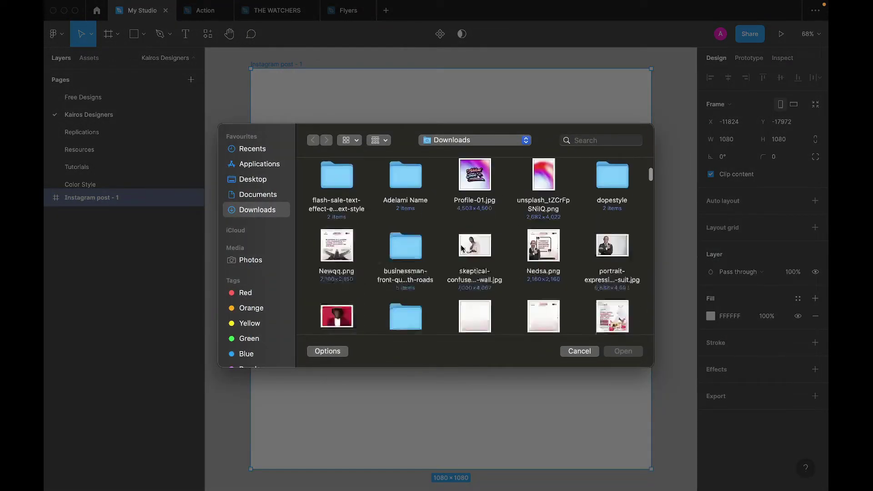
scroll(461, 248, down, 1)
scroll(461, 248, down, 1)
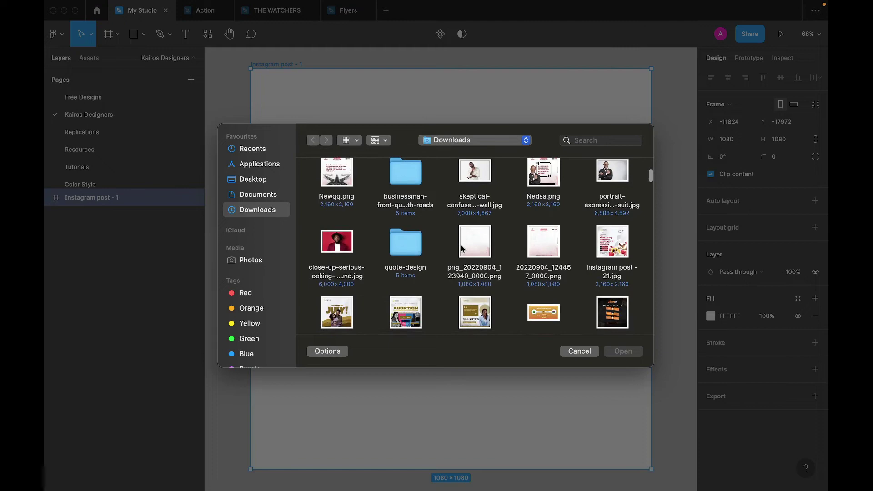
double_click(476, 177)
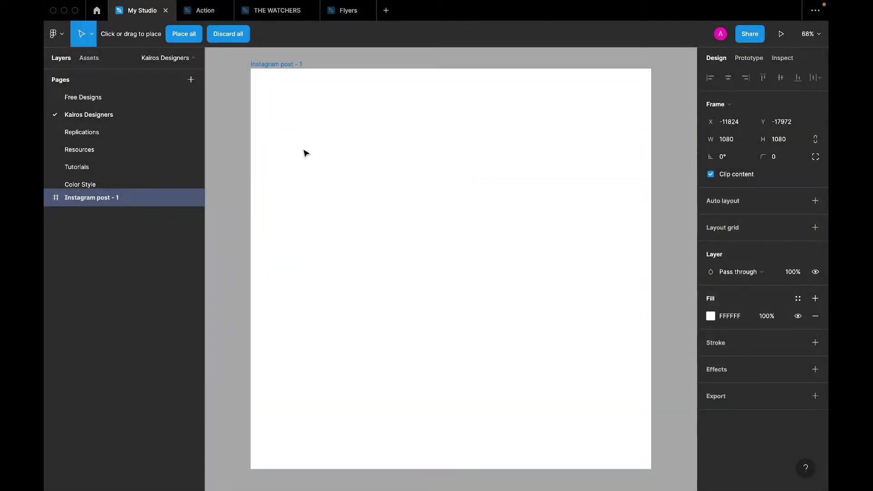
drag(303, 148, 600, 381)
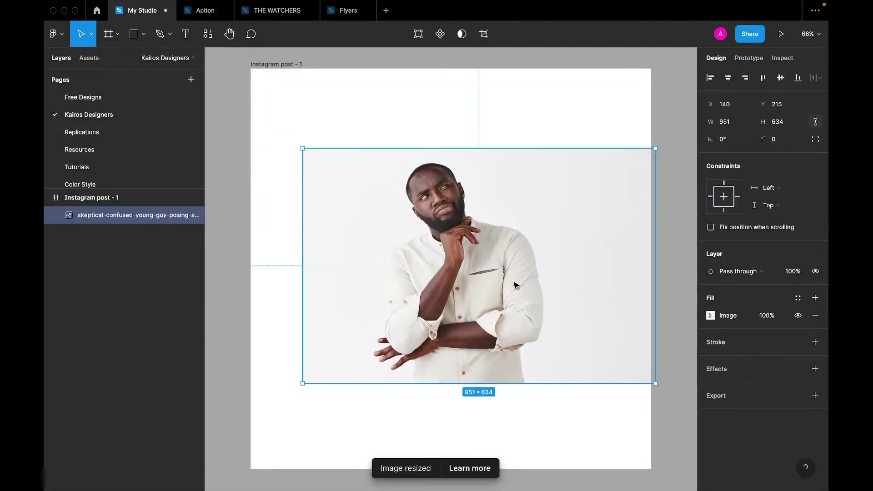
drag(517, 286, 494, 308)
- Draw a circle about 393 wide positioned over the man's face
click(457, 140)
scroll(454, 136, up, 1)
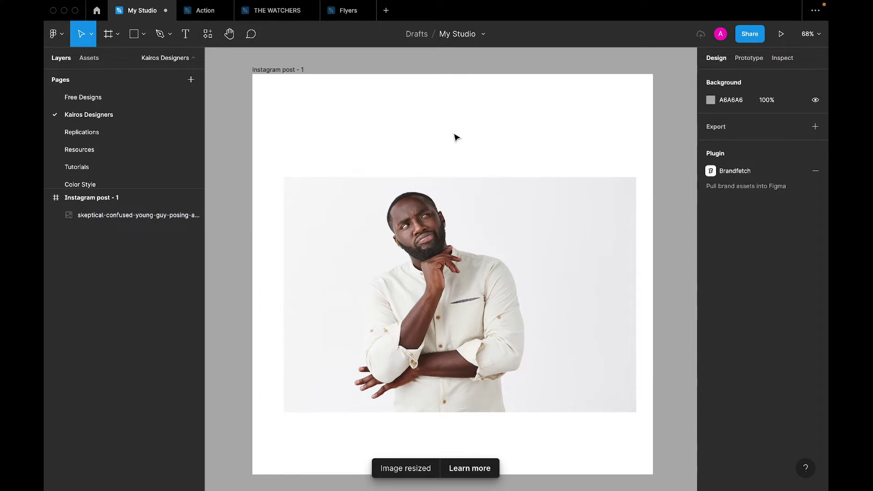
key(o)
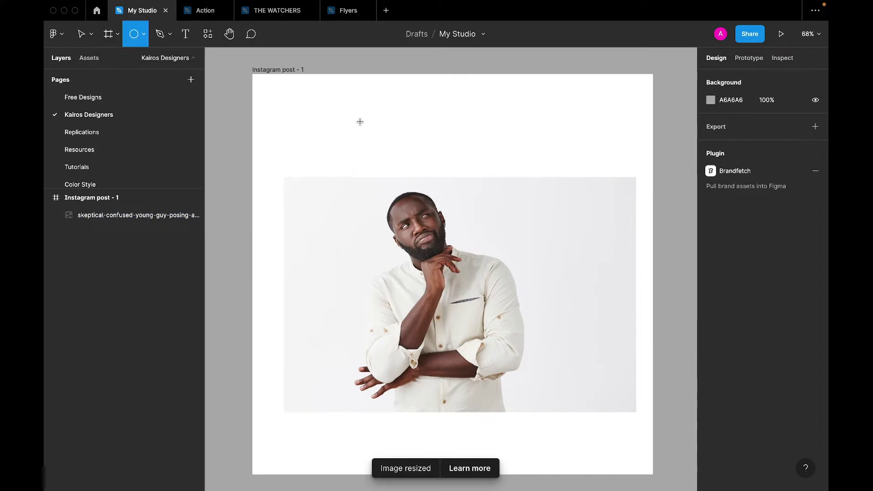
mouse_move(360, 121)
mouse_down()
mouse_move(523, 223)
mouse_move(519, 287)
mouse_up()
drag(552, 370, 486, 316)
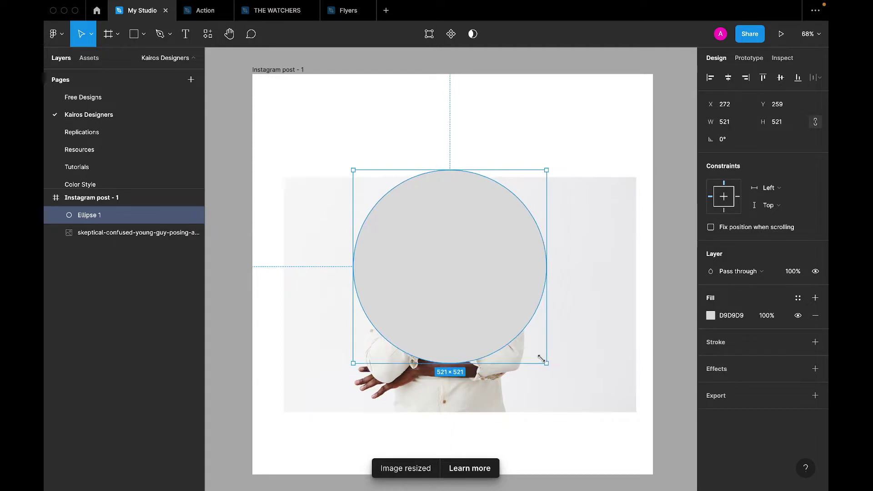
drag(450, 279, 463, 291)
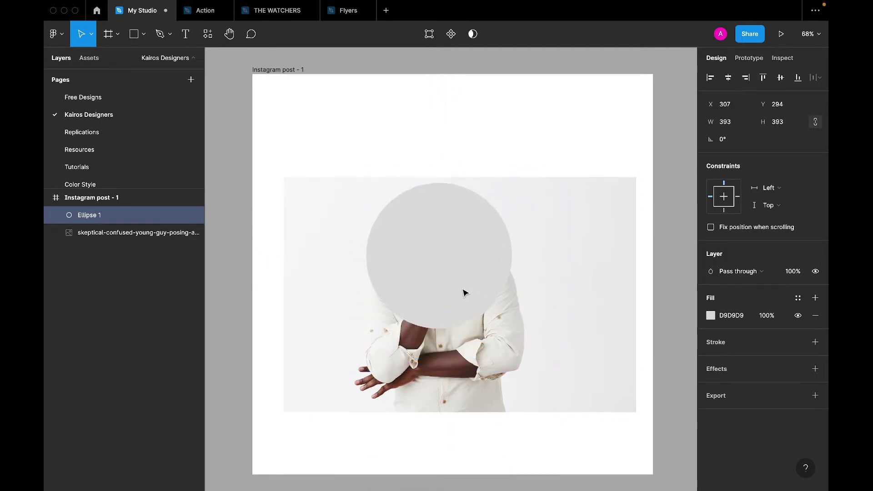
- Move the photo above the circle and use the circle as its mask
click(608, 298)
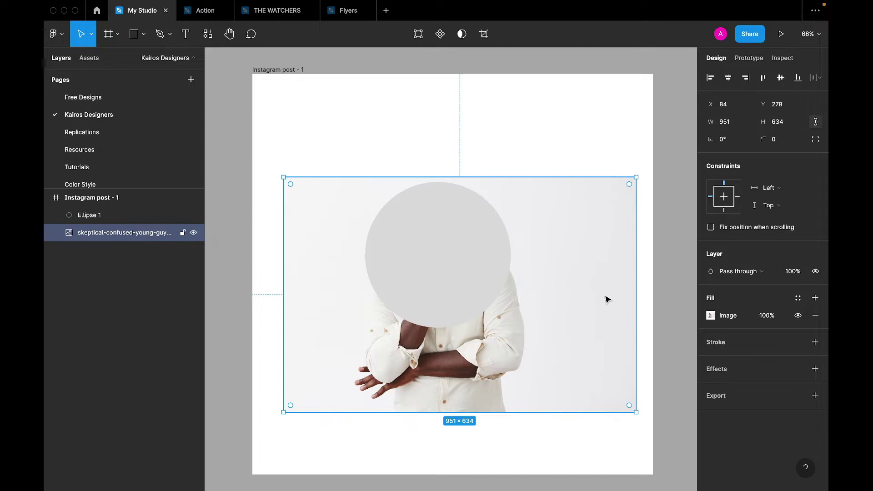
key(ctrl+])
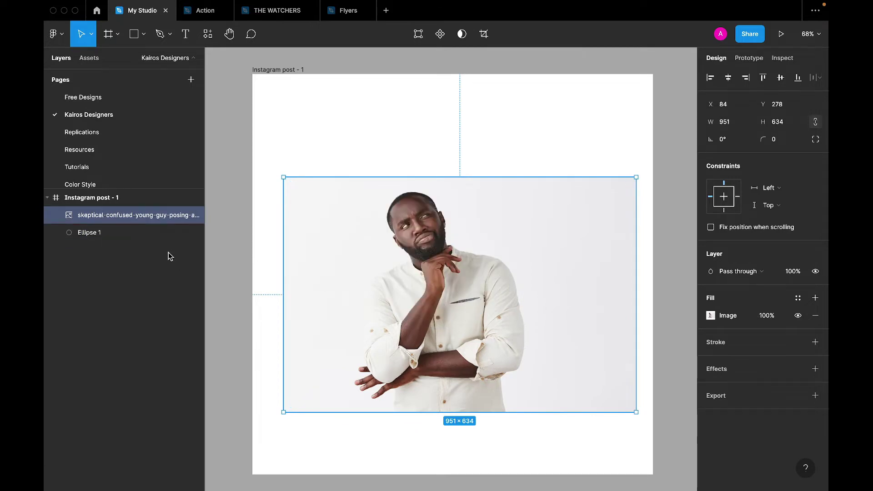
shift+click(146, 238)
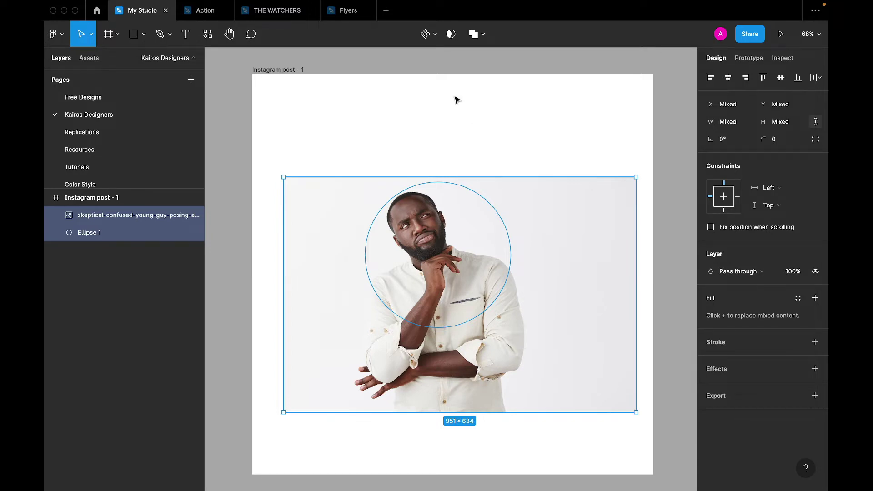
click(451, 35)
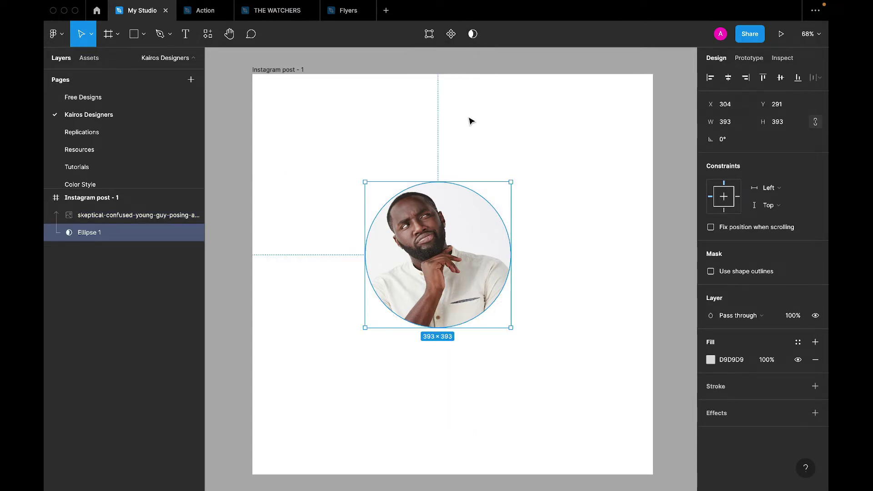
- Re-centre the man's face inside the circular crop
click(592, 238)
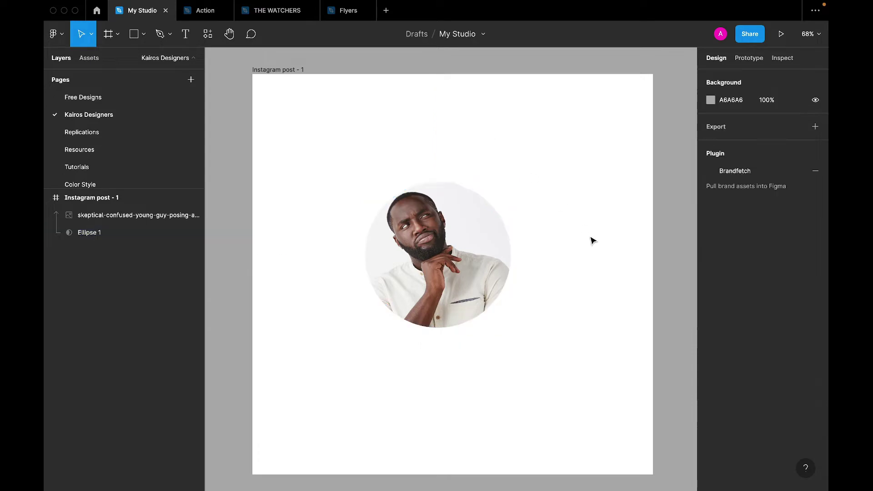
click(421, 262)
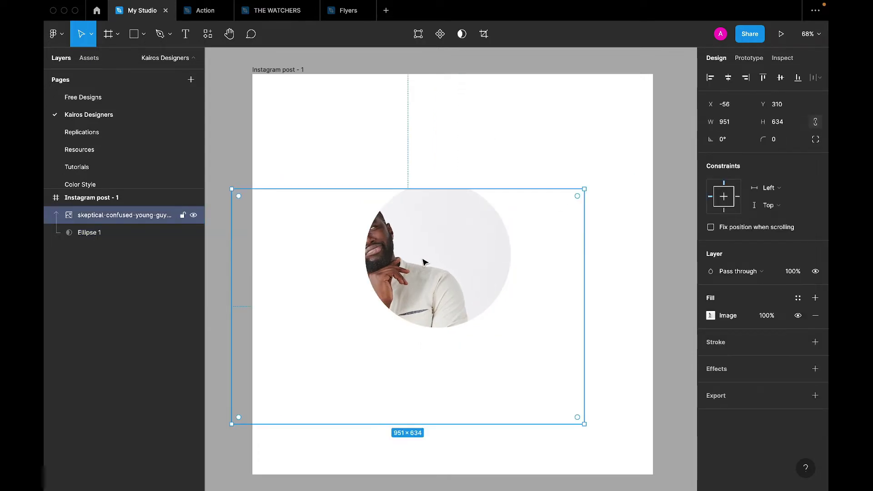
drag(422, 257, 473, 246)
click(530, 201)
- Group the photo with its mask and shrink it to a ~105×105 avatar beside the frame
click(100, 233)
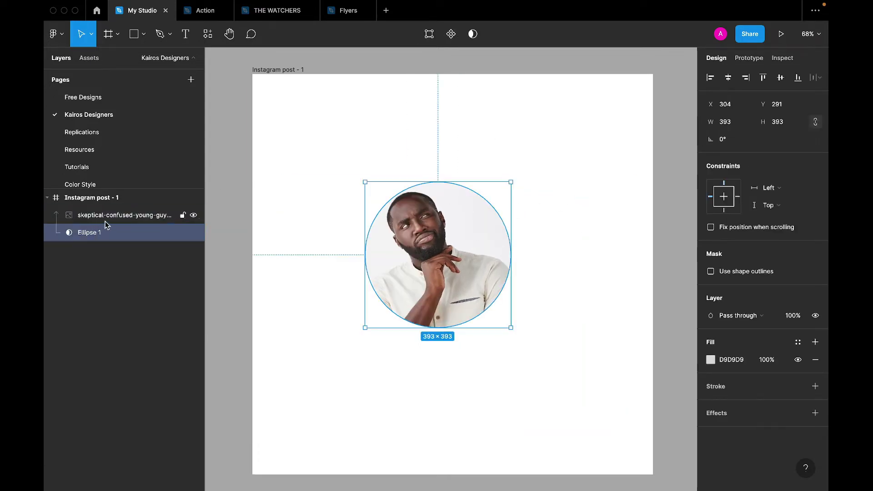
shift+click(109, 216)
right_click(126, 217)
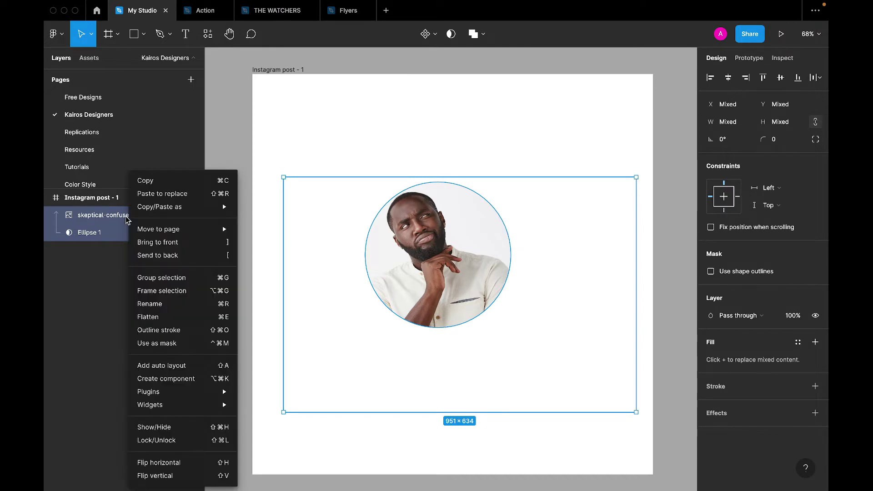
click(163, 278)
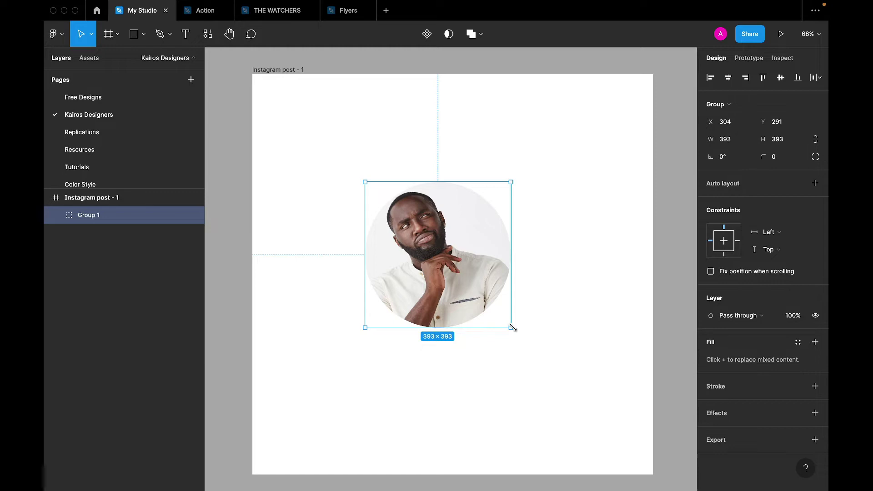
mouse_move(512, 327)
mouse_down()
mouse_move(405, 221)
mouse_move(671, 127)
mouse_up()
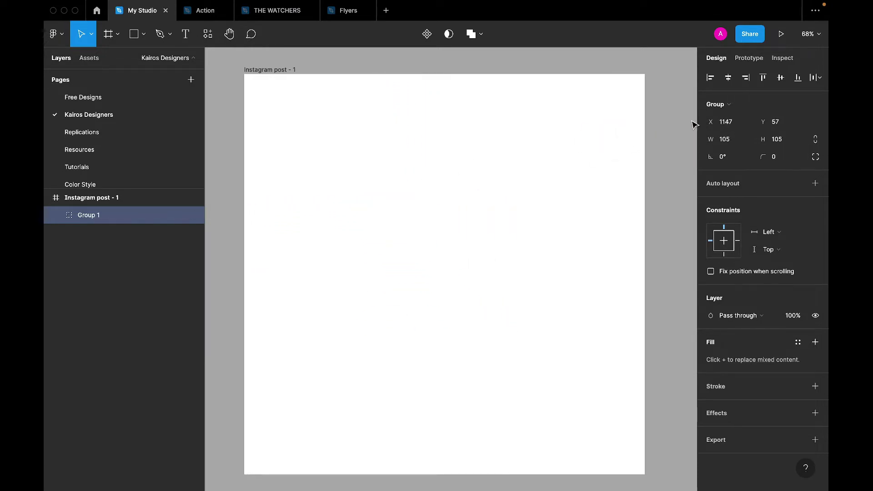
click(444, 248)
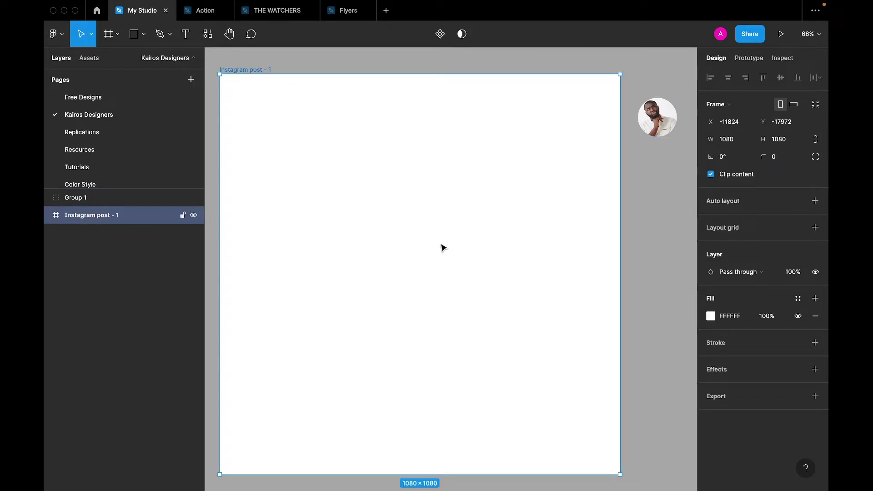
- Draw a large 619×619 grey circle beside the post frame
scroll(444, 248, down, 3)
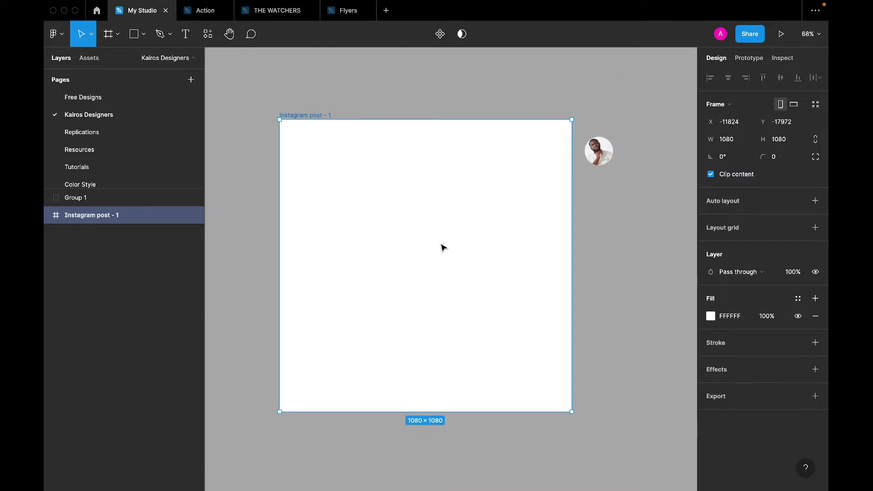
key(shift+2)
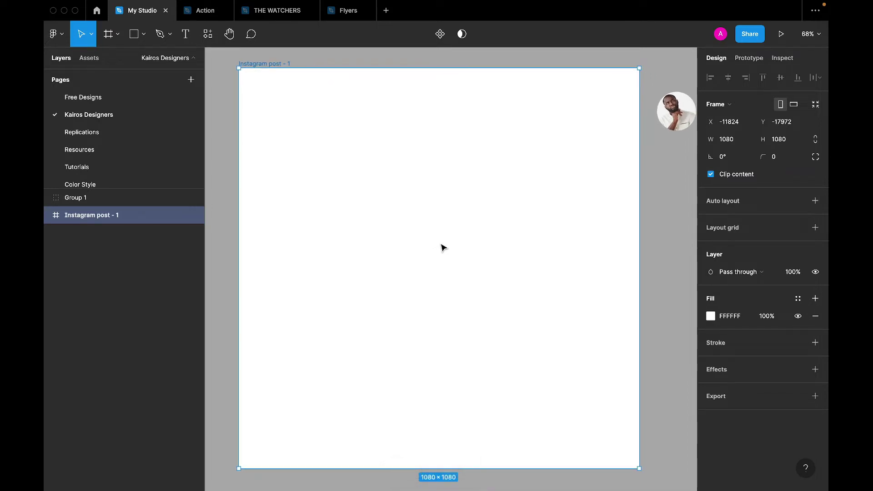
scroll(444, 248, right, 5)
scroll(444, 248, right, 5)
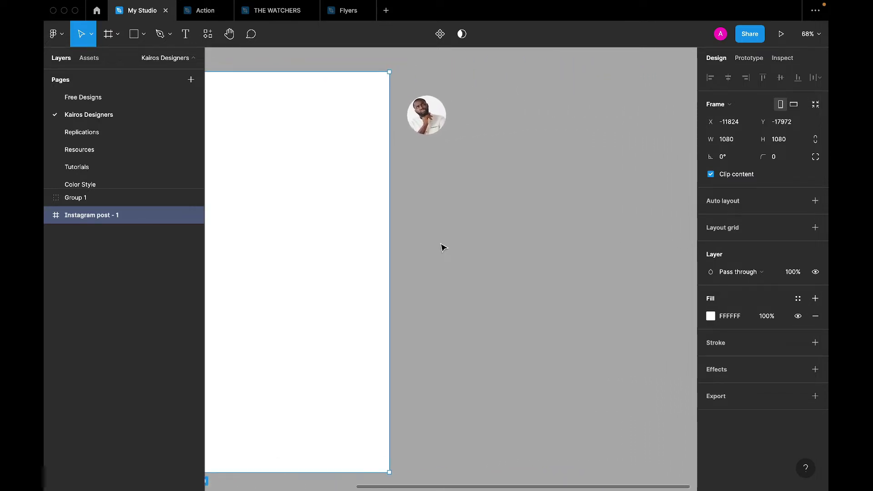
key(o)
mouse_move(441, 178)
mouse_down()
mouse_move(653, 317)
mouse_move(672, 408)
mouse_up()
- Draw a 630×630 square right of the circle, then bring the web browser forward
scroll(568, 278, down, 3)
scroll(570, 280, right, 4)
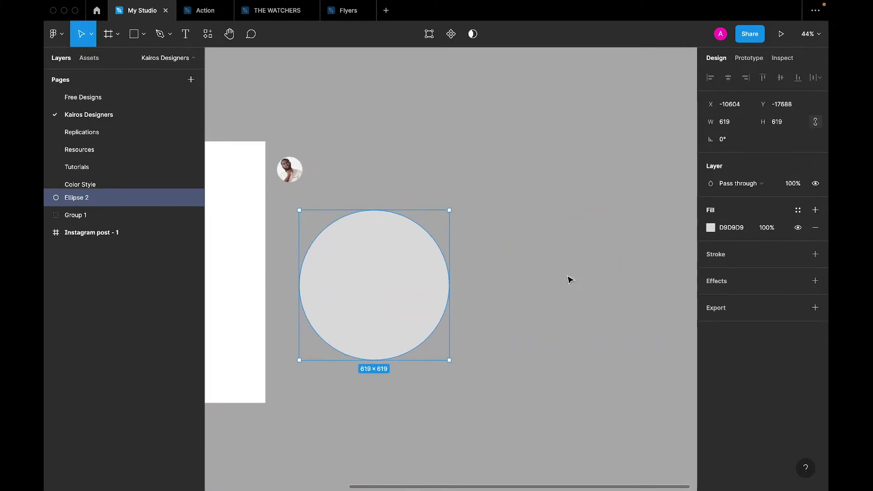
key(r)
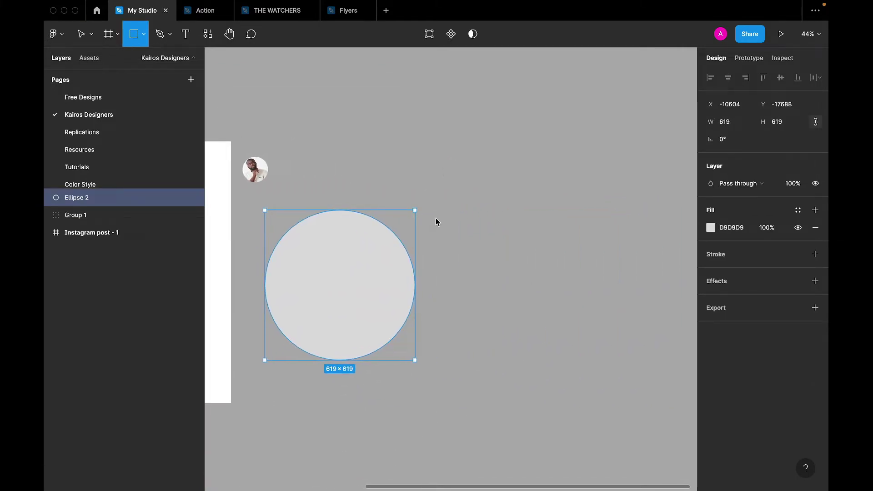
mouse_move(436, 219)
mouse_down()
mouse_move(628, 412)
mouse_move(566, 346)
mouse_move(588, 372)
mouse_up()
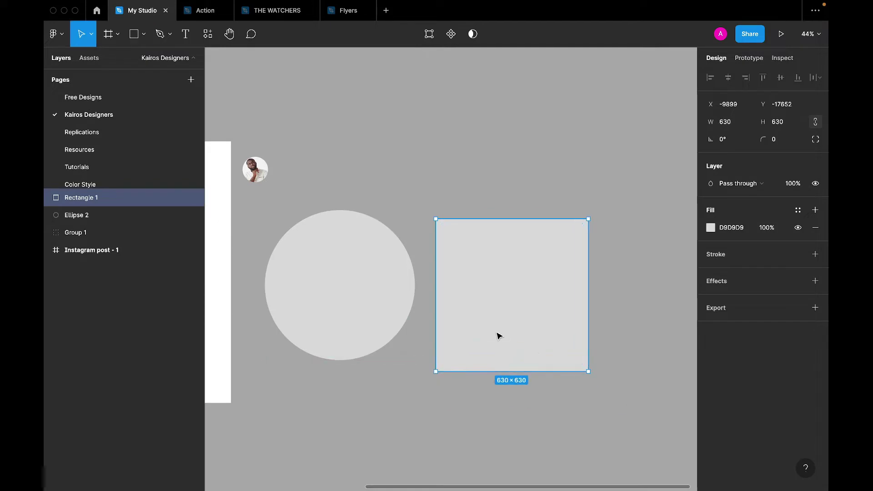
drag(497, 336, 506, 332)
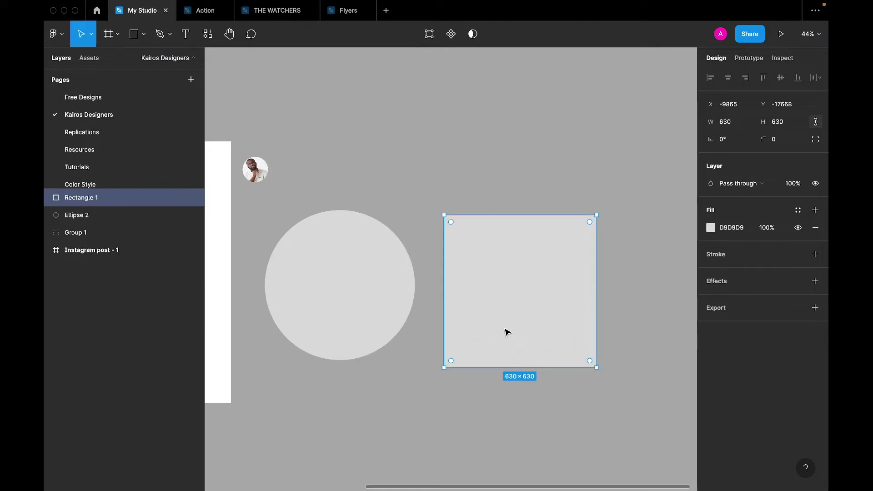
click(419, 457)
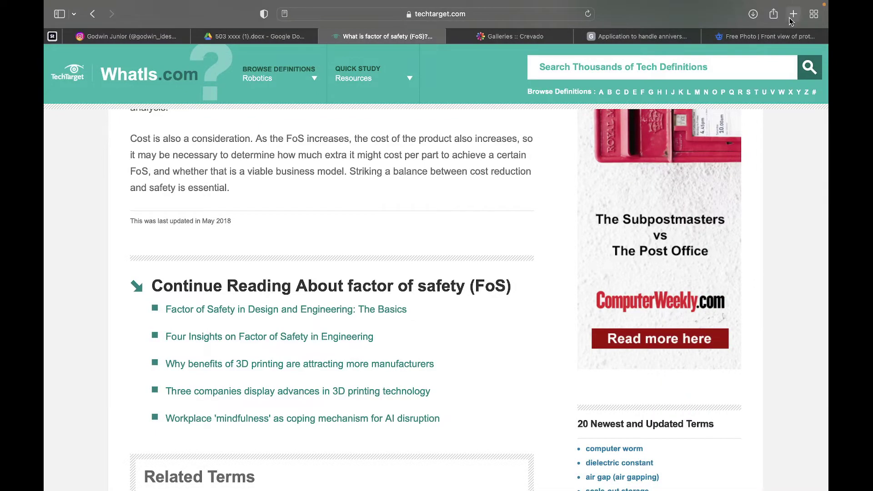
- Go to getwaves.io in a new browser tab
click(794, 14)
text(getwaves.io)
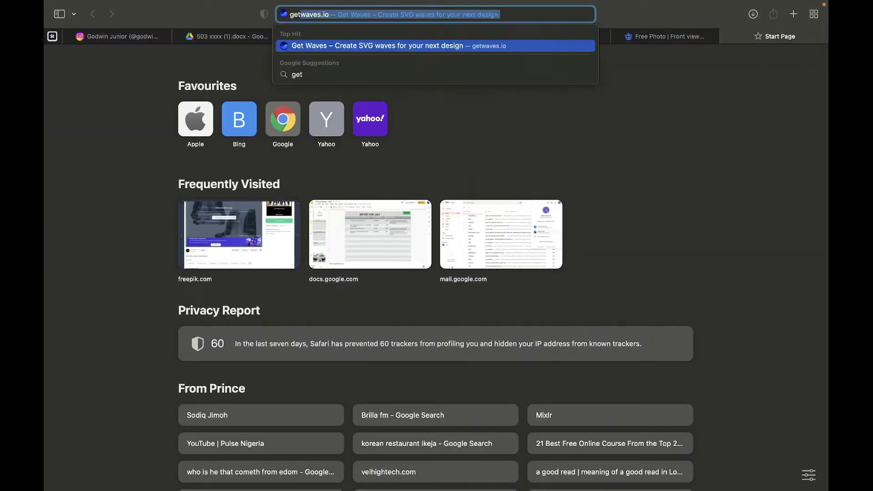
key(Return)
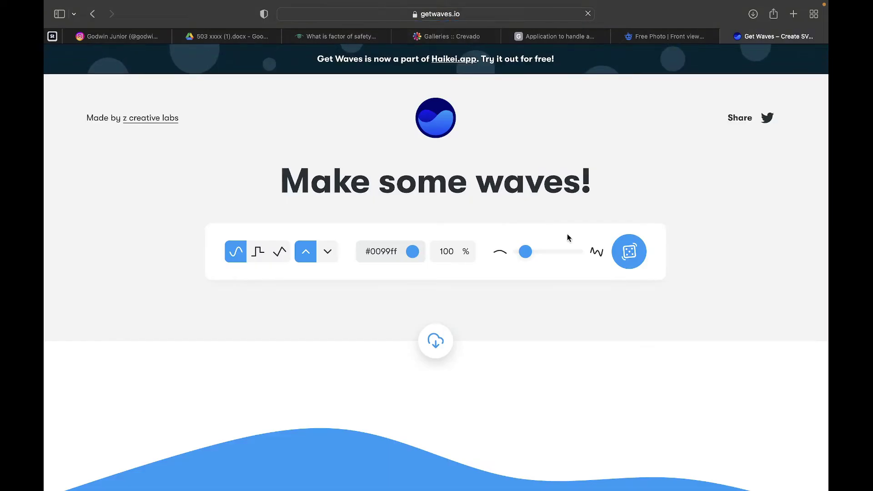
scroll(538, 391, down, 5)
scroll(467, 289, up, 3)
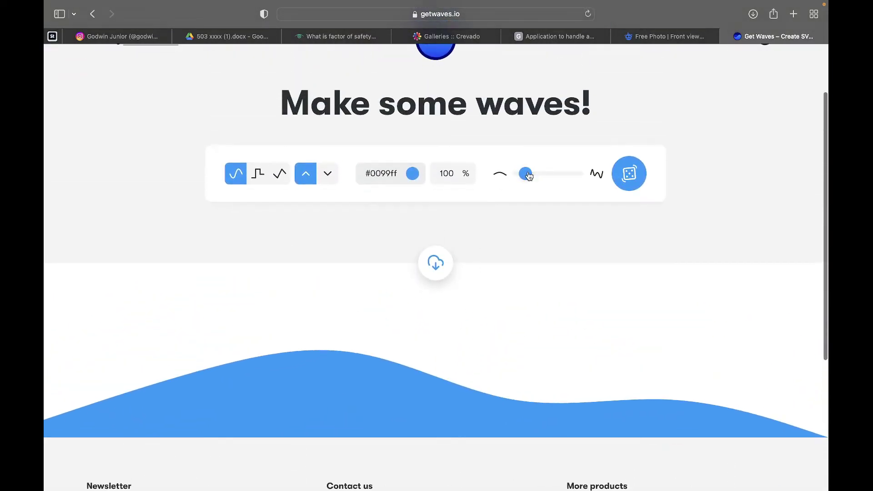
- Make the wave a smooth simple curve and download it as SVG
drag(530, 176, 524, 177)
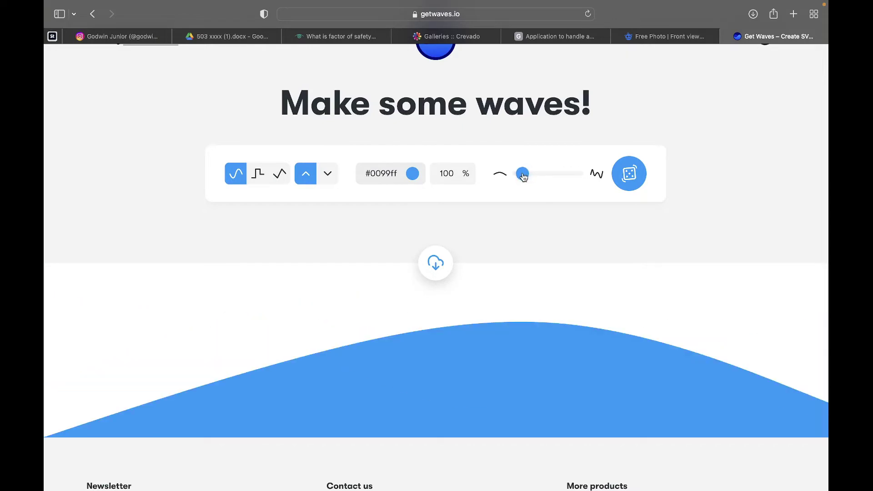
click(435, 264)
click(407, 327)
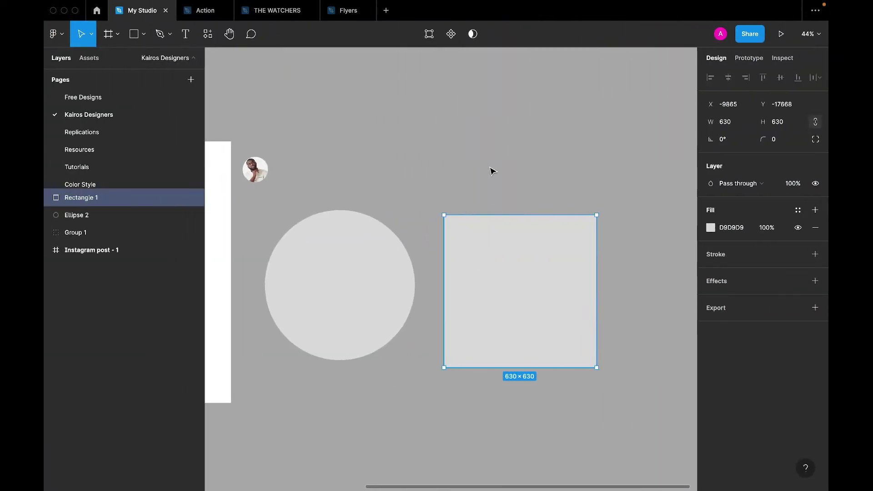
- Import wave-7.svg, pull the blue wave out, and delete its empty frame
key(super+shift+k)
double_click(407, 186)
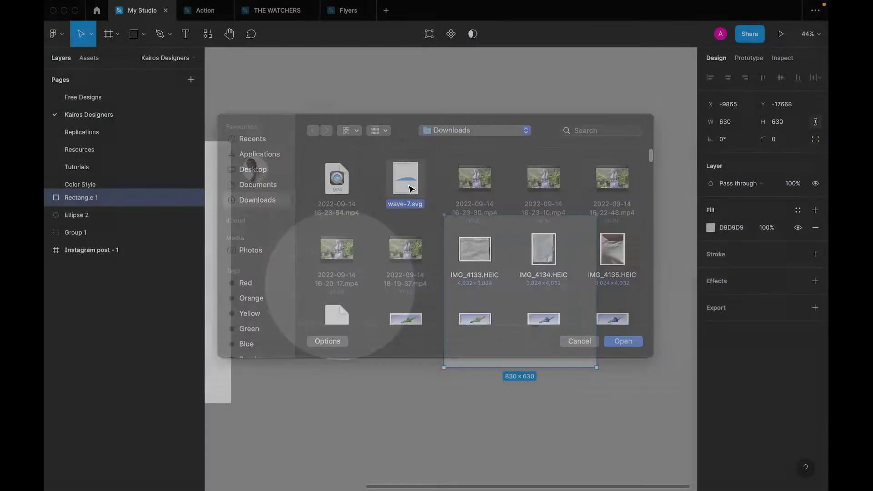
click(319, 73)
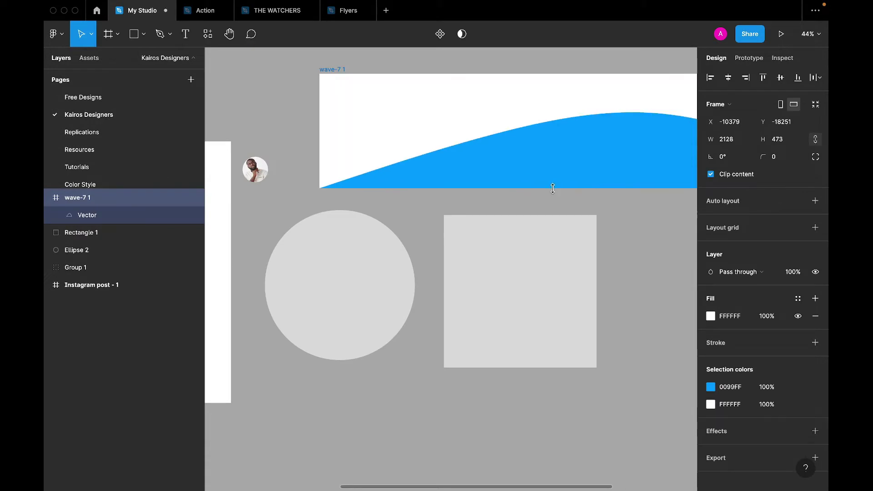
scroll(553, 188, down, 2)
click(576, 173)
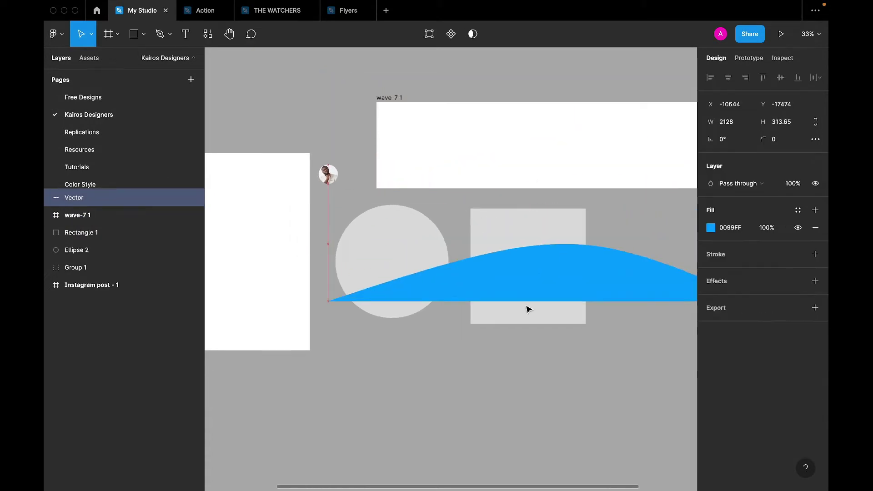
drag(528, 309, 487, 407)
click(590, 152)
key(Delete)
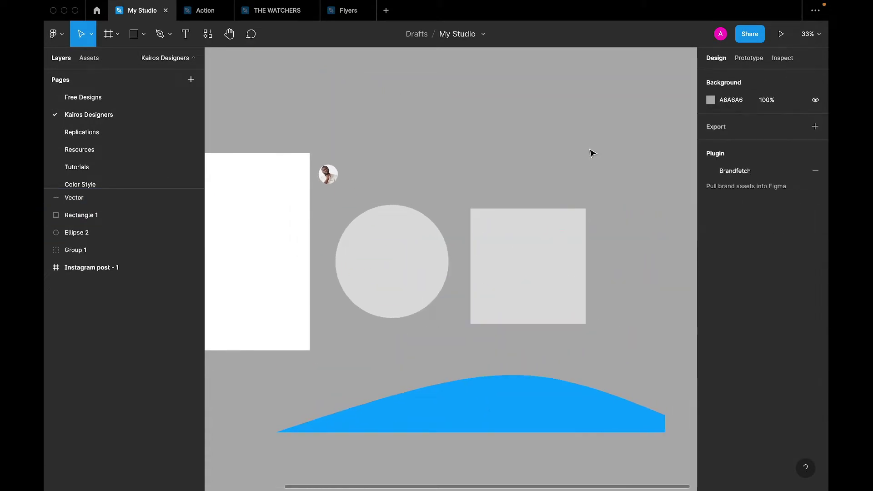
- Resize the wave to 1369×202 below the shapes and nudge the avatar group left
drag(521, 380, 558, 393)
scroll(557, 394, right, 3)
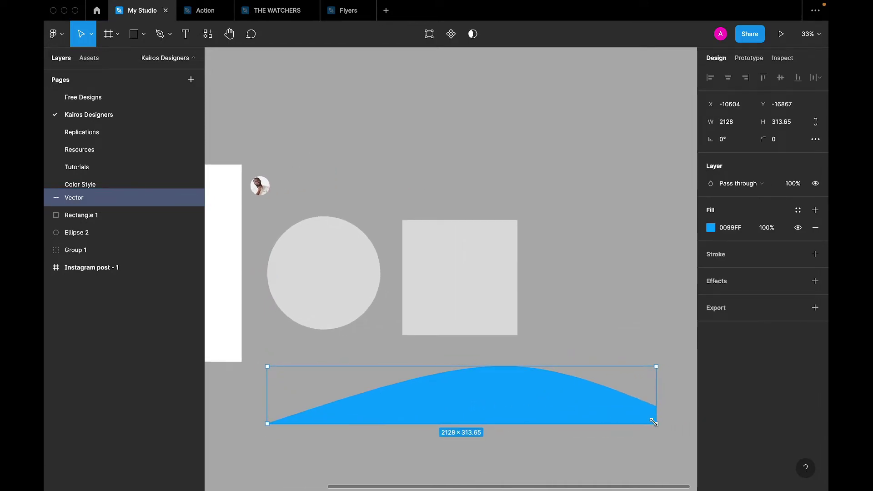
drag(653, 422, 517, 403)
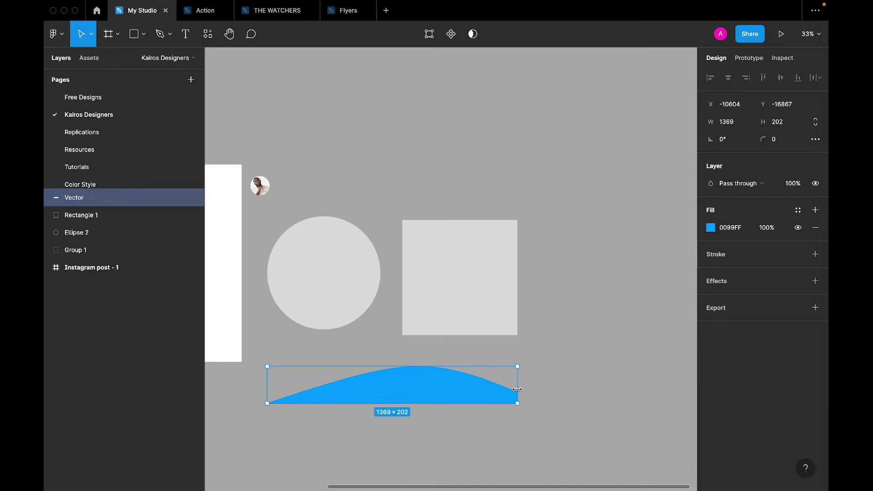
scroll(560, 373, left, 1)
scroll(559, 373, left, 1)
scroll(559, 373, left, 2)
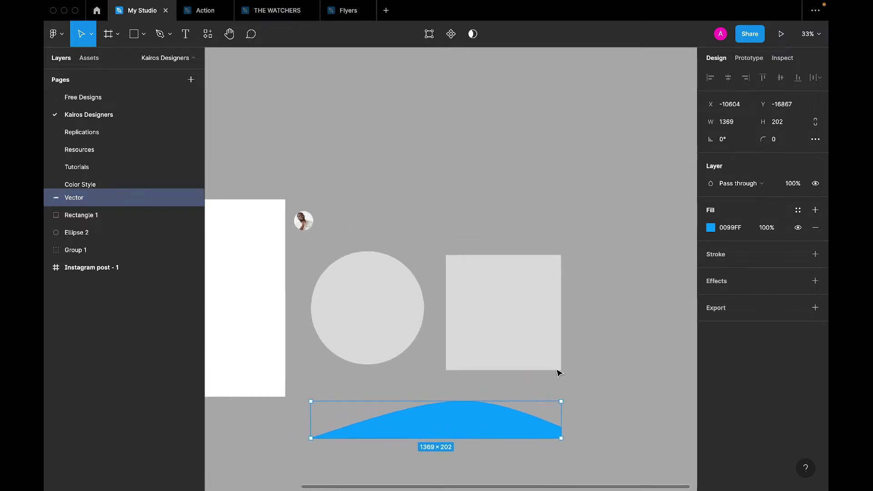
scroll(559, 372, left, 3)
scroll(559, 373, left, 1)
scroll(560, 373, left, 2)
scroll(559, 373, down, 1)
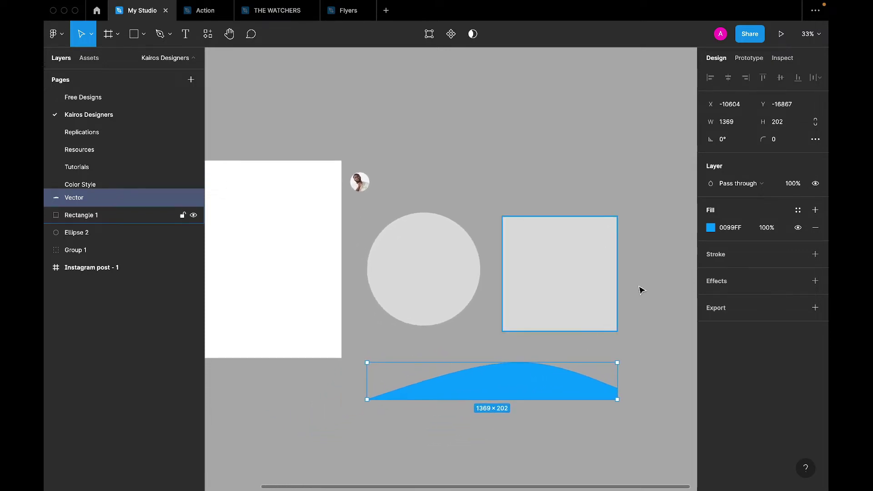
drag(359, 182, 357, 181)
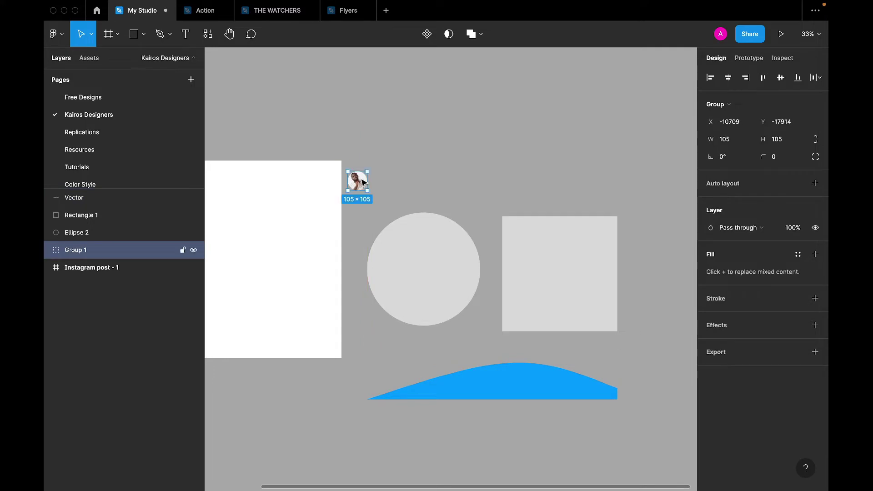
click(427, 277)
click(550, 287)
click(518, 372)
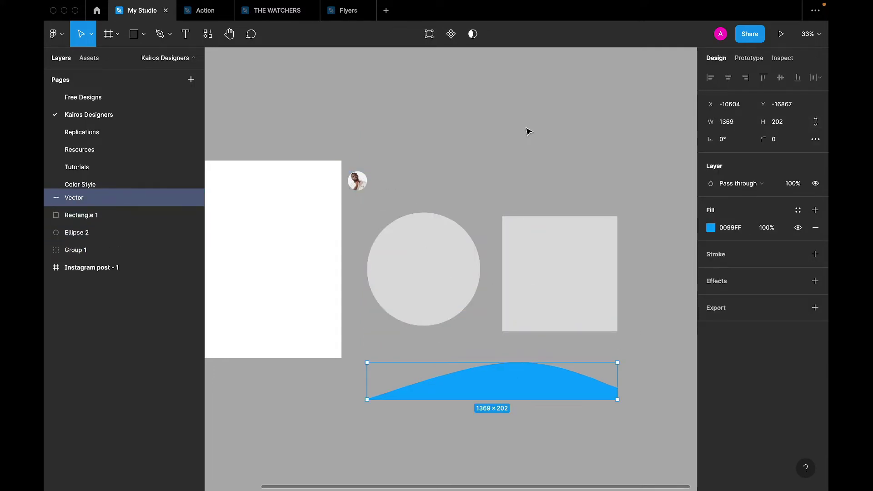
click(526, 128)
key(super+shift+k)
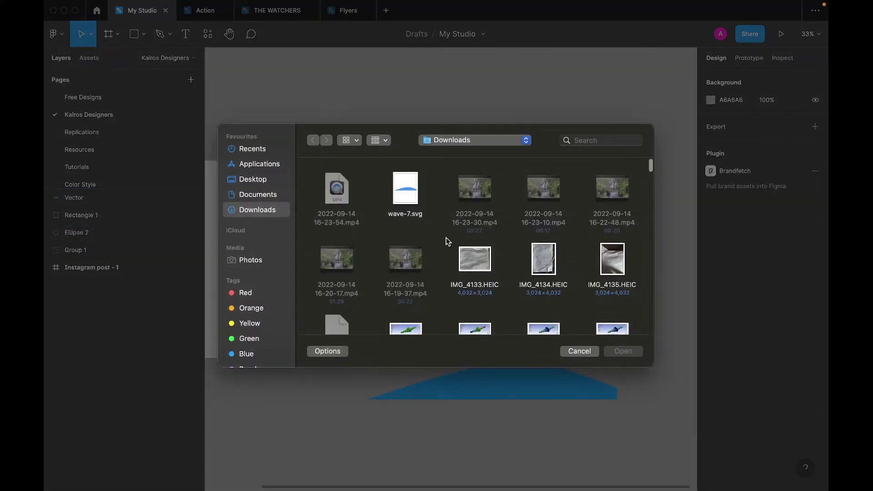
scroll(444, 241, up, 3)
scroll(448, 242, up, 3)
scroll(448, 242, down, 5)
scroll(448, 242, down, 2)
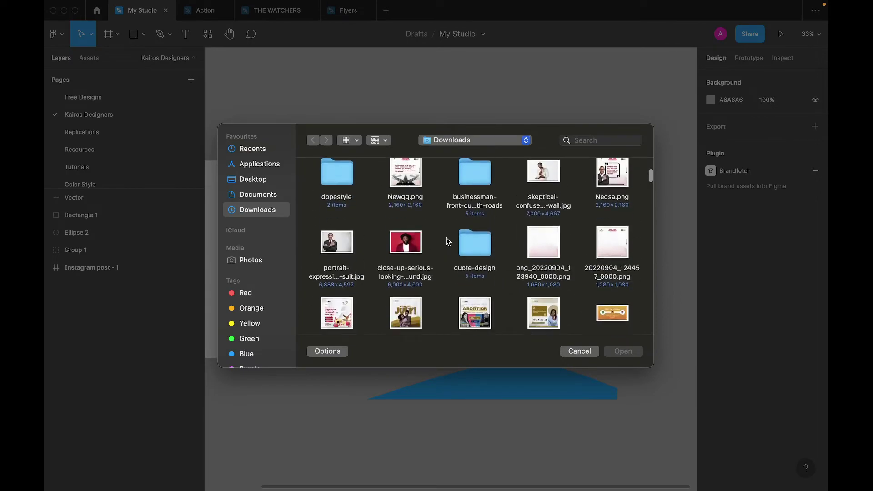
click(338, 234)
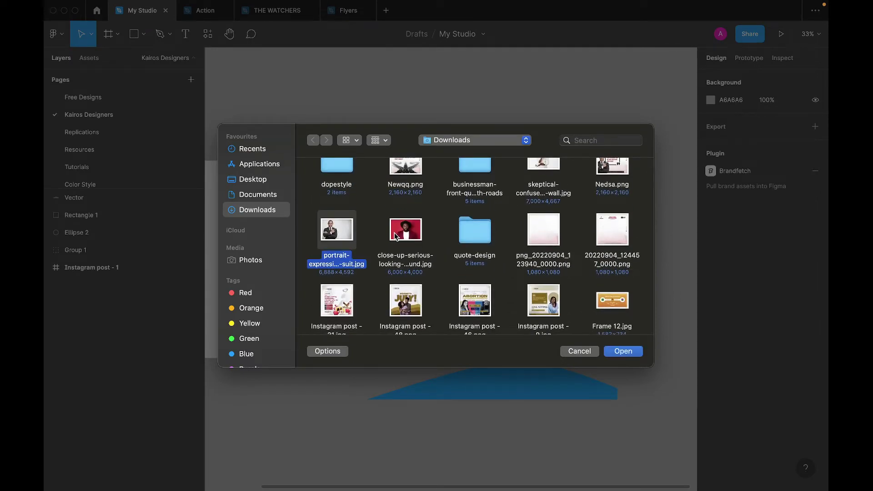
super+click(394, 235)
scroll(473, 251, down, 3)
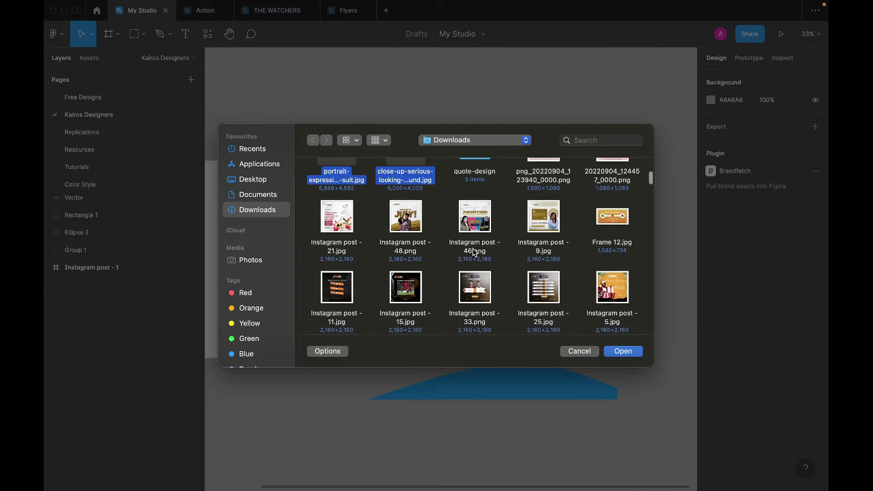
scroll(473, 252, down, 3)
click(630, 353)
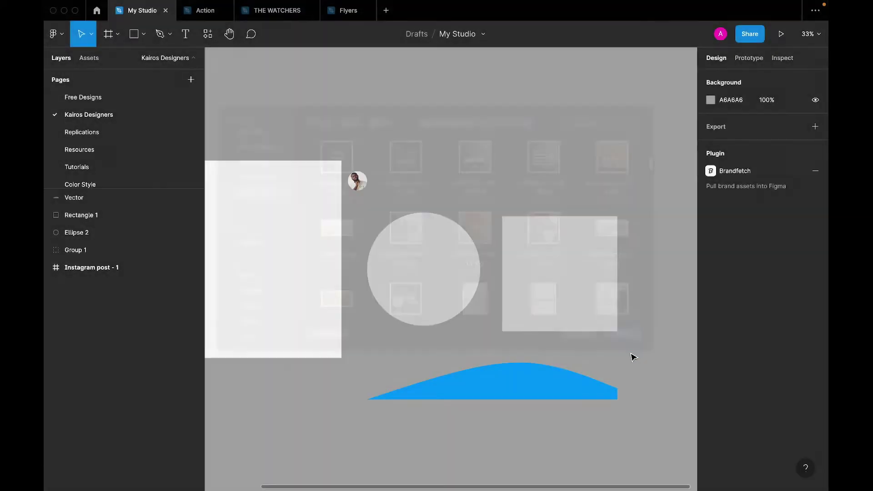
scroll(428, 260, right, 3)
scroll(399, 219, up, 2)
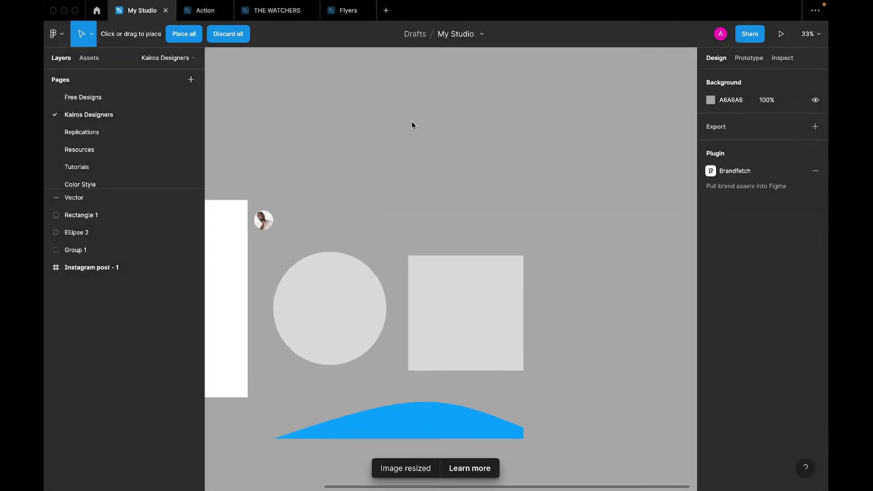
click(343, 106)
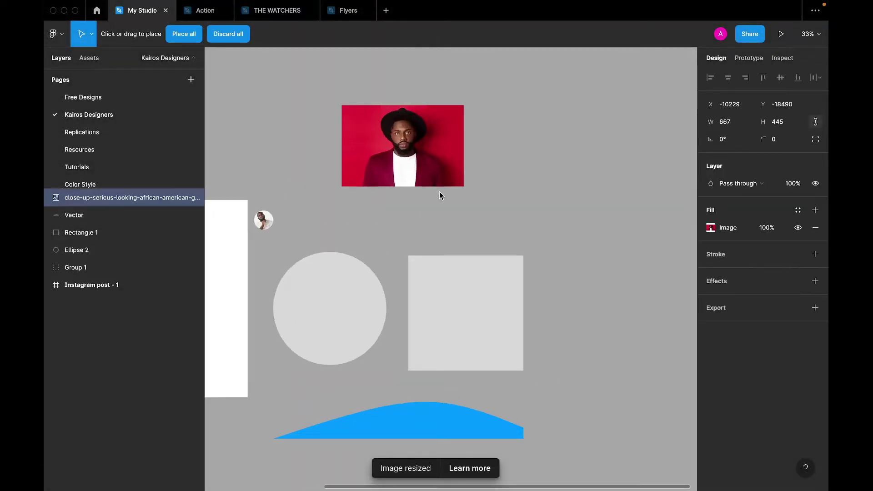
click(578, 105)
click(612, 211)
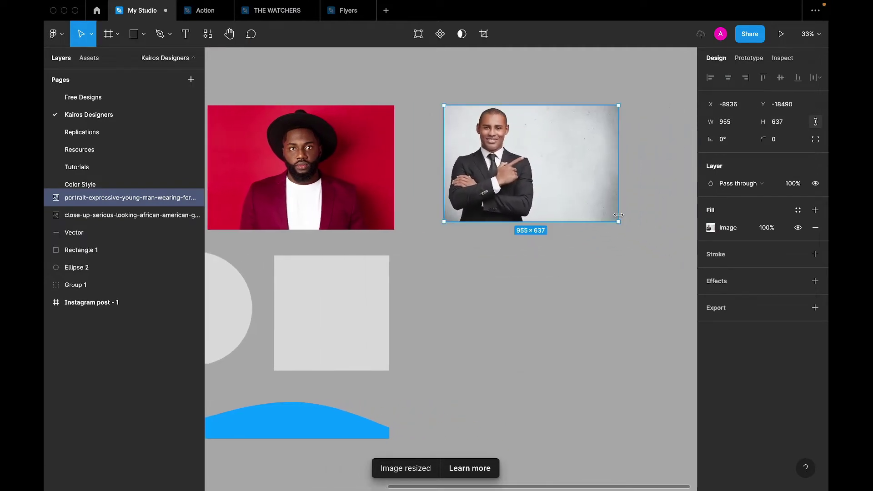
scroll(618, 216, down, 2)
scroll(620, 218, left, 3)
scroll(621, 219, down, 3)
scroll(618, 221, down, 2)
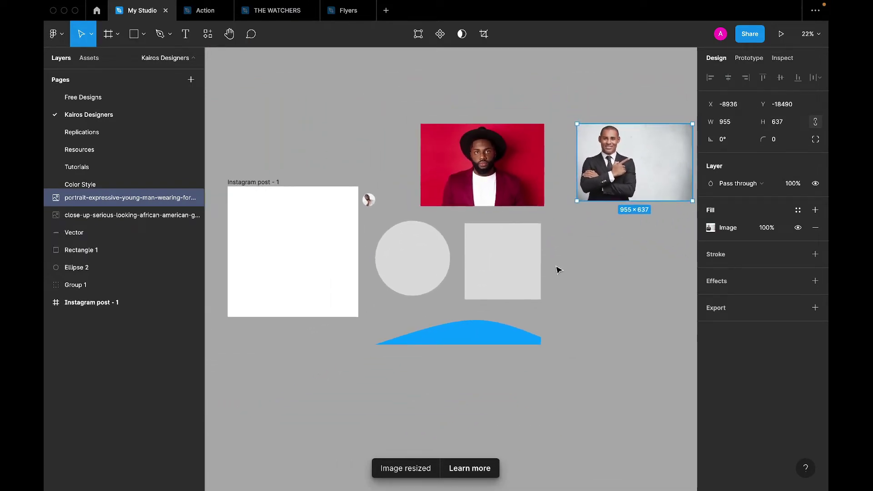
scroll(518, 300, up, 5)
scroll(403, 250, up, 2)
scroll(404, 249, left, 1)
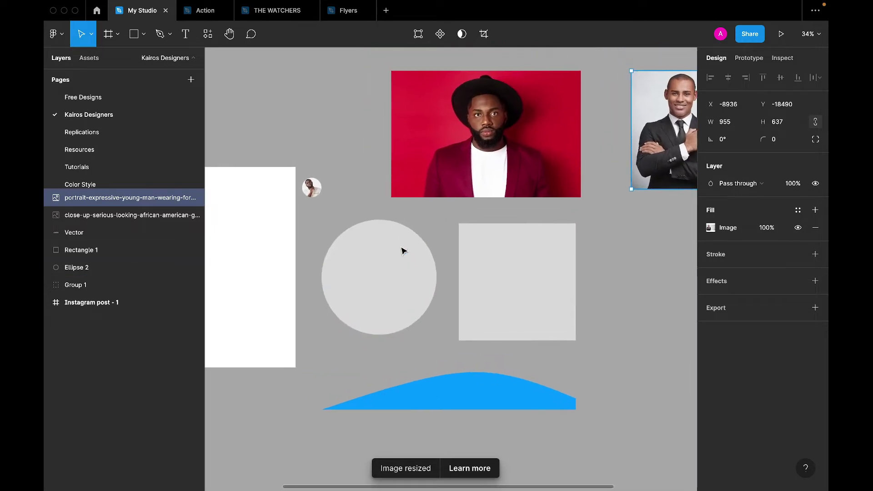
click(403, 136)
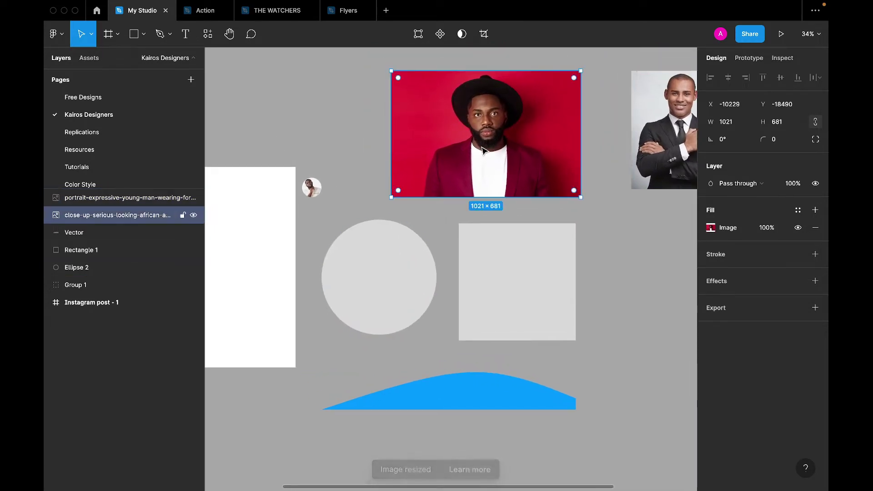
scroll(454, 150, left, 5)
scroll(455, 150, up, 1)
scroll(505, 154, left, 5)
scroll(505, 153, down, 1)
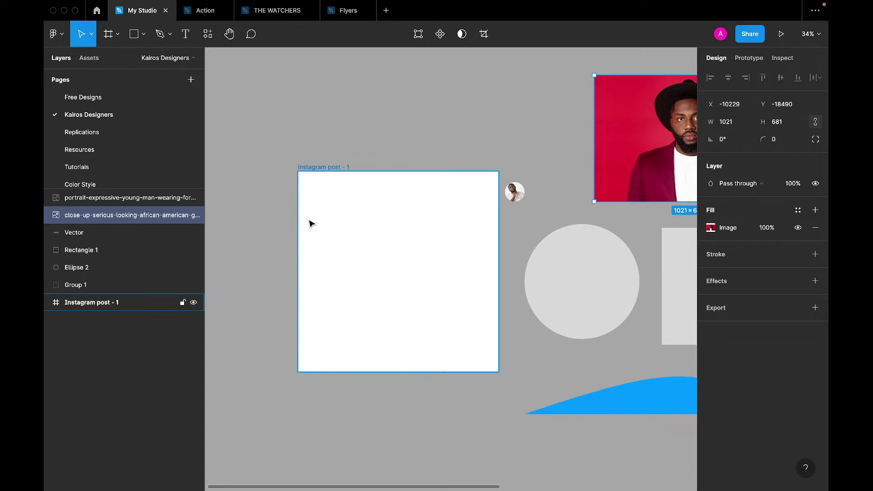
click(267, 229)
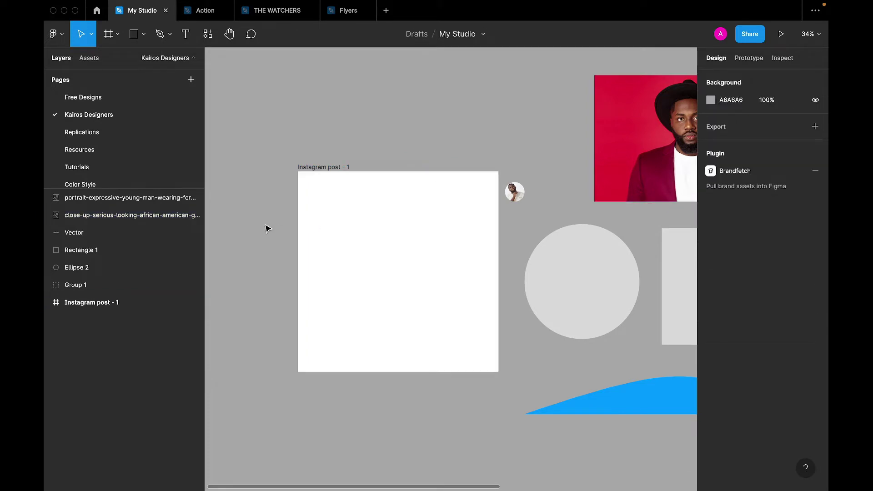
- Turn on pixel preview and launch the Unsplash plugin
key(ctrl+alt+y)
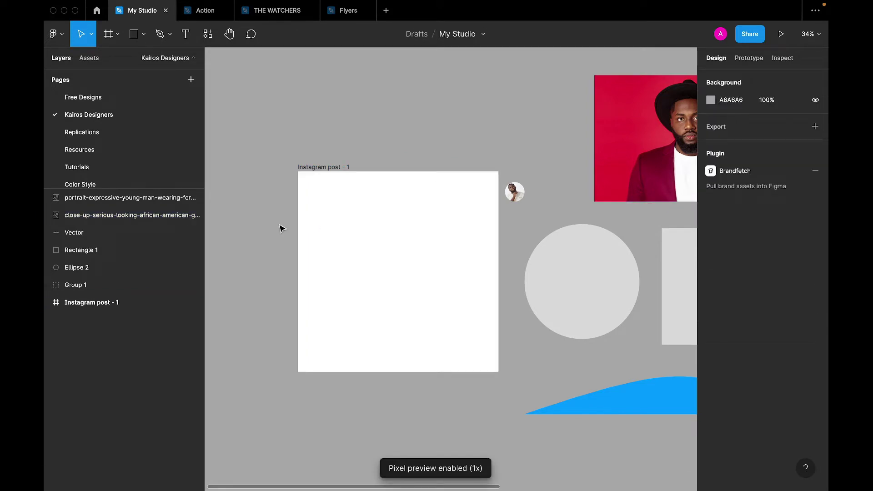
key(ctrl+slash)
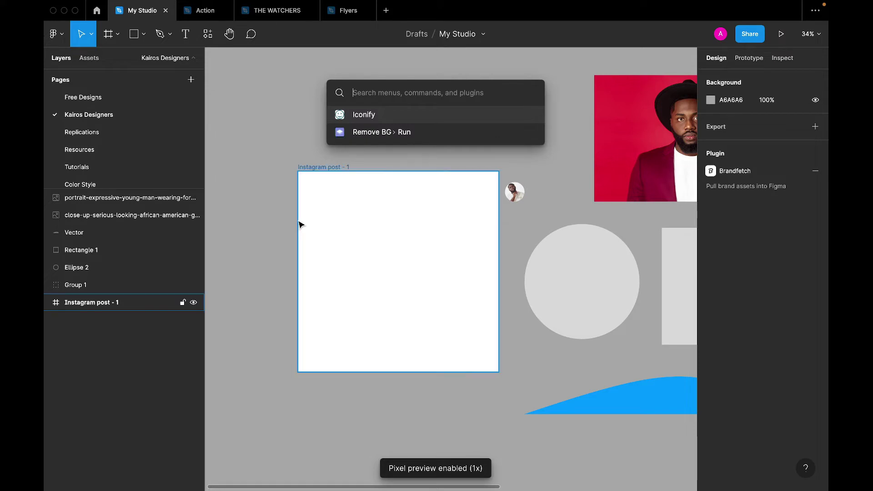
text(un)
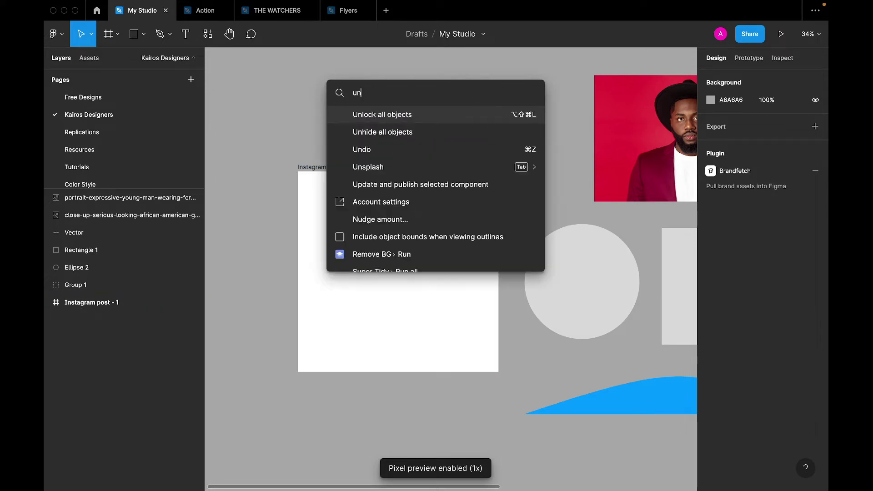
text(spl)
key(Return)
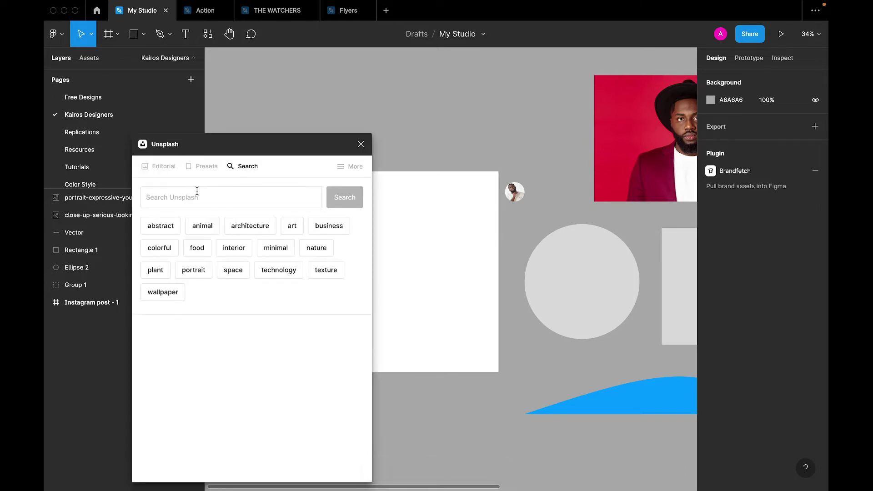
- Search Unsplash for 'White background' and insert the cloudy sky photo
click(197, 191)
text(White back)
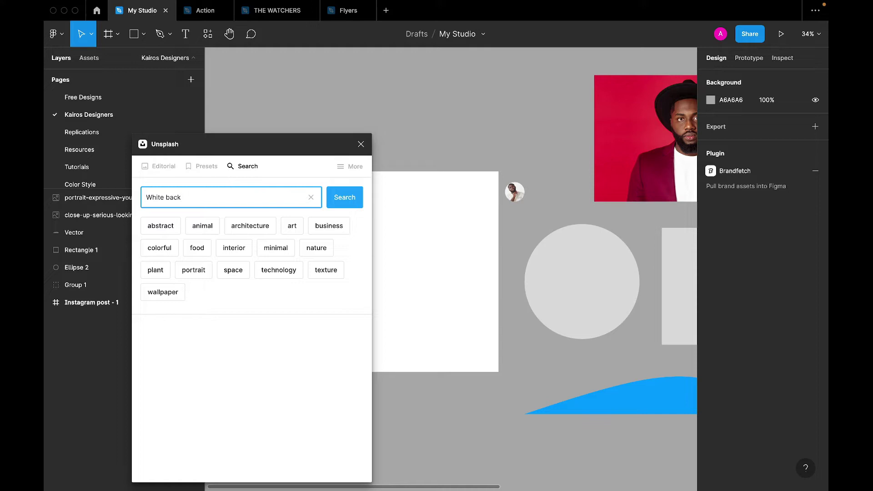
text(ground)
key(Return)
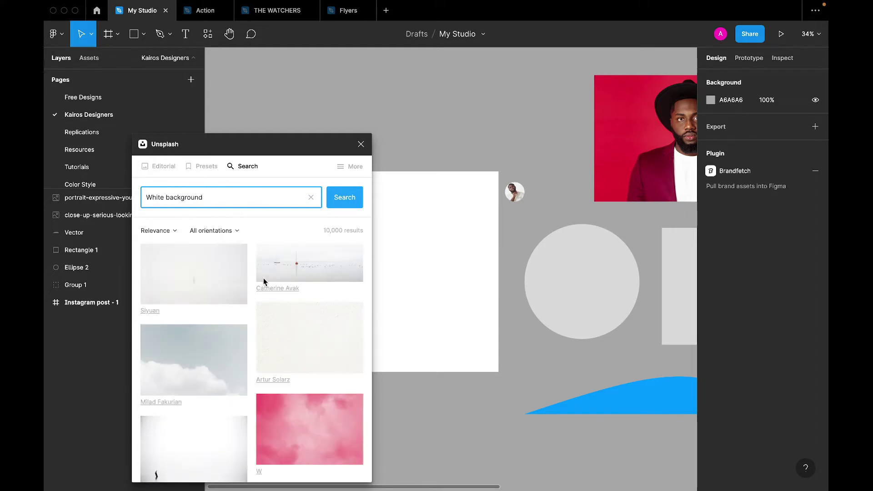
click(201, 355)
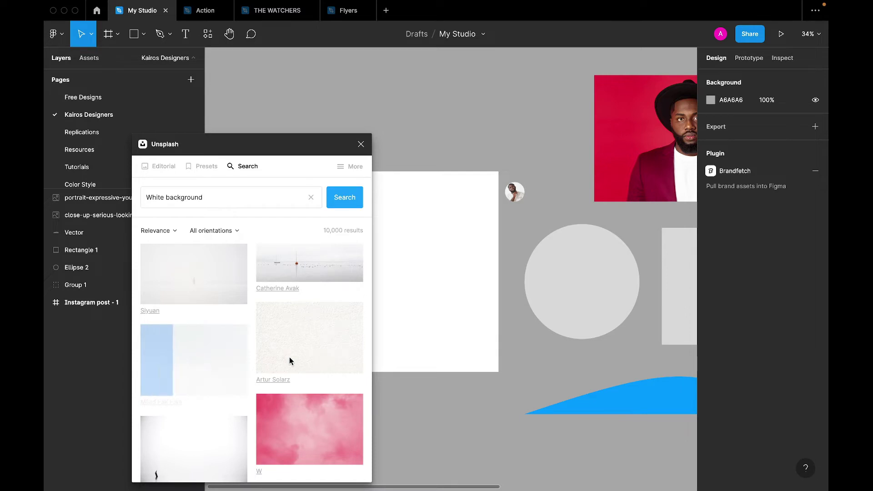
- Size the cloud photo to cover Instagram post - 1 and move the red-background portrait onto it
click(362, 145)
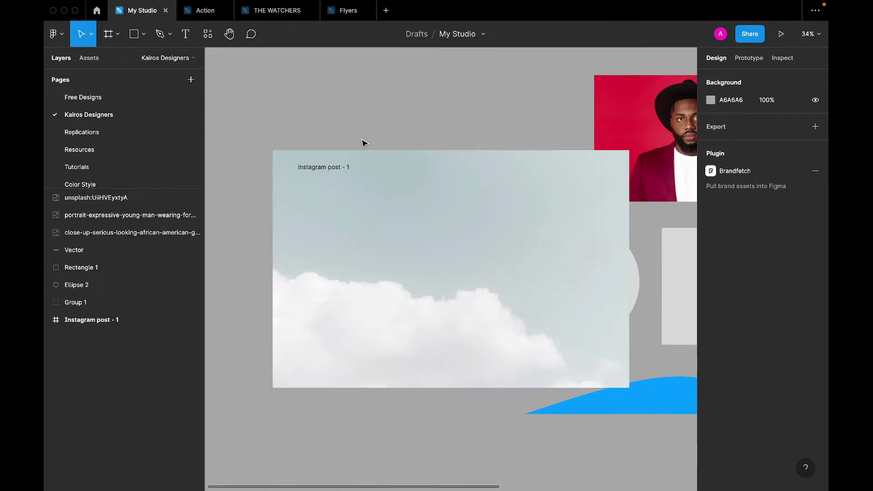
drag(378, 294, 417, 489)
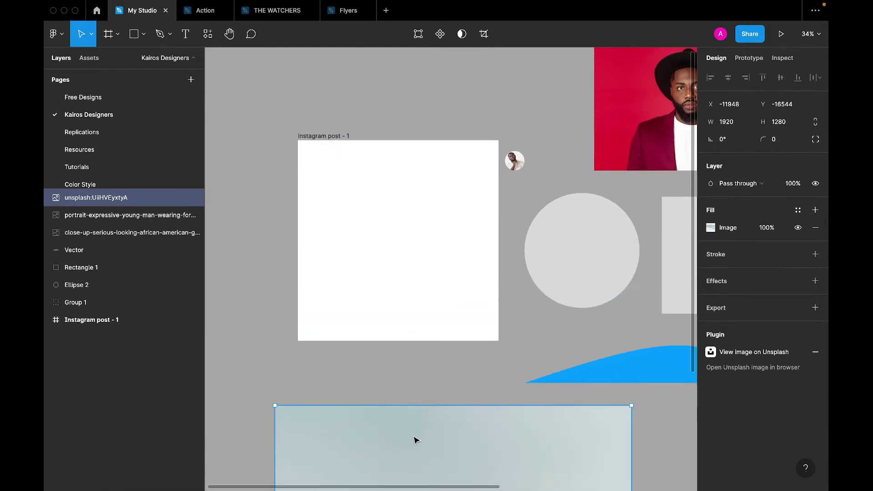
mouse_move(417, 441)
mouse_down()
mouse_move(417, 187)
mouse_move(436, 211)
mouse_up()
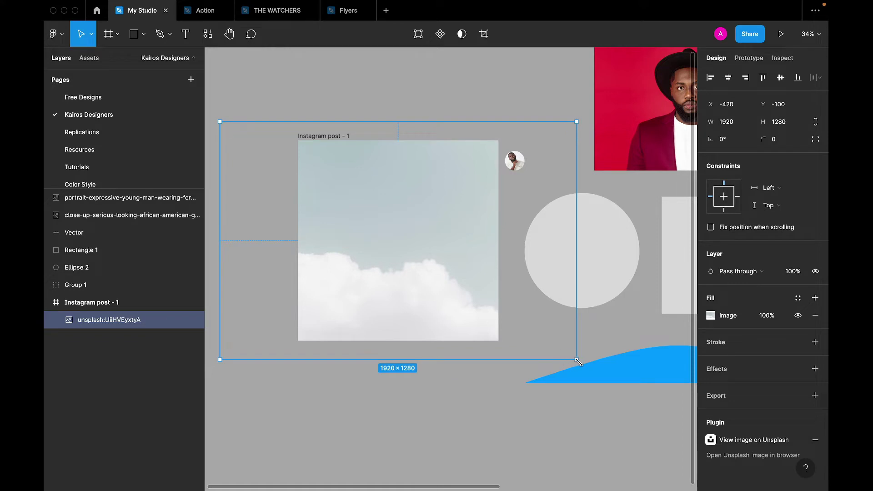
drag(576, 359, 548, 346)
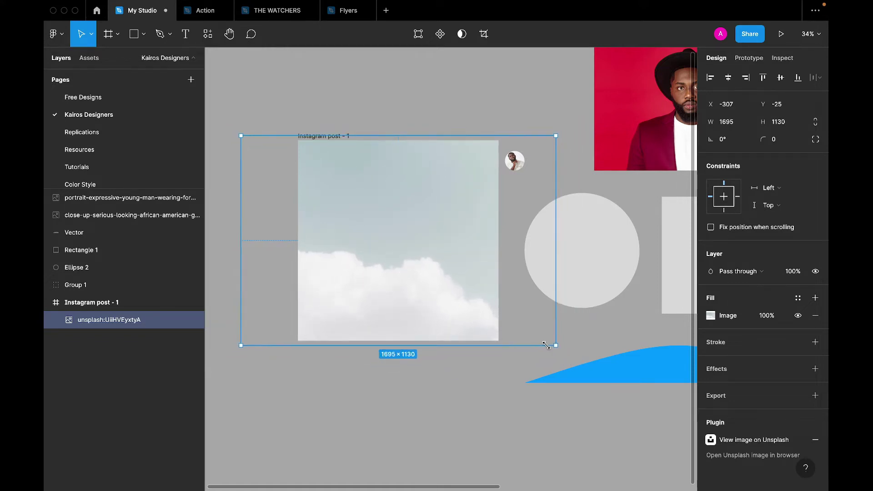
click(502, 376)
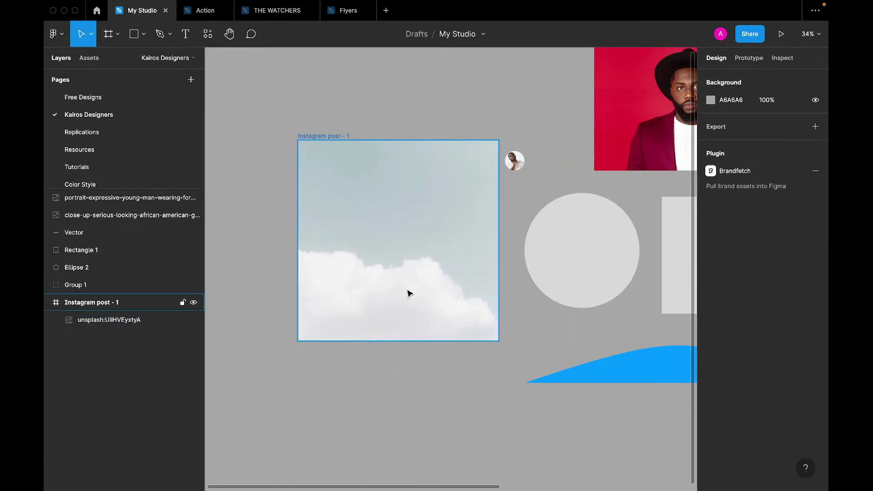
drag(649, 153, 363, 253)
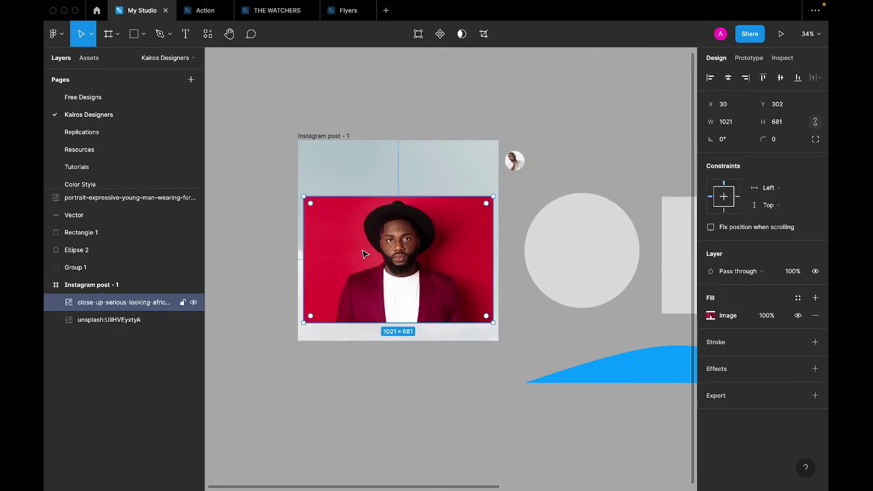
- Remove the portrait's red background with the Remove BG plugin
key(ctrl+slash)
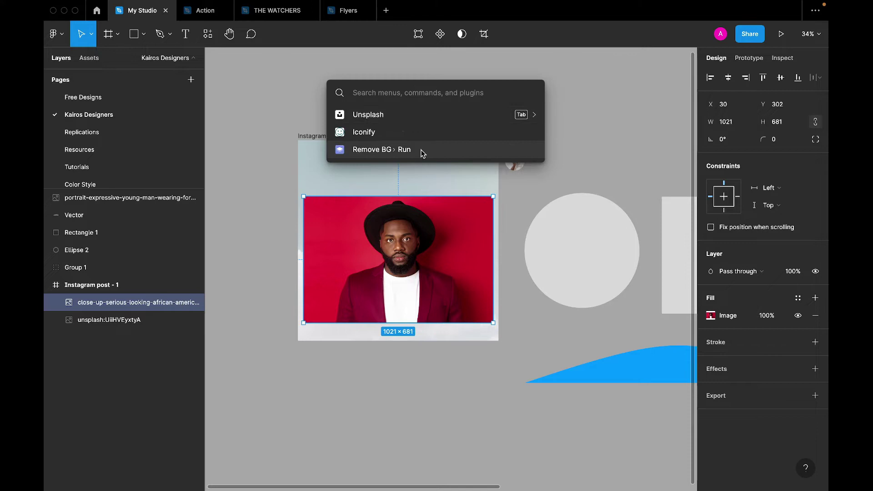
click(414, 157)
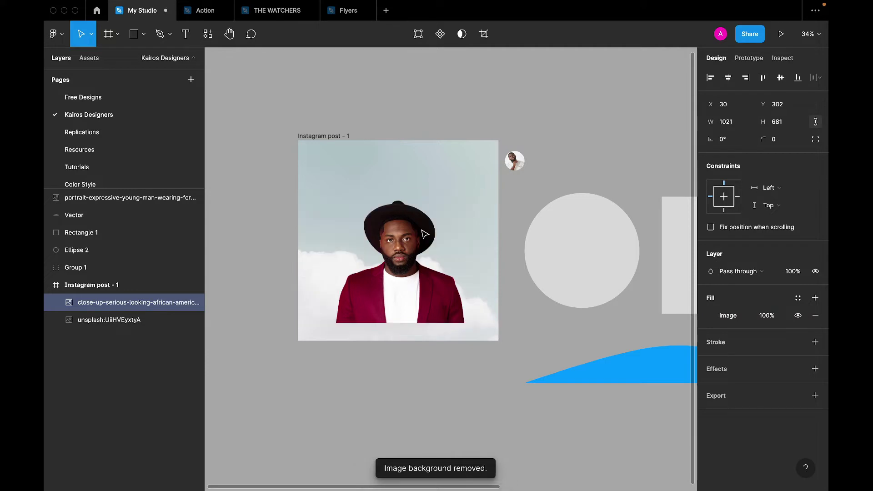
drag(424, 234, 402, 259)
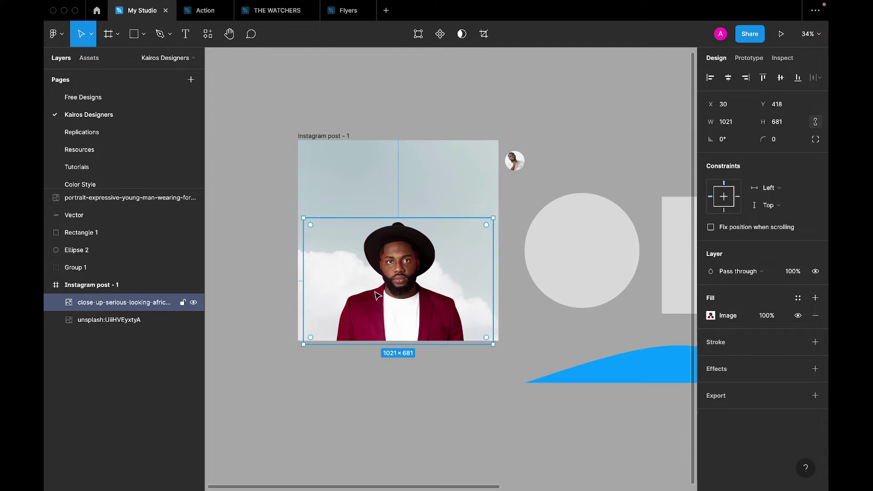
- Reposition the cut-out portrait and scale it to 887×591, centred in the post
scroll(431, 269, up, 3)
drag(384, 328, 382, 282)
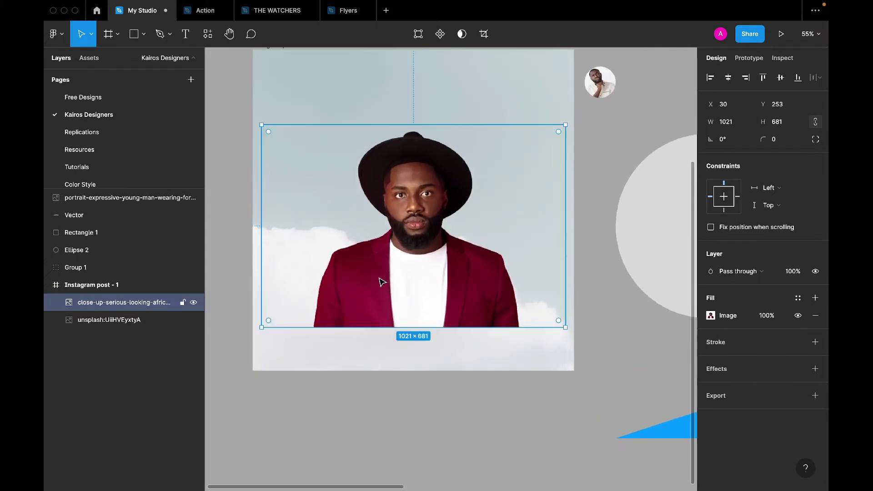
drag(565, 124, 540, 138)
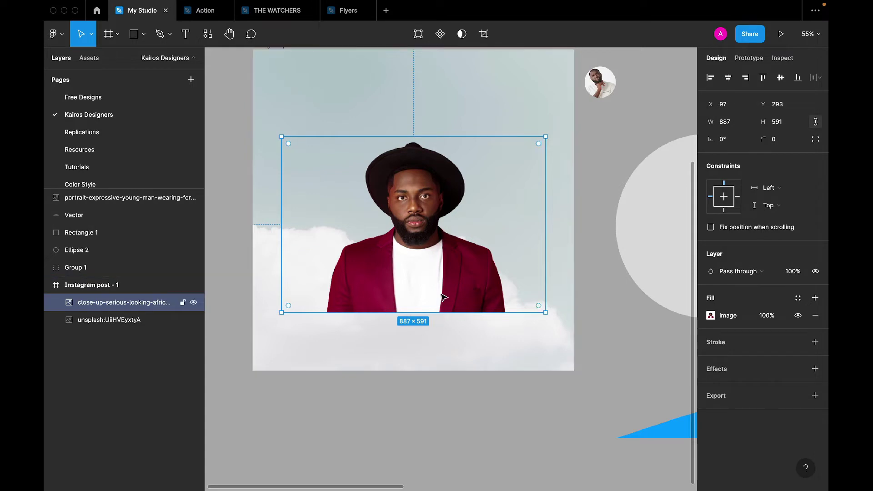
ctrl+scroll(449, 326, down, 3)
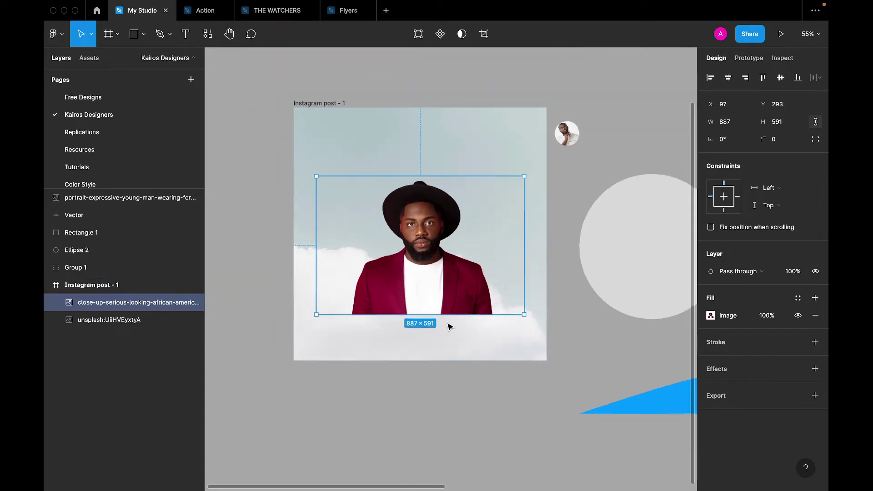
ctrl+scroll(448, 325, down, 1)
ctrl+scroll(406, 293, up, 3)
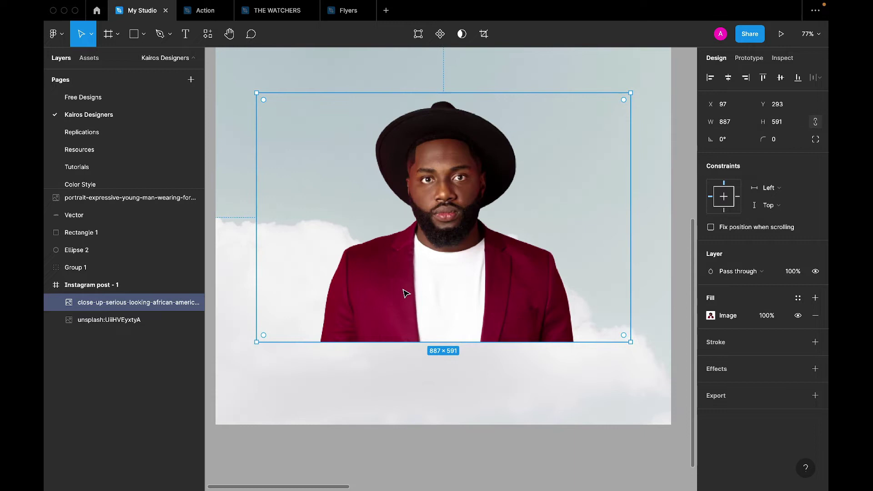
ctrl+scroll(405, 293, down, 4)
scroll(402, 295, right, 3)
ctrl+scroll(400, 300, down, 1)
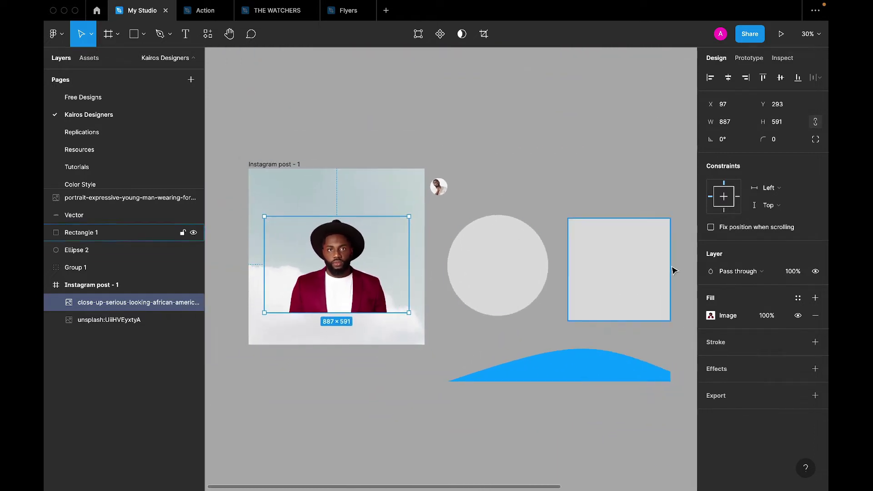
- Switch Rectangle 1's fill from solid to a linear gradient
click(658, 277)
drag(660, 281, 652, 281)
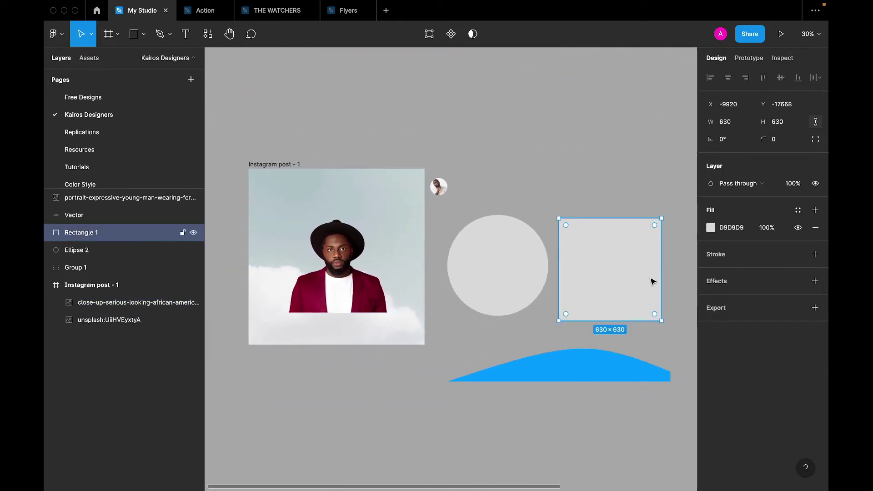
click(710, 227)
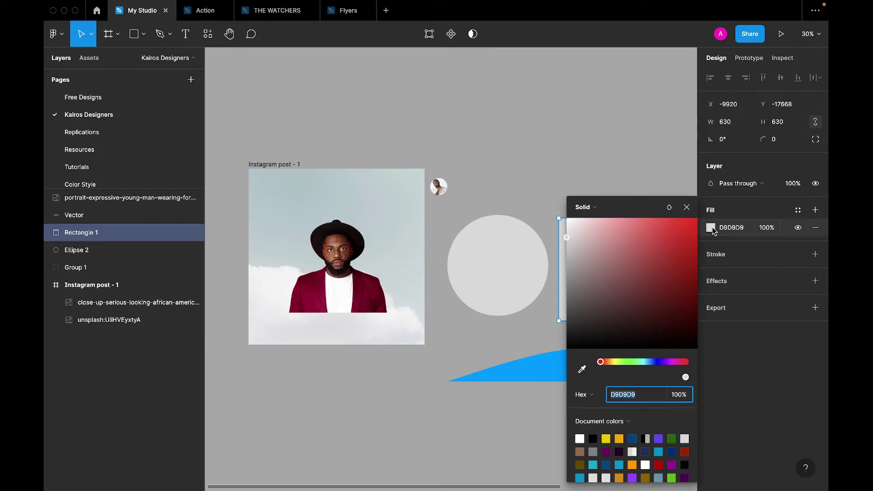
click(592, 206)
click(593, 221)
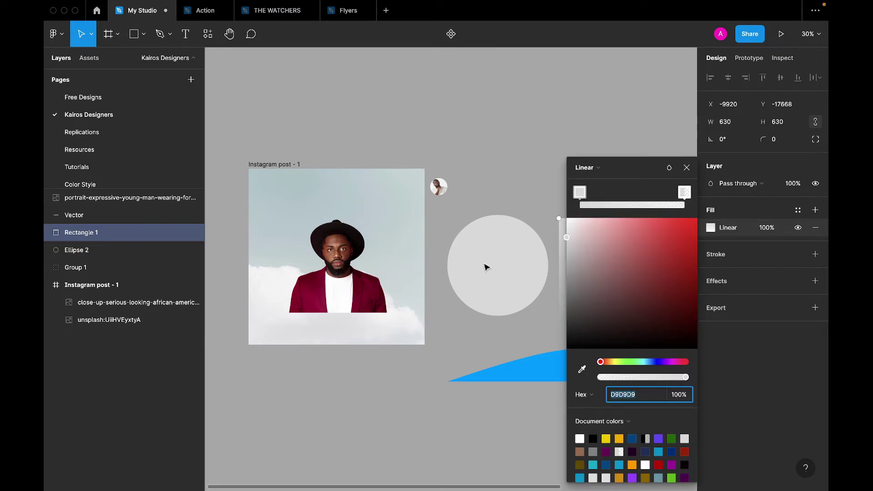
scroll(485, 266, right, 5)
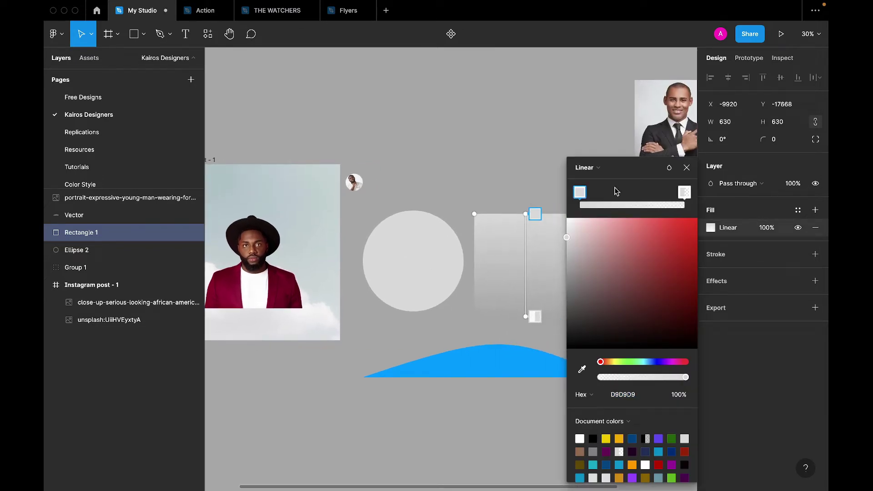
click(687, 167)
- Move the gradient rectangle into Instagram post - 1, centred horizontally
mouse_move(508, 256)
mouse_down()
mouse_move(472, 202)
mouse_move(361, 205)
mouse_up()
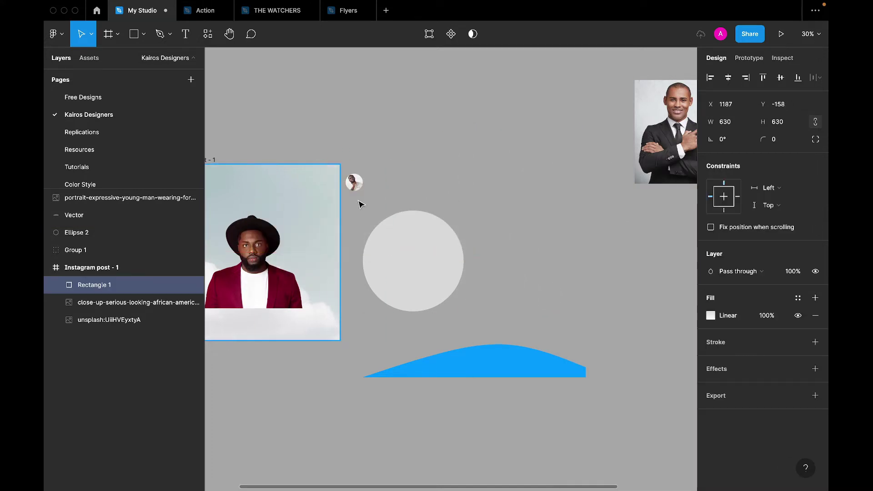
scroll(342, 273, up, 5)
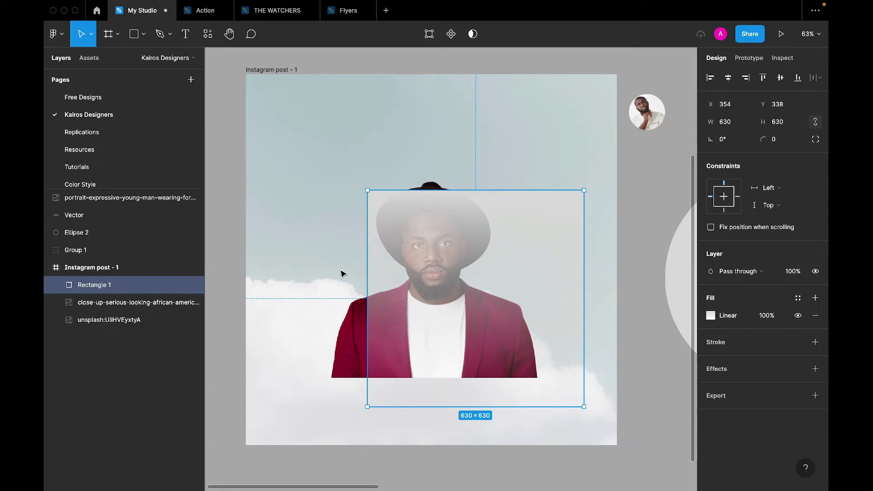
drag(461, 267, 419, 268)
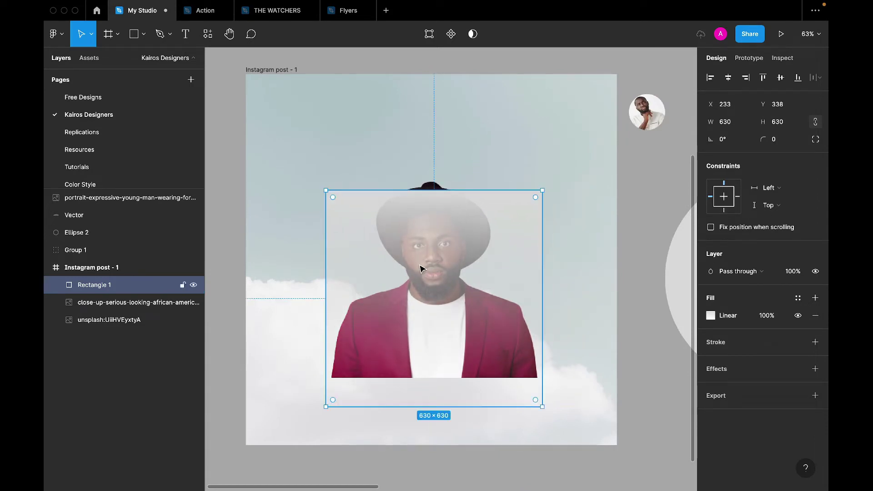
- Pull the gradient's end point upward and enlarge the rectangle to 798×798
click(711, 315)
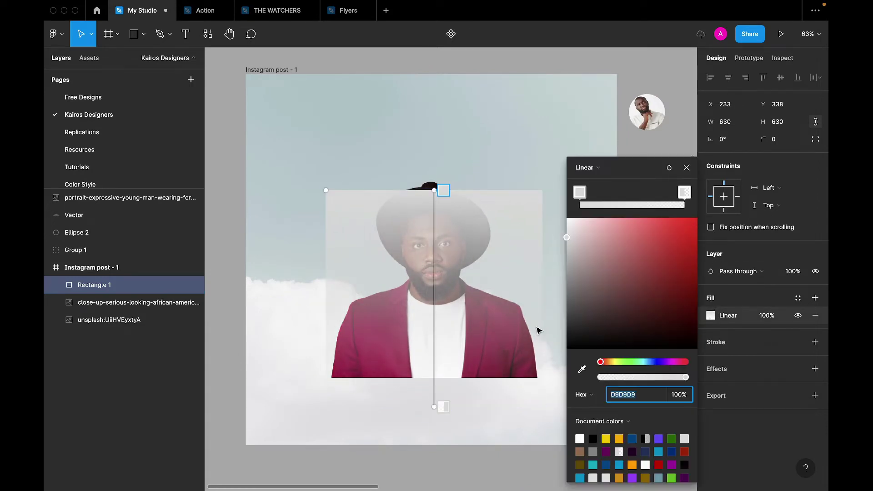
drag(434, 406, 437, 333)
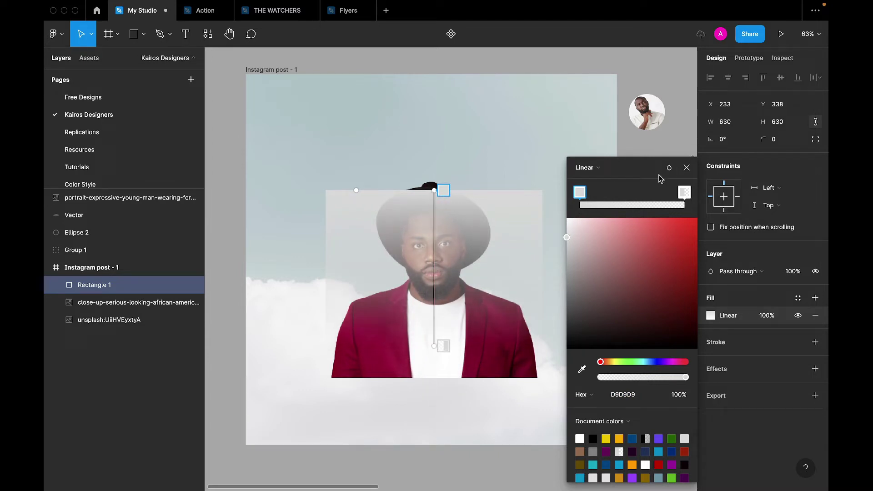
click(687, 168)
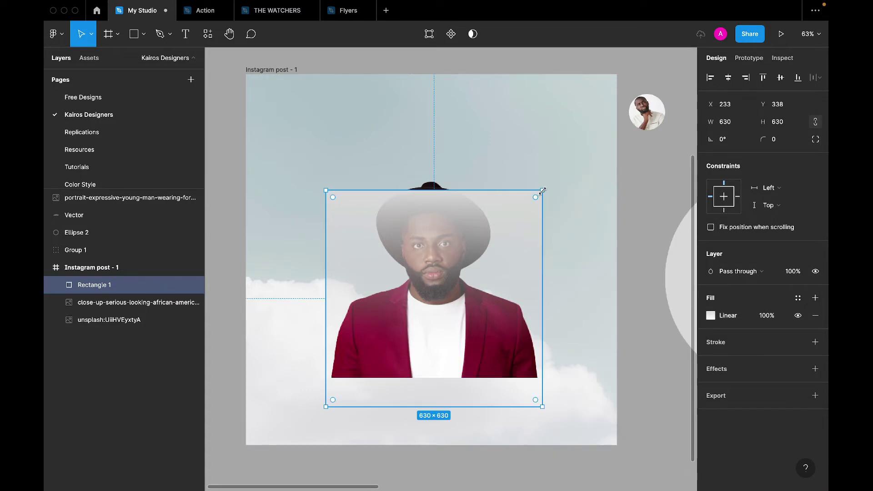
drag(542, 190, 571, 162)
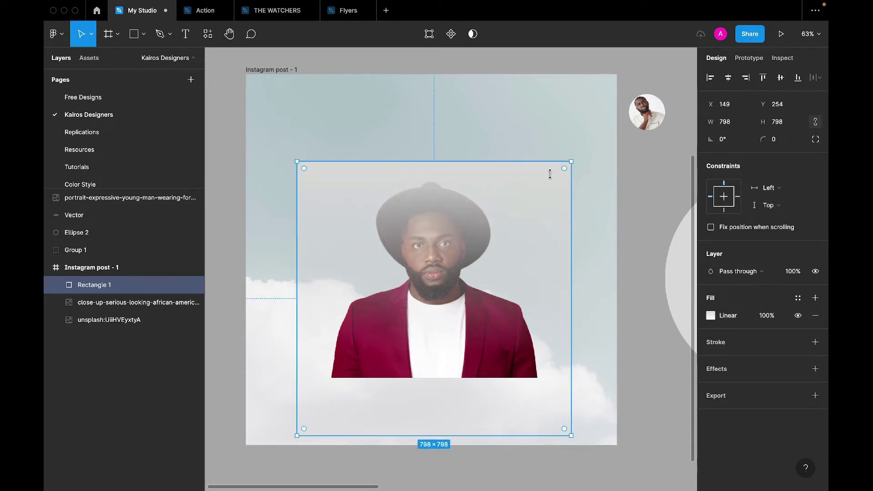
drag(465, 262, 462, 262)
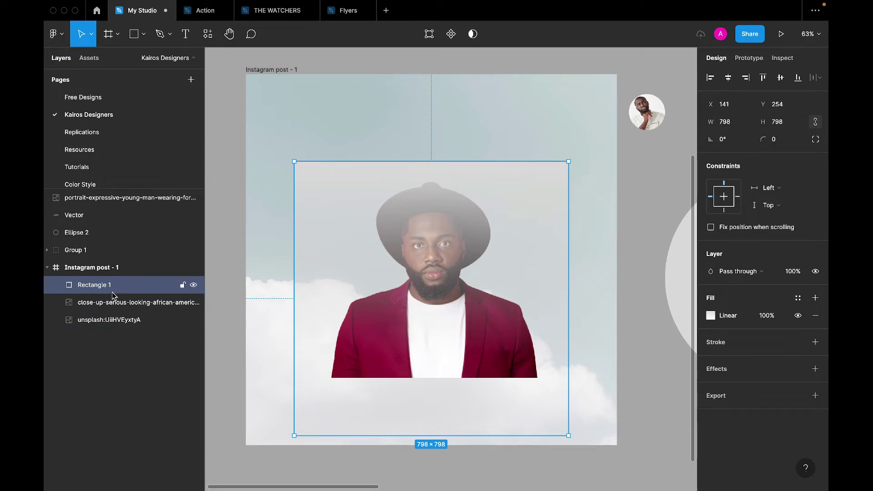
- Bring the close-up portrait above Rectangle 1 and use the rectangle as its mask
click(128, 304)
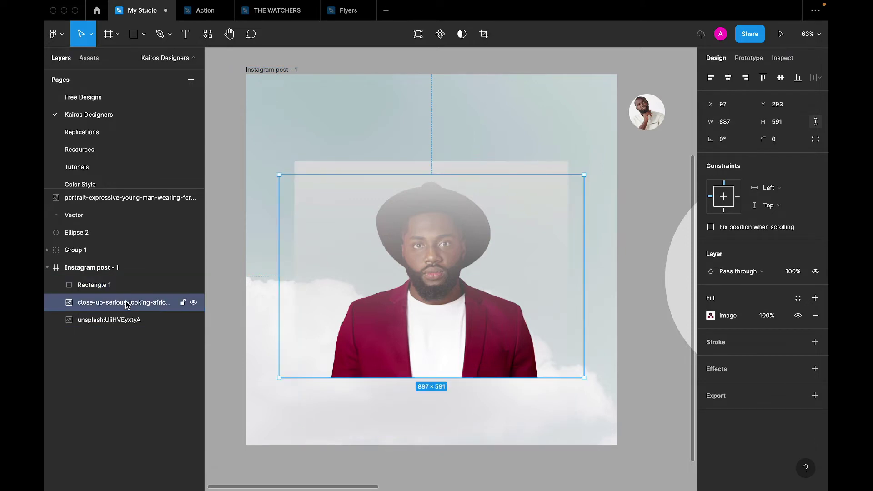
key(ctrl+bracketright)
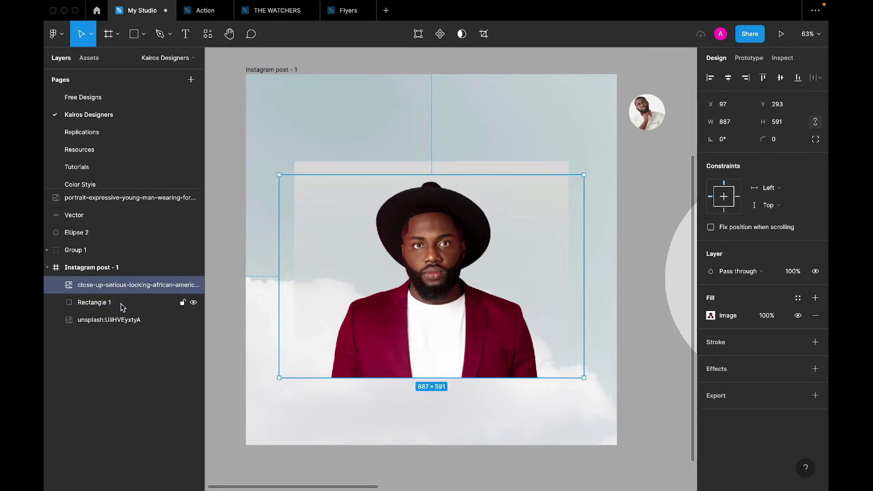
shift+click(91, 302)
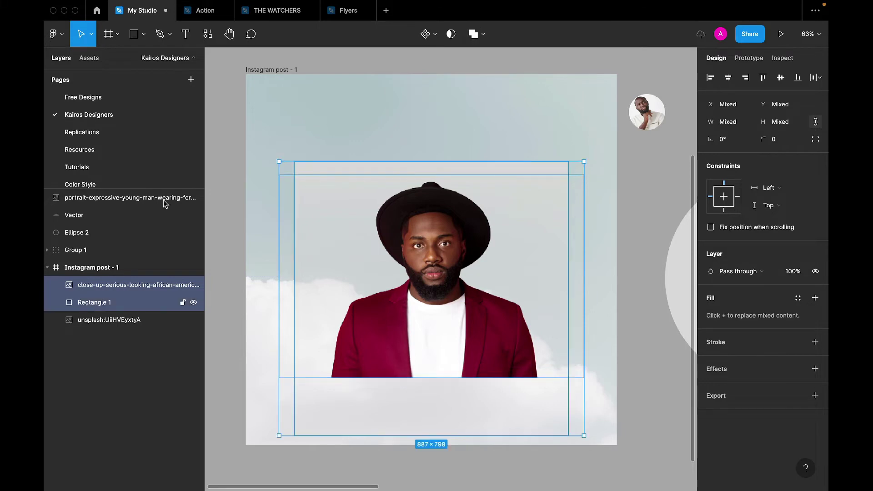
click(450, 34)
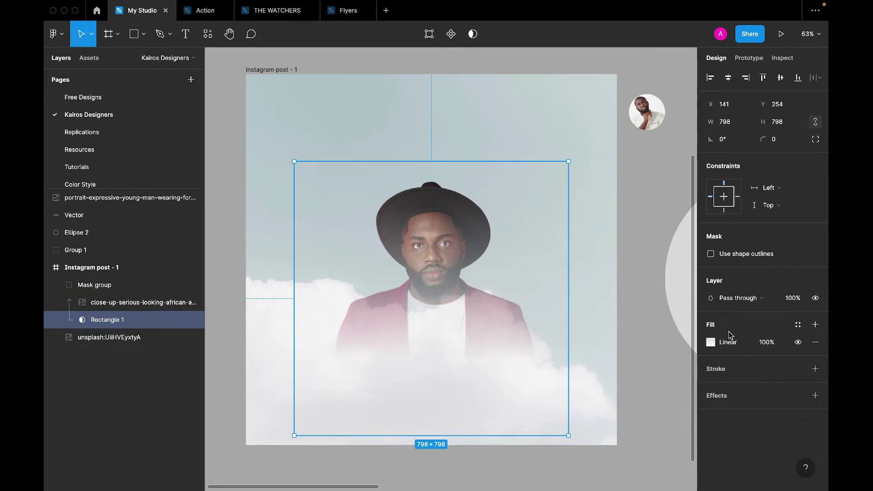
- Reposition the mask gradient to start near the chin and end near the bottom
click(711, 343)
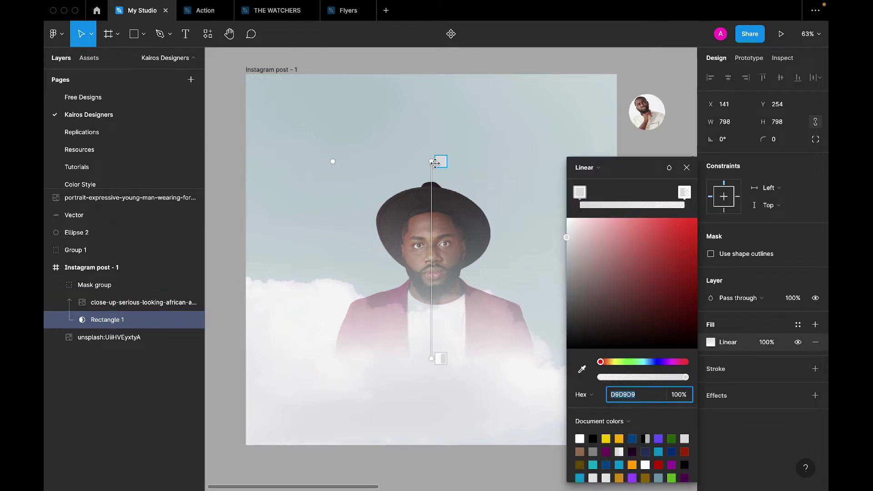
drag(435, 163, 431, 284)
drag(431, 362, 431, 360)
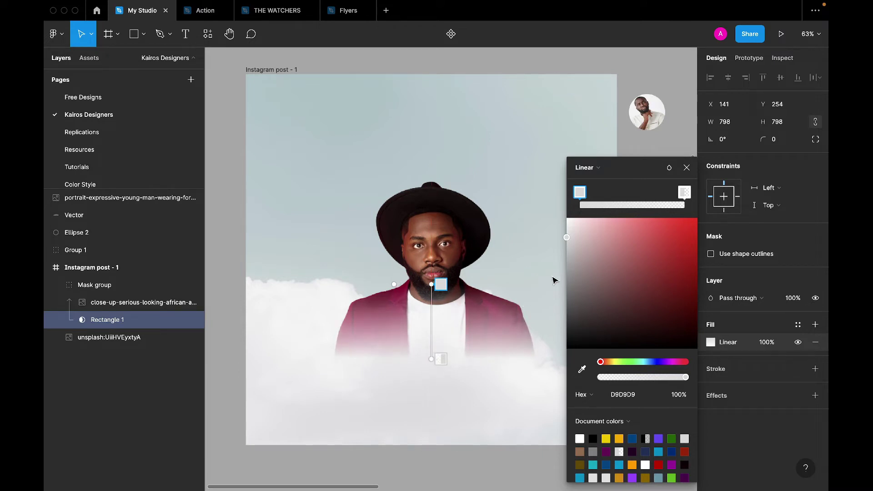
drag(432, 283, 432, 276)
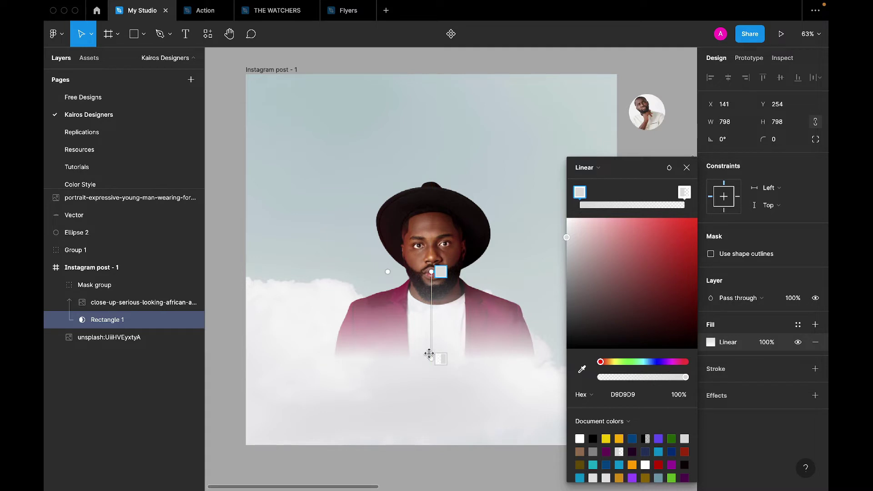
drag(430, 354, 431, 350)
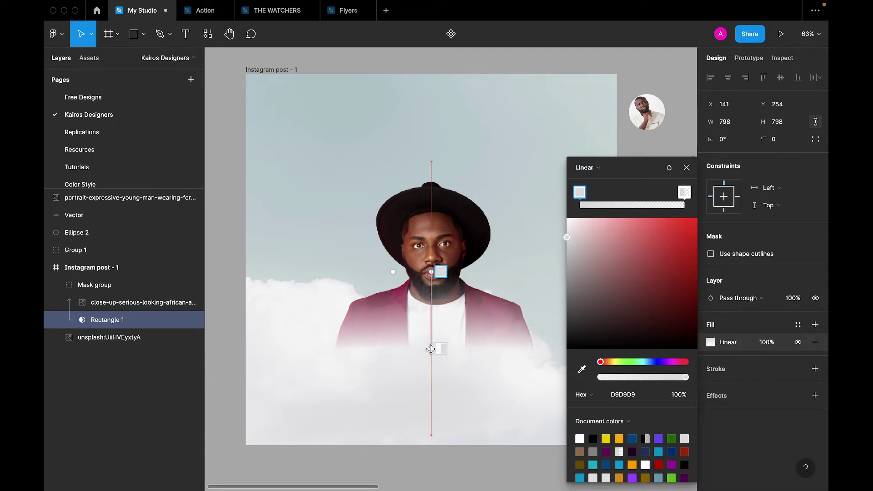
click(687, 167)
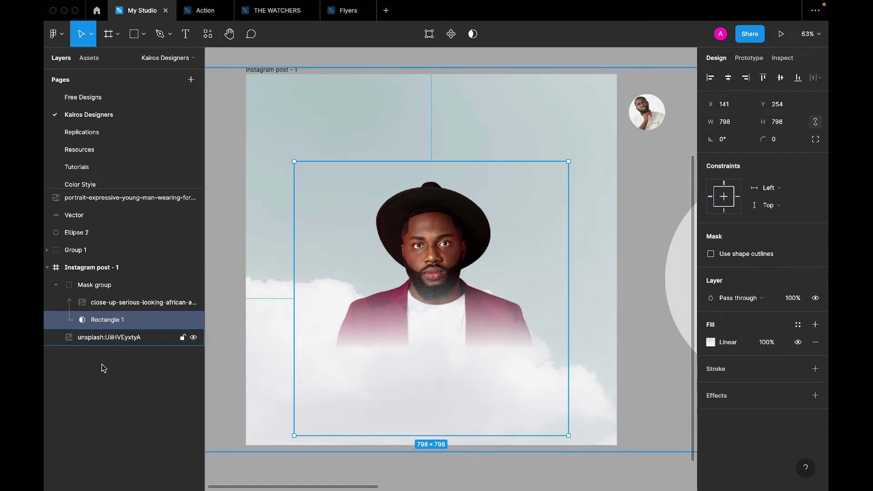
- Move the Mask group lower in the post and enlarge it to 1036×1036
click(58, 285)
click(139, 284)
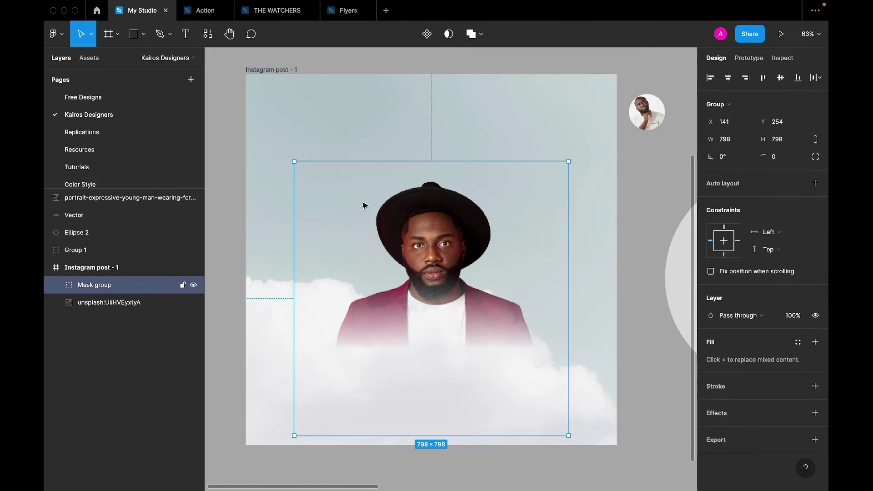
drag(433, 219, 432, 275)
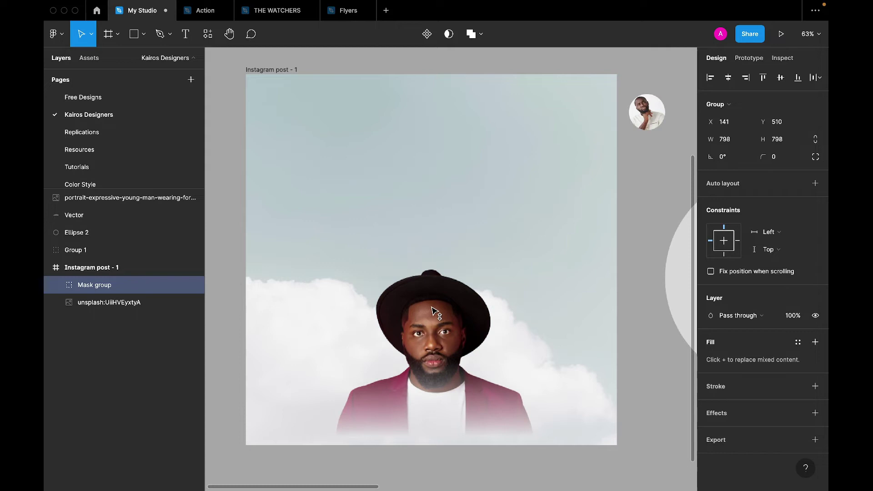
drag(433, 312, 433, 315)
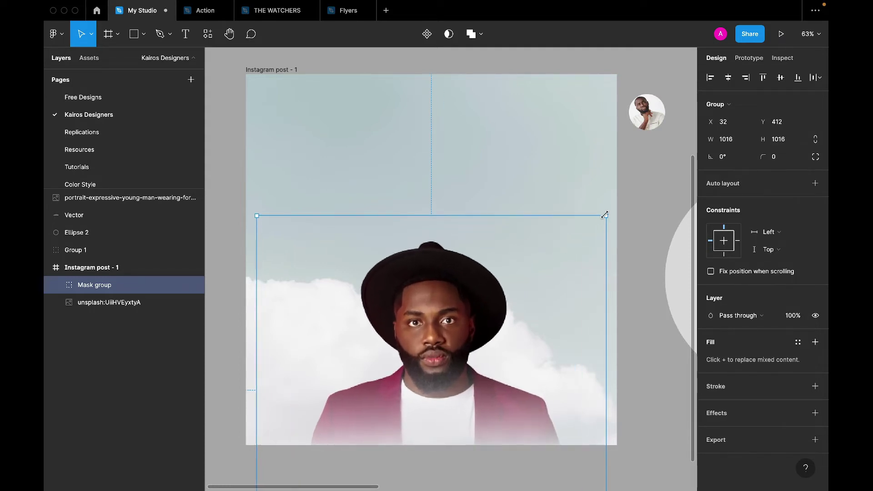
drag(568, 254, 610, 212)
drag(456, 386, 457, 371)
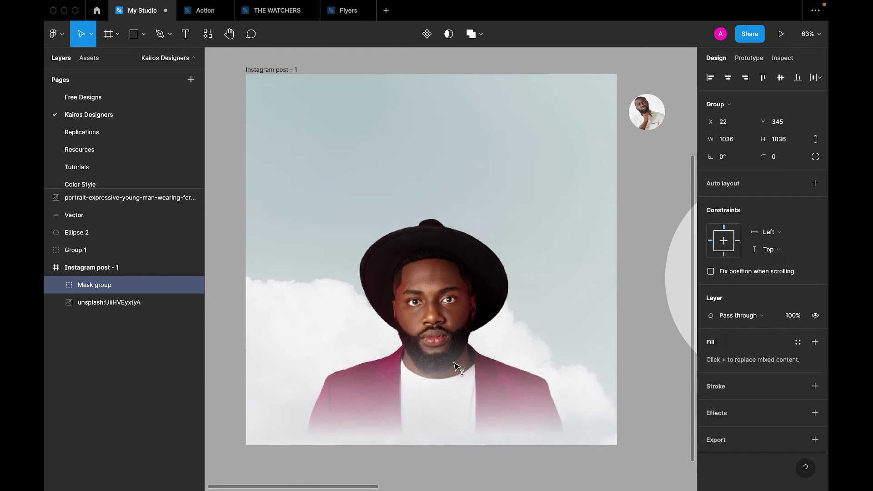
- Add a new Happy Birthday text box below the post
click(659, 257)
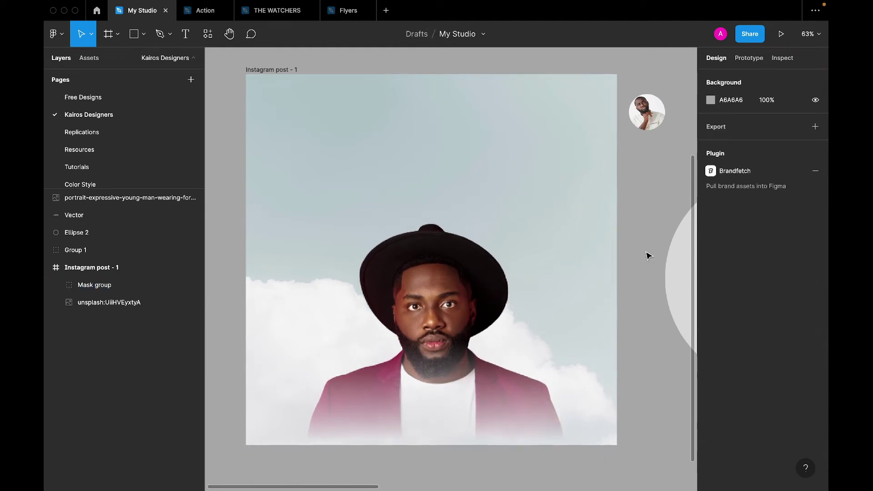
ctrl+scroll(504, 292, down, 3)
scroll(504, 292, down, 3)
scroll(504, 292, down, 2)
key(t)
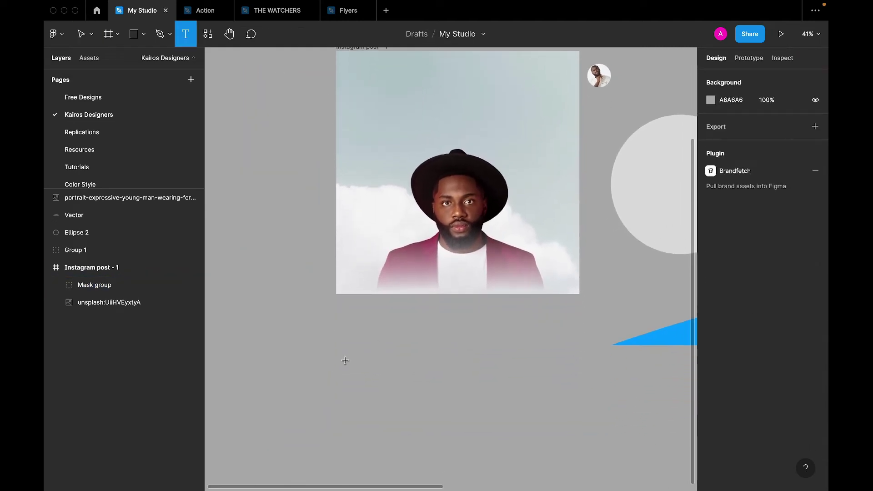
click(325, 379)
text(h)
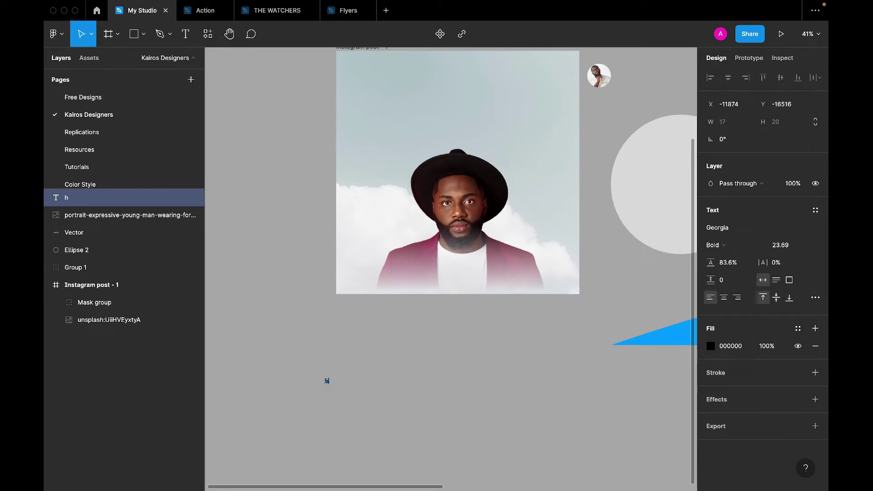
key(BackSpace)
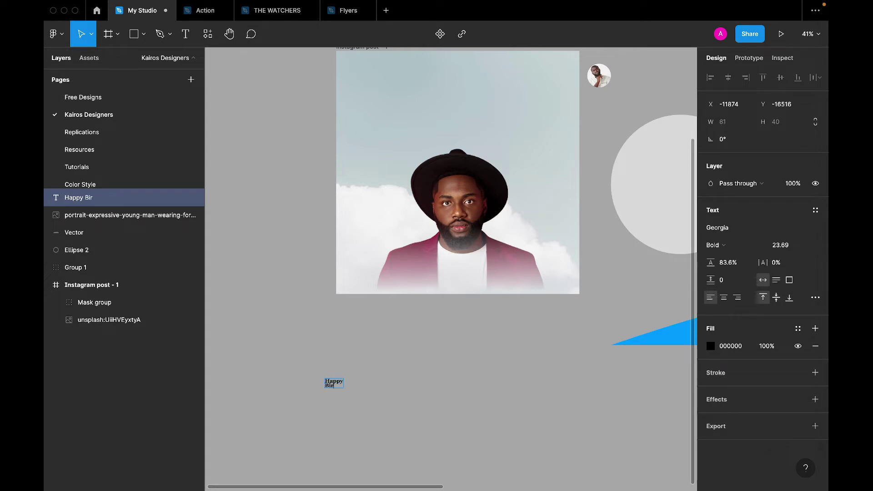
key(Escape)
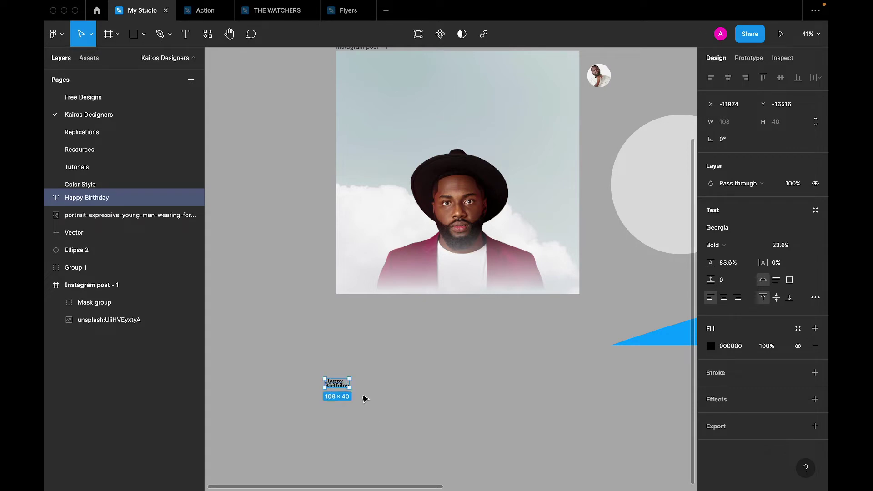
- Set the title in Akira Expanded and place it centred above the hat
key(k)
mouse_move(348, 387)
mouse_down()
mouse_move(494, 427)
mouse_move(545, 456)
mouse_up()
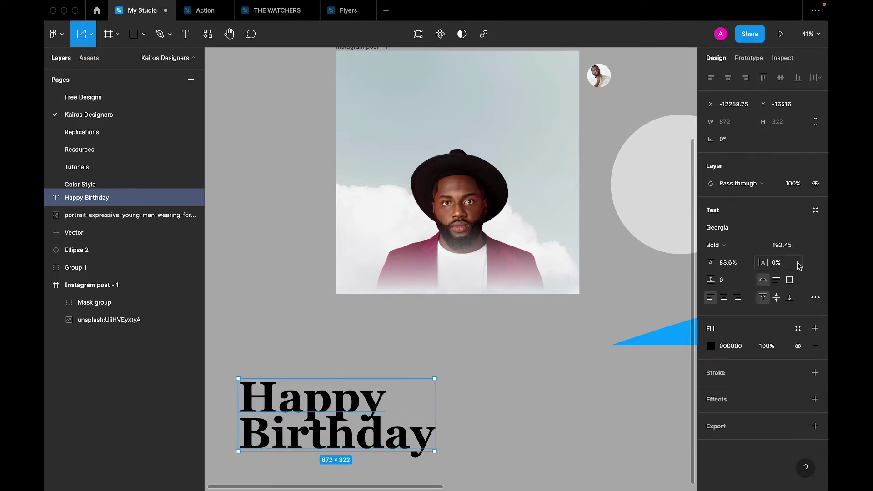
click(760, 227)
text(akir)
key(Return)
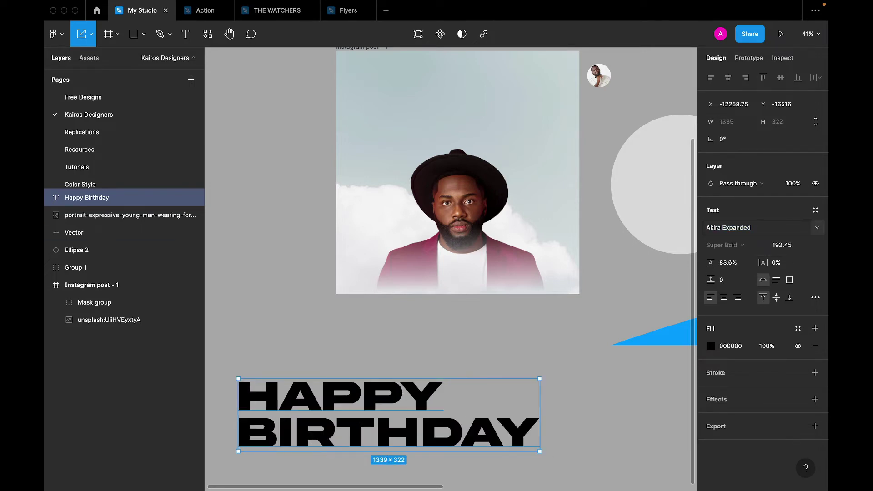
drag(424, 406, 510, 143)
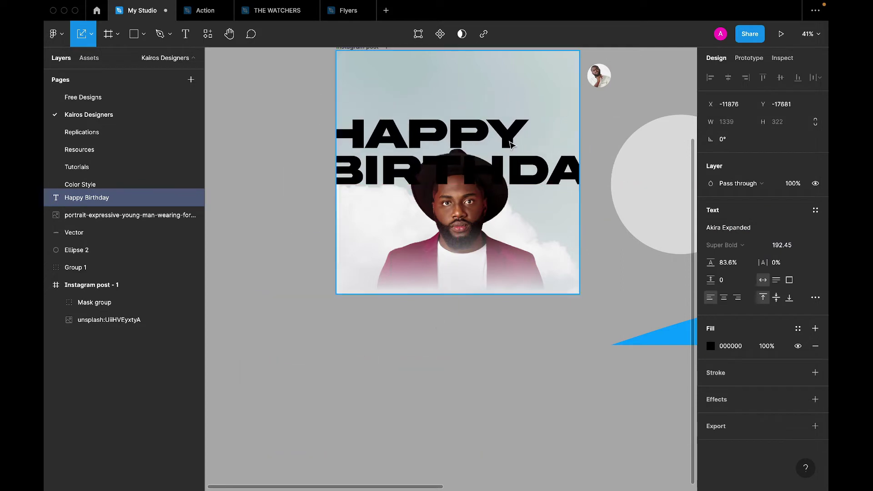
drag(626, 187, 491, 156)
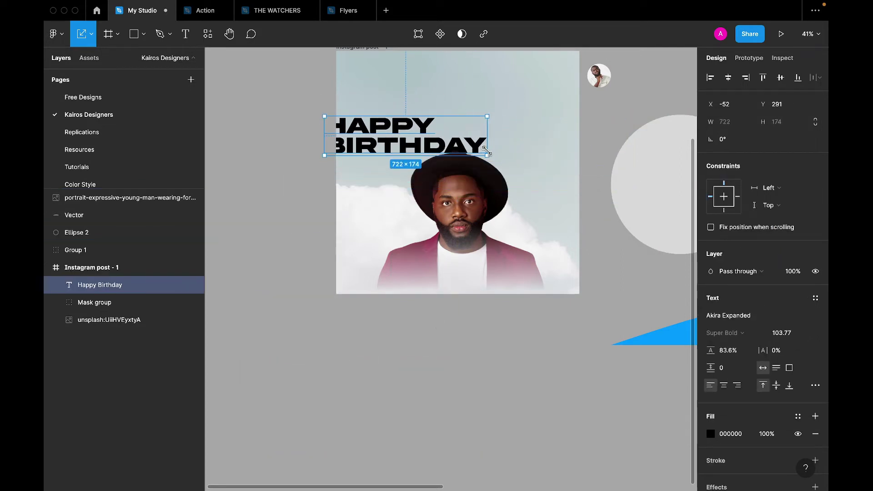
drag(398, 152, 446, 149)
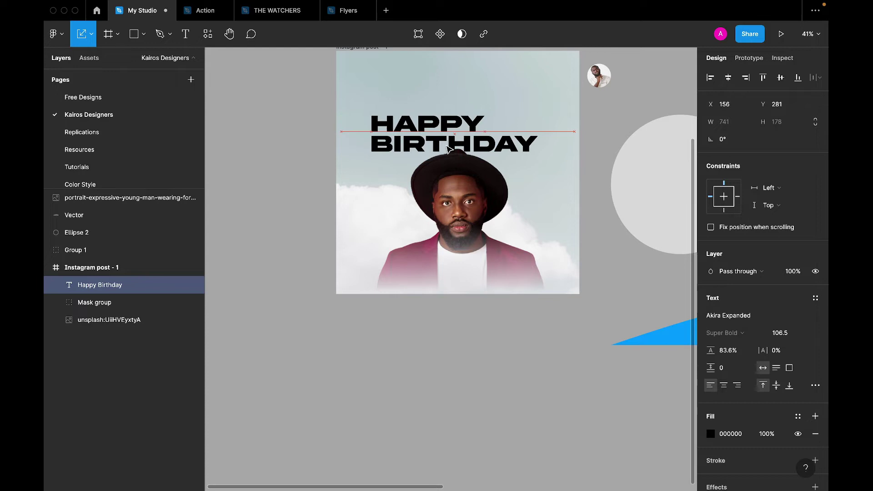
- Switch the title to Impact, roughly double its size and centre-align its lines
click(744, 320)
text(I)
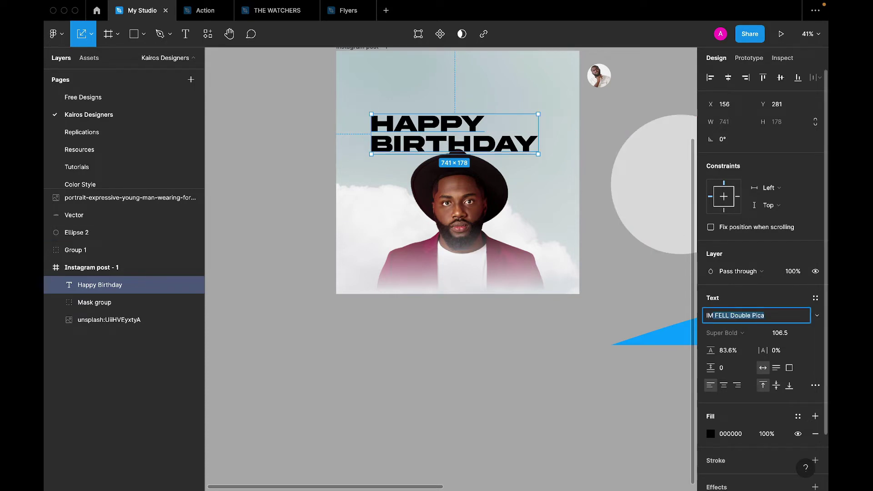
text(mpact)
key(Return)
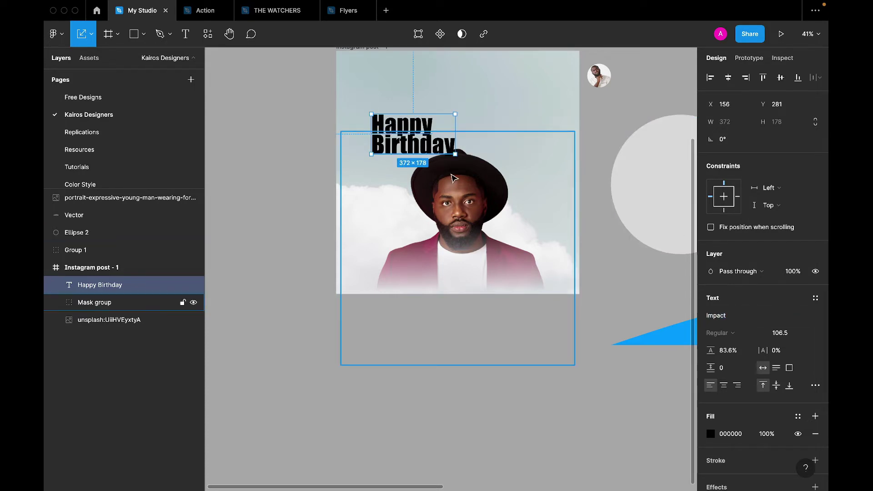
drag(455, 153, 561, 205)
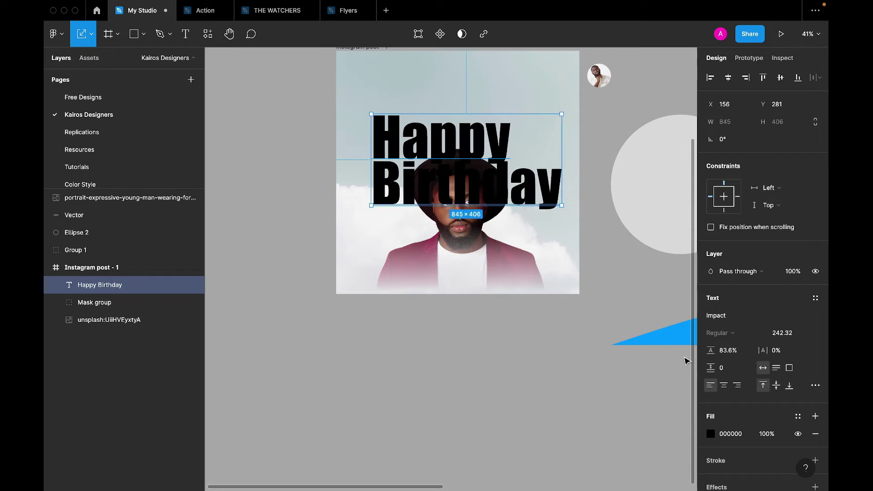
click(737, 385)
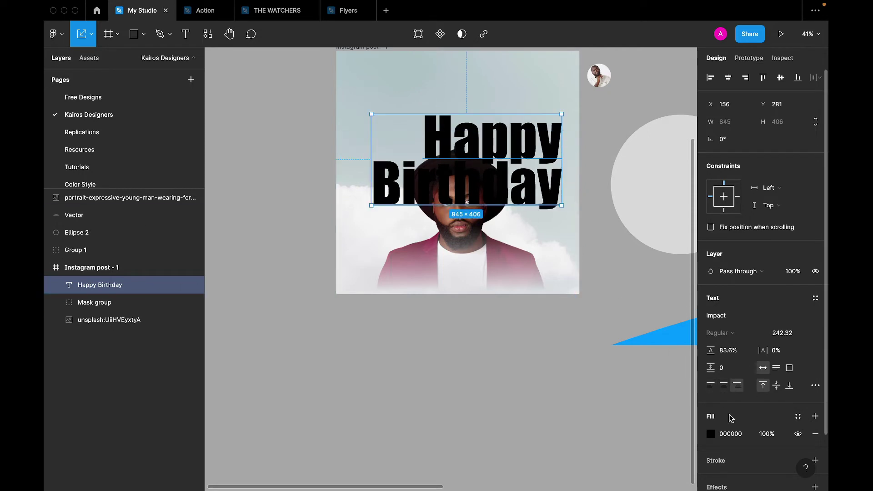
click(723, 385)
drag(467, 152, 449, 138)
- Layer the title just behind the portrait, enlarged and centred near the post's top
key(ctrl+shift+bracketleft)
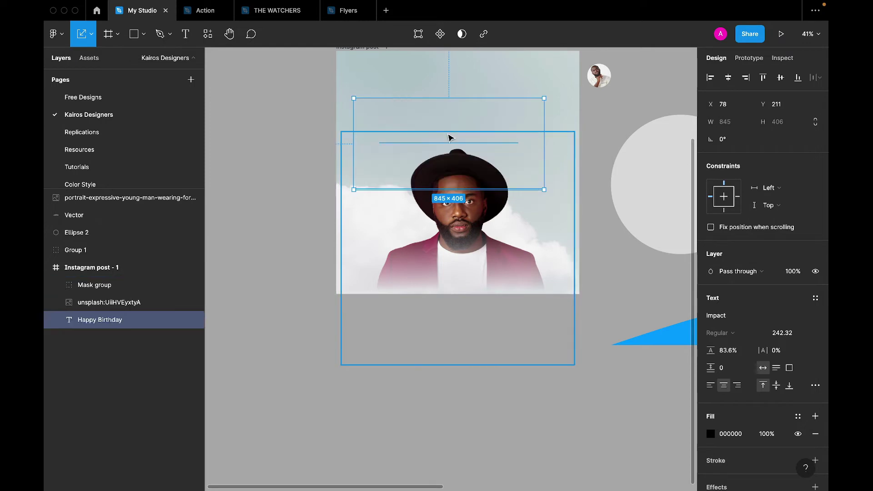
key(ctrl+bracketright)
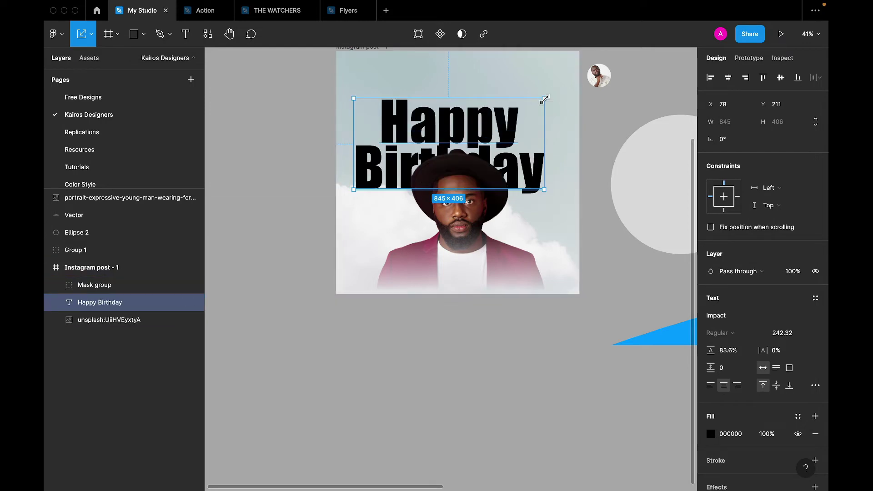
drag(544, 98, 554, 74)
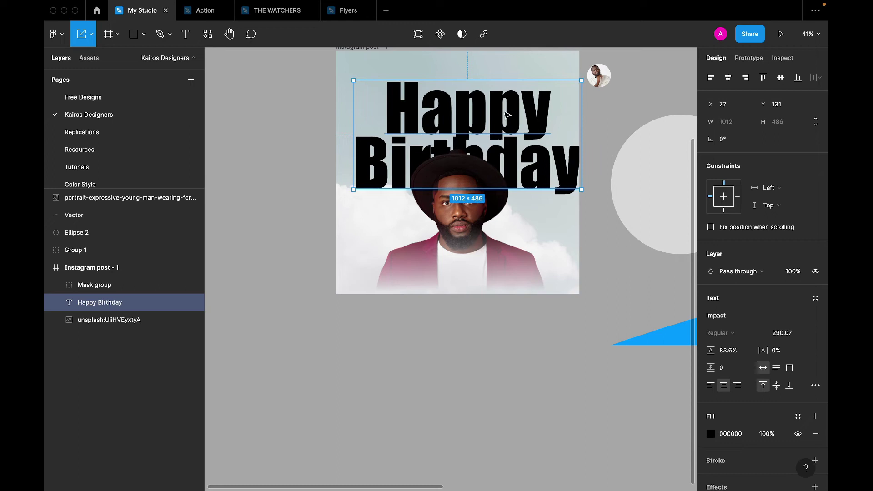
drag(507, 116, 496, 104)
scroll(361, 82, up, 2)
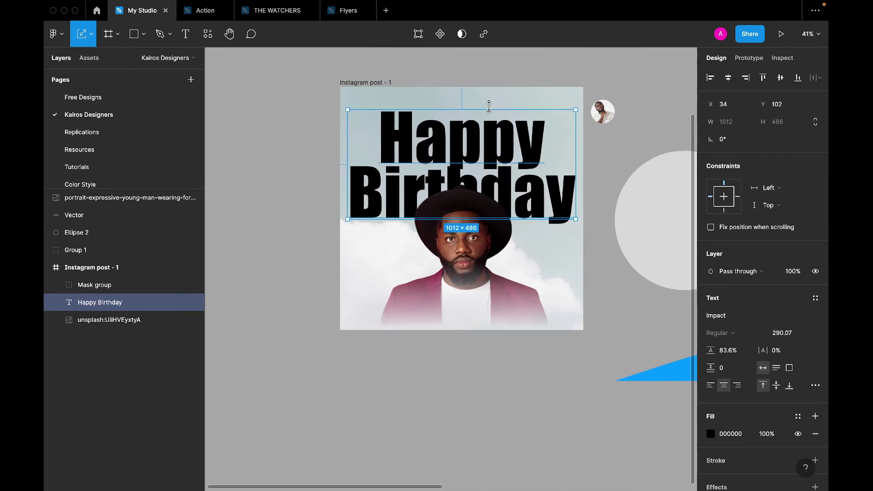
click(362, 82)
key(shift+2)
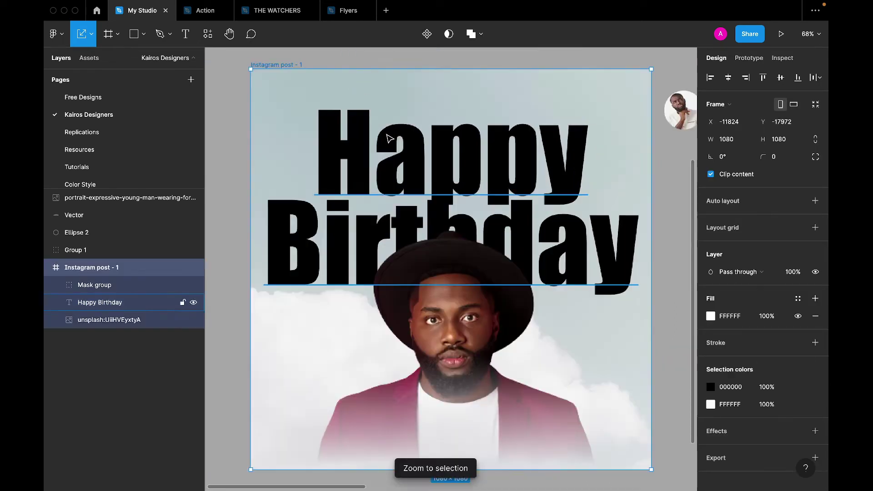
- Colour the Happy Birthday title rose-brown using a tone sampled from the jacket
click(416, 155)
key(i)
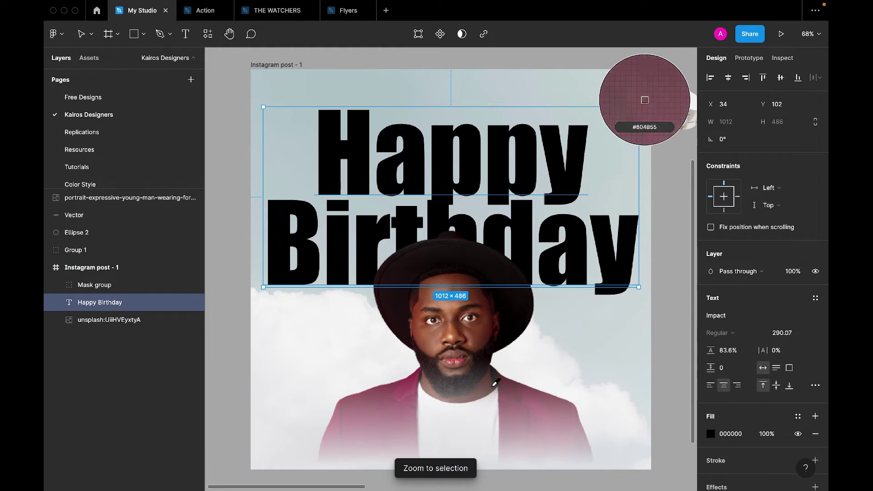
click(437, 343)
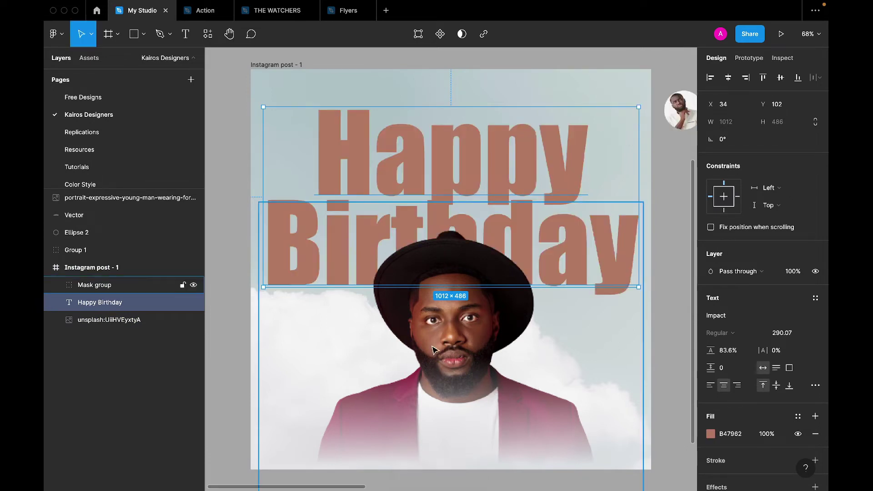
click(660, 301)
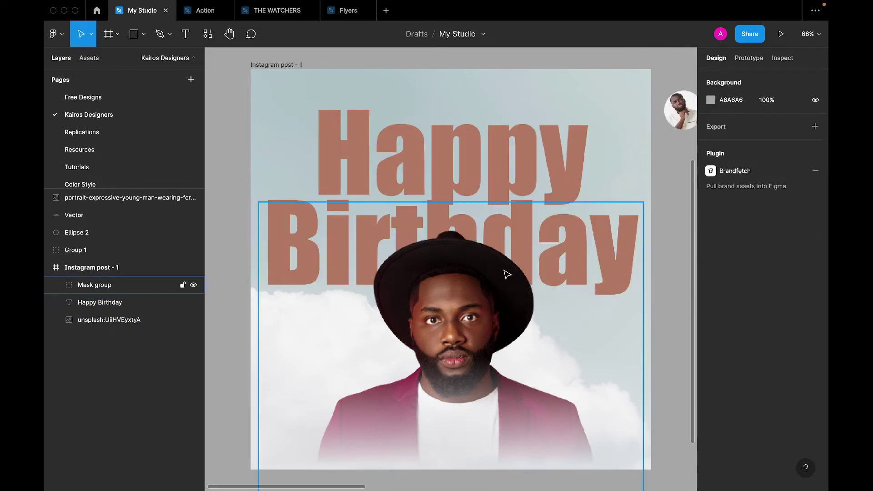
- Select the portrait's Mask group on the canvas
scroll(505, 273, down, 1)
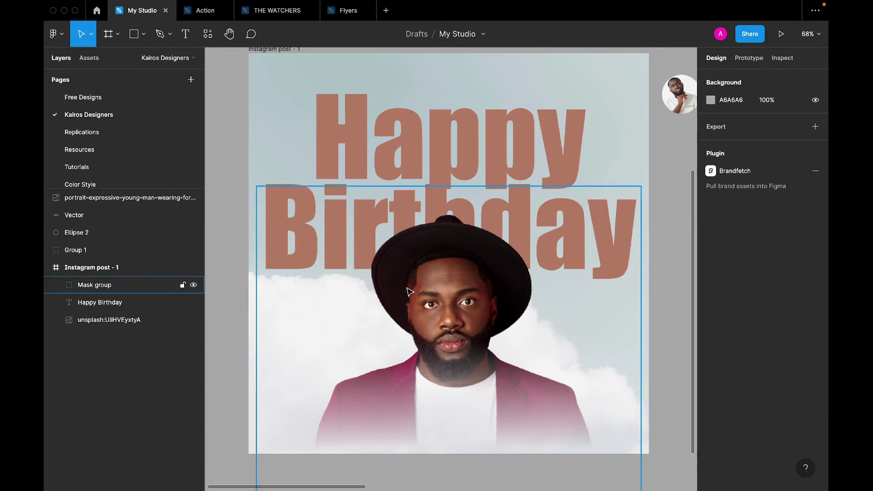
scroll(408, 291, down, 3)
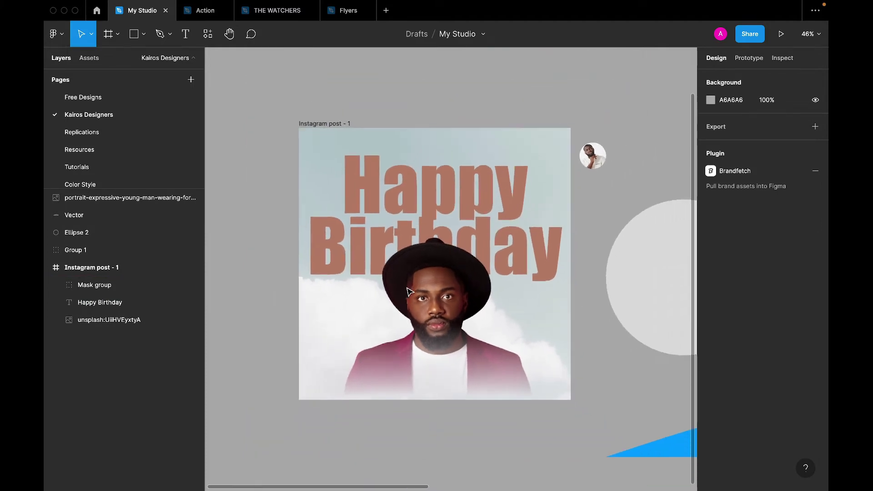
click(465, 350)
scroll(465, 350, down, 2)
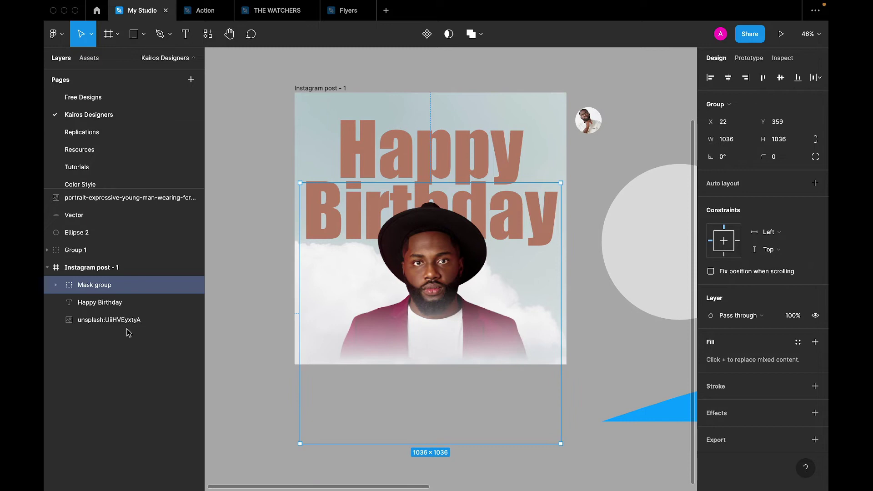
click(599, 310)
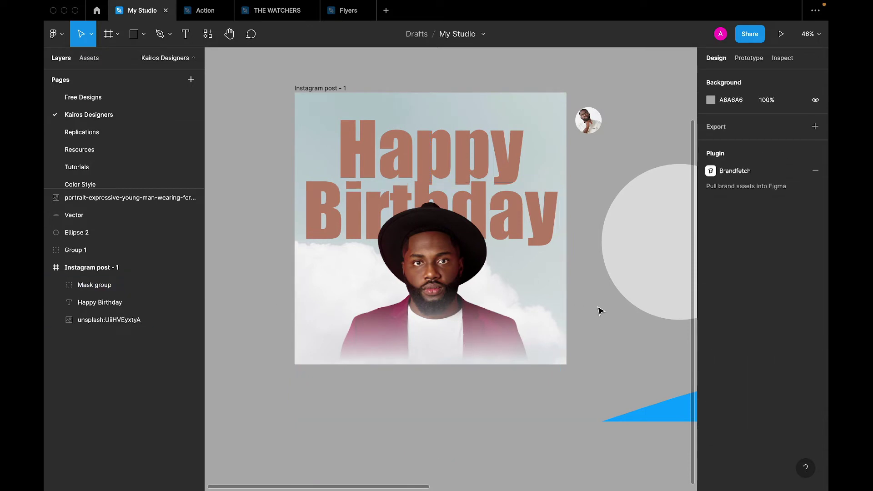
scroll(600, 309, right, 2)
click(368, 283)
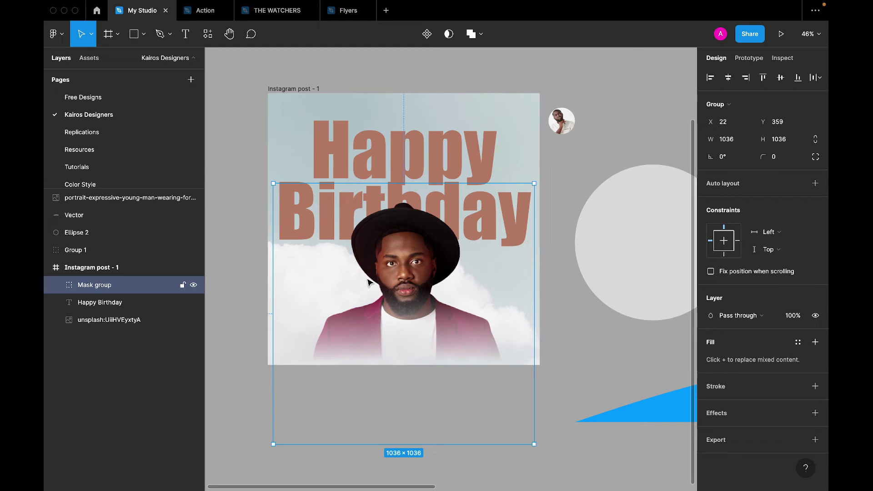
- Move the grey circle right and down, the avatar up-left, and the blue wave down
scroll(368, 283, down, 2)
scroll(366, 283, right, 3)
scroll(366, 282, right, 1)
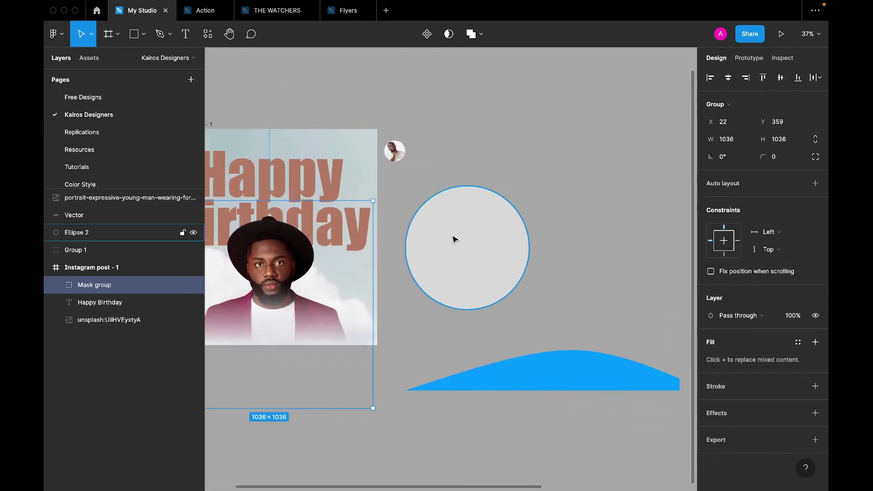
drag(454, 238, 597, 260)
drag(395, 151, 346, 89)
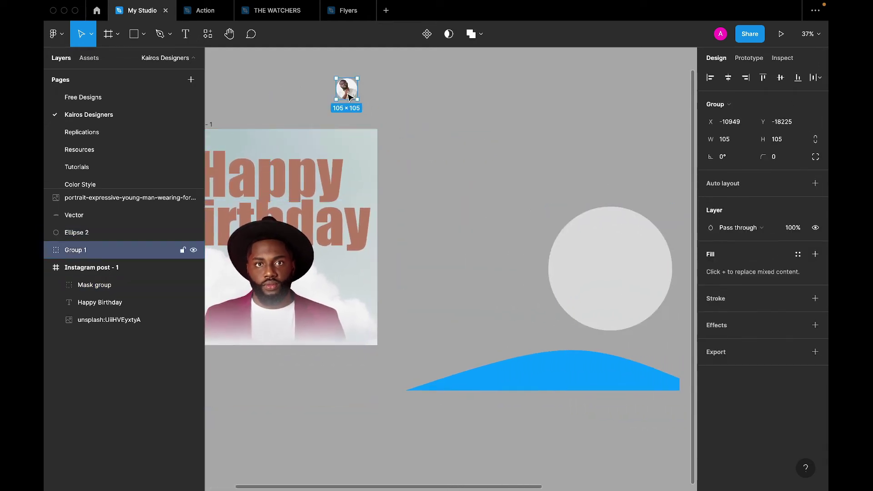
drag(574, 367, 571, 411)
drag(602, 301, 661, 366)
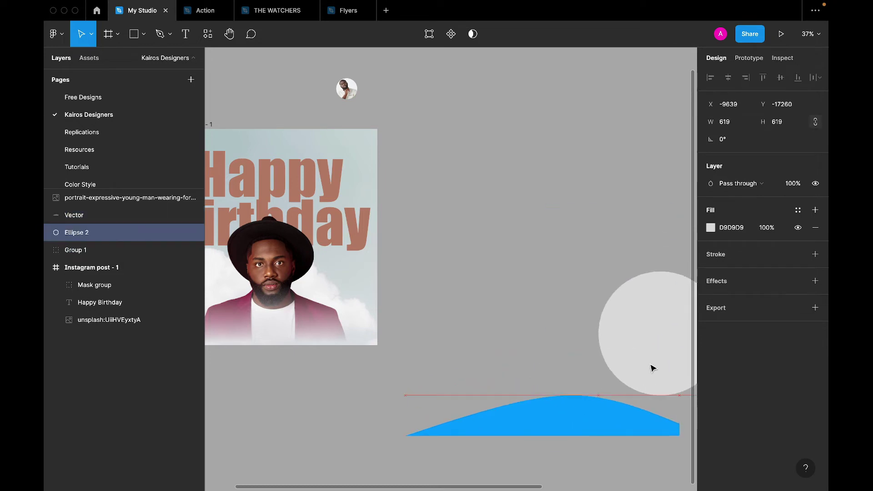
- Select the portrait's Mask group in the Layers panel
scroll(468, 312, left, 3)
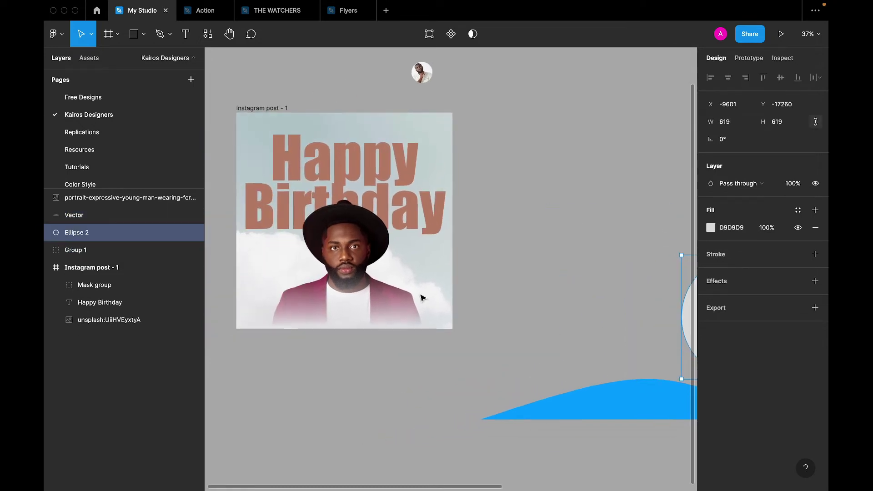
scroll(229, 264, up, 3)
scroll(229, 263, up, 2)
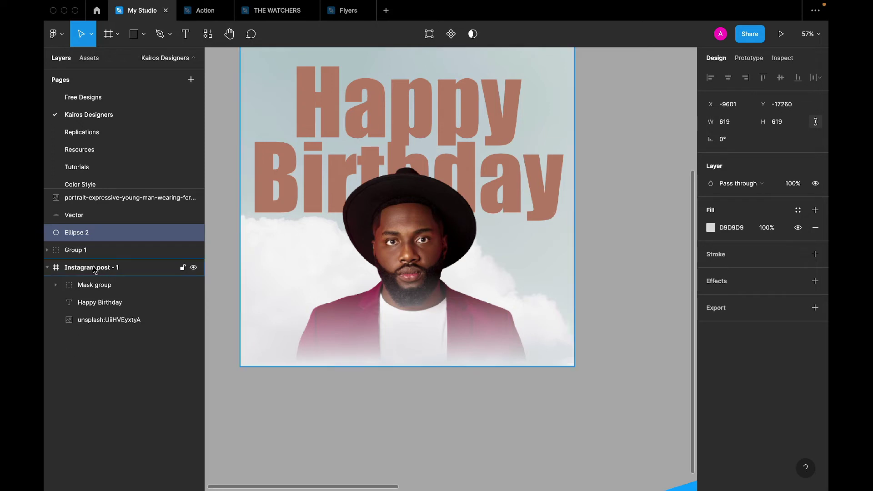
click(88, 284)
- Drag the mask rectangle's gradient end handle to the post's bottom edge
click(57, 285)
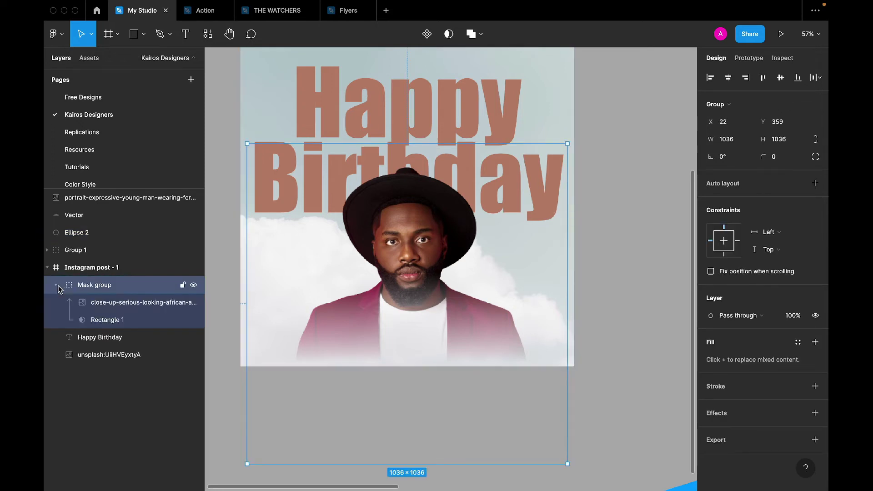
click(115, 324)
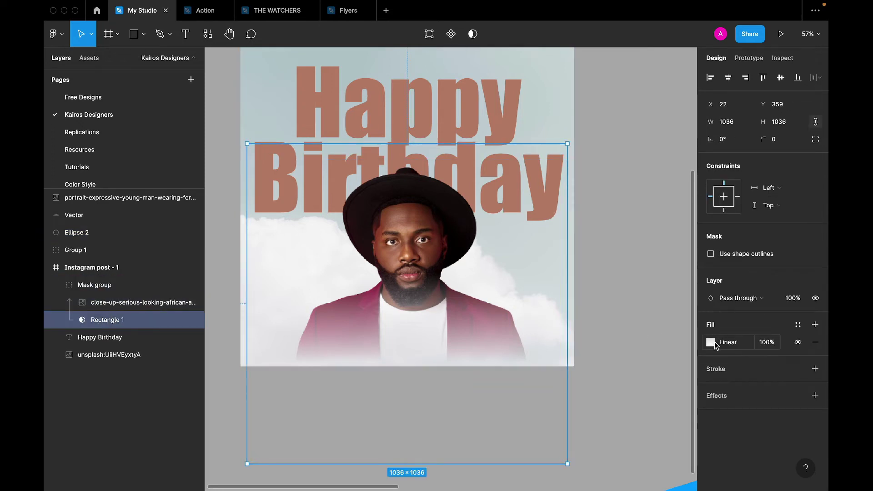
click(711, 343)
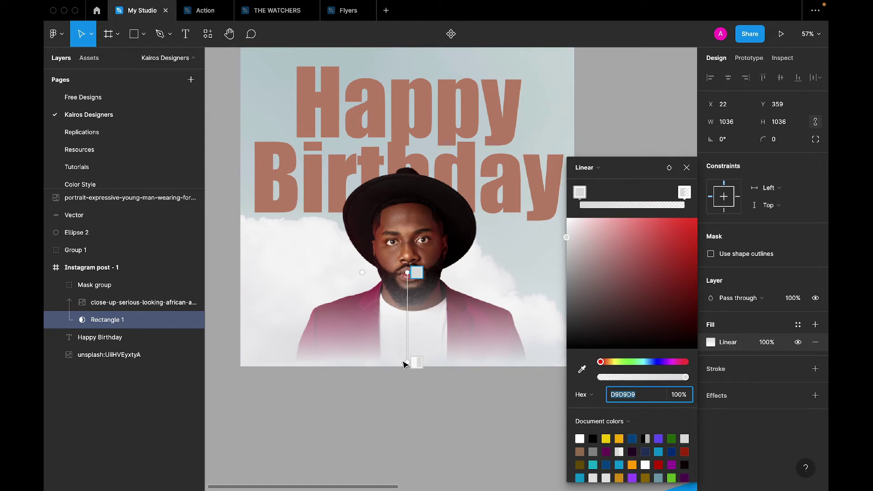
drag(405, 362, 408, 359)
click(687, 167)
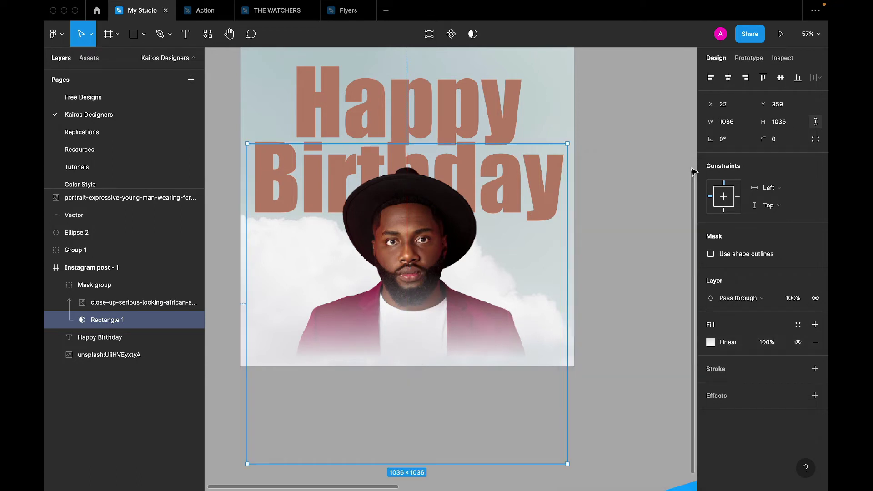
click(632, 172)
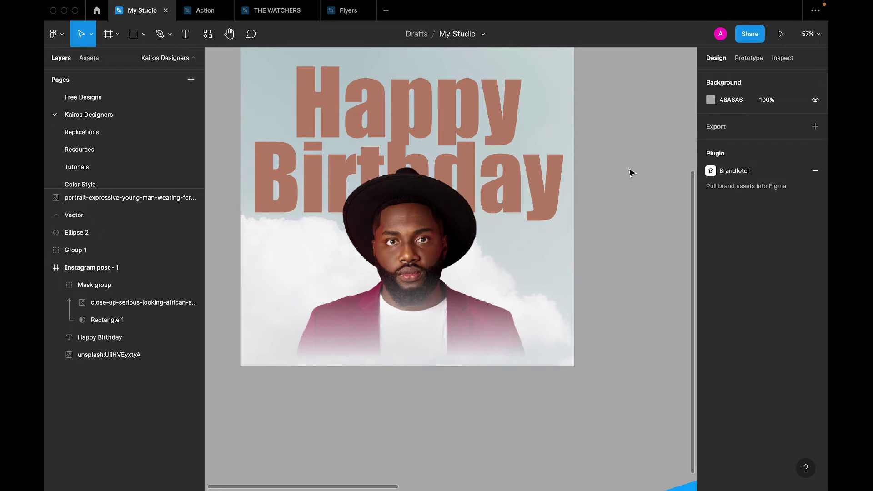
click(393, 247)
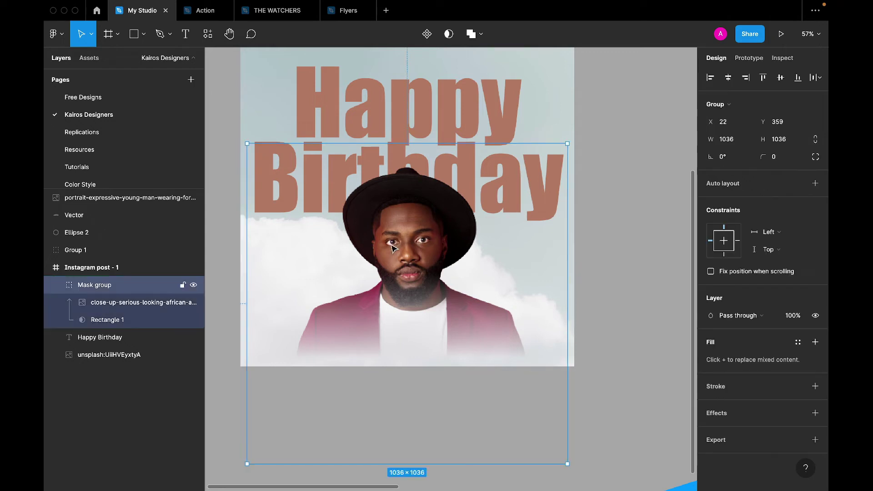
scroll(393, 247, down, 3)
- Reposition the grey circle and change its fill to a radial gradient
scroll(389, 248, right, 5)
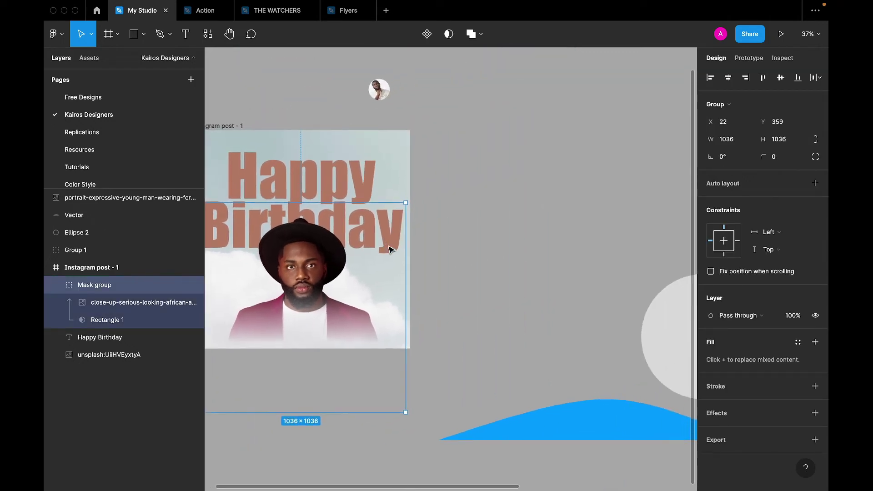
scroll(390, 247, right, 4)
click(635, 358)
drag(636, 358, 518, 276)
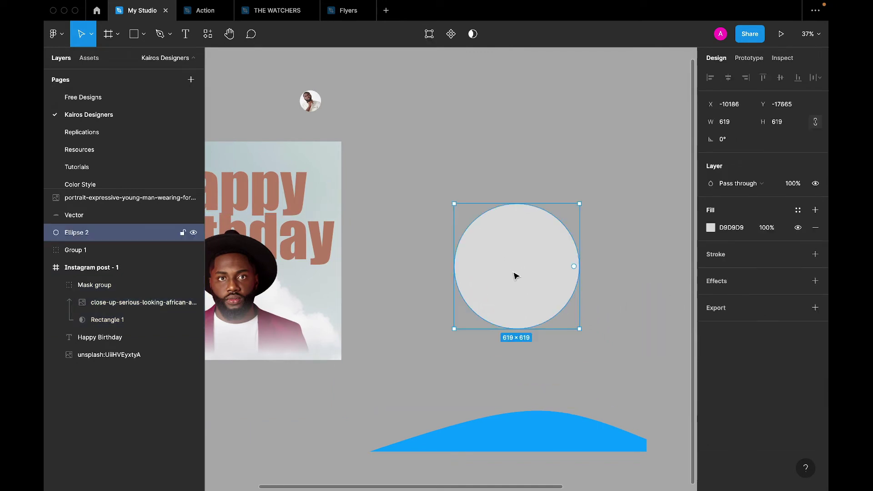
click(710, 228)
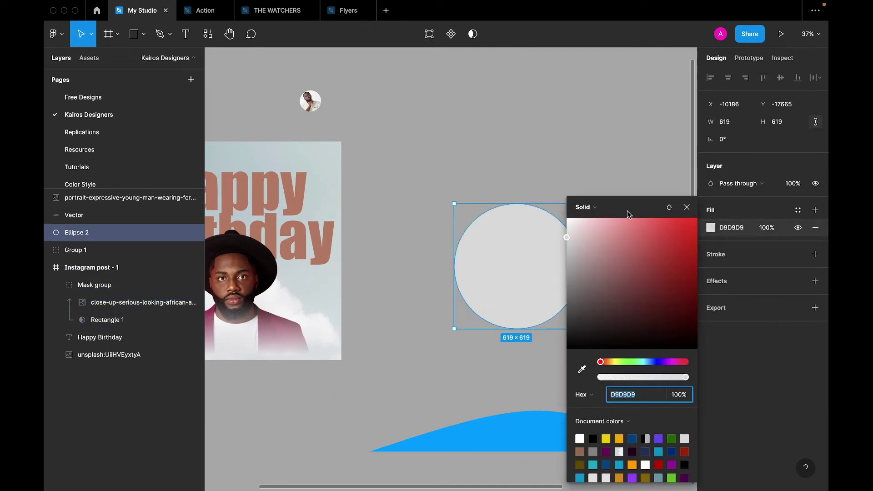
click(602, 210)
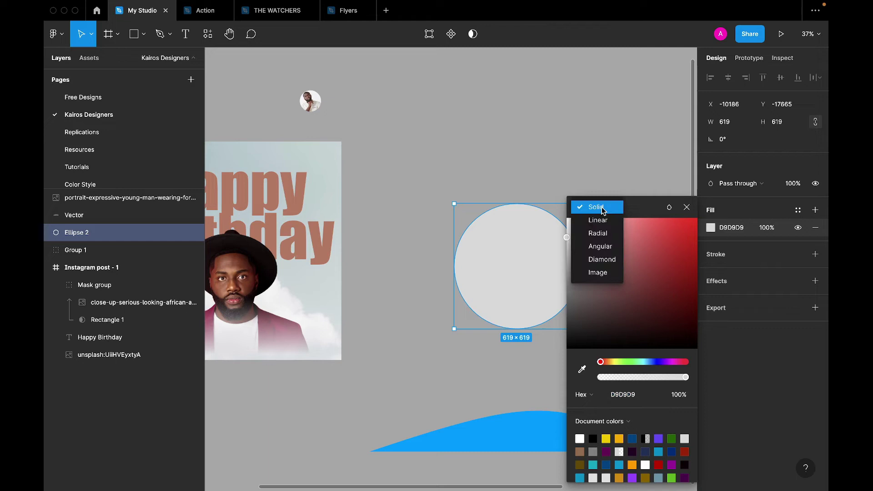
click(598, 220)
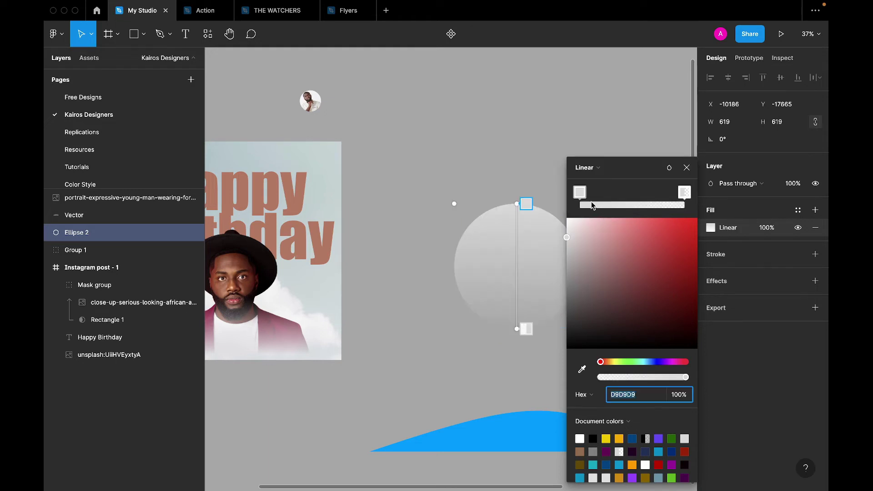
click(598, 169)
click(596, 180)
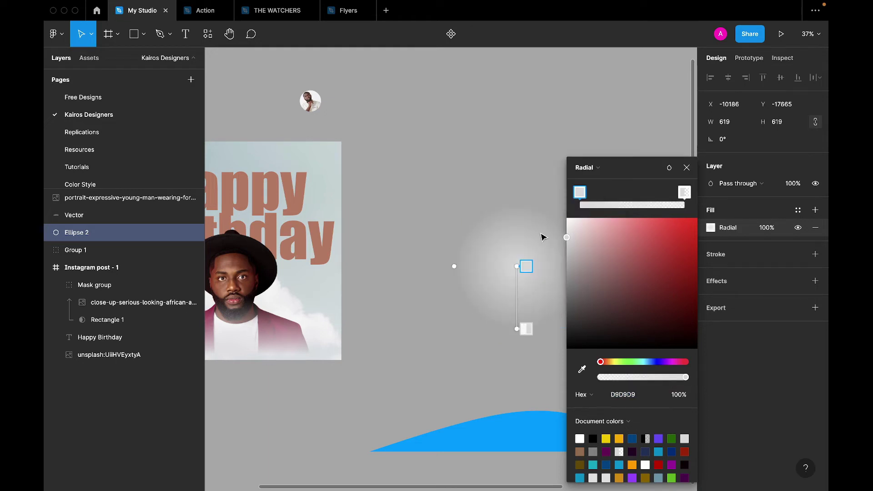
- Make the outer gradient stop transparent and adjust the radial gradient's radius
click(530, 330)
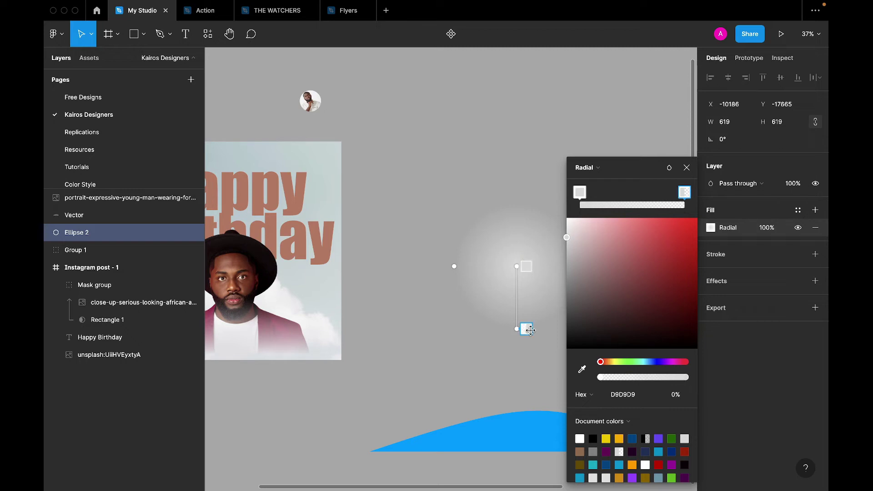
ctrl+scroll(523, 330, up, 3)
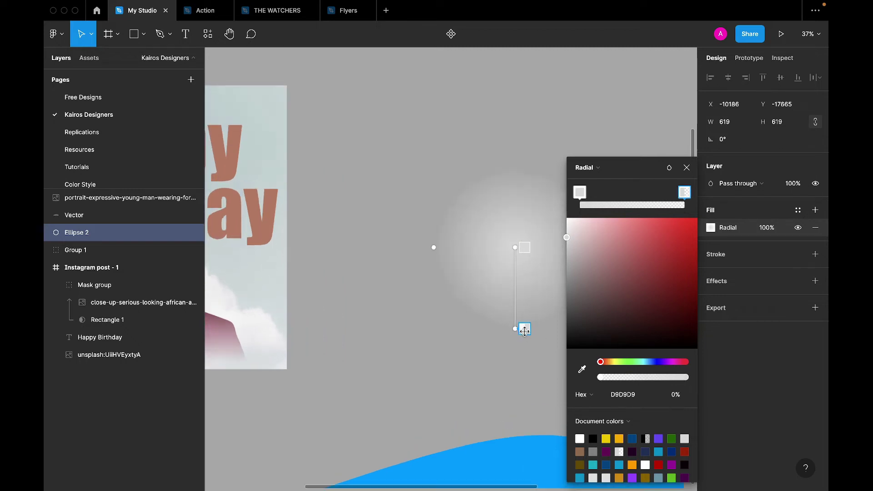
ctrl+scroll(523, 328, up, 3)
scroll(399, 272, right, 3)
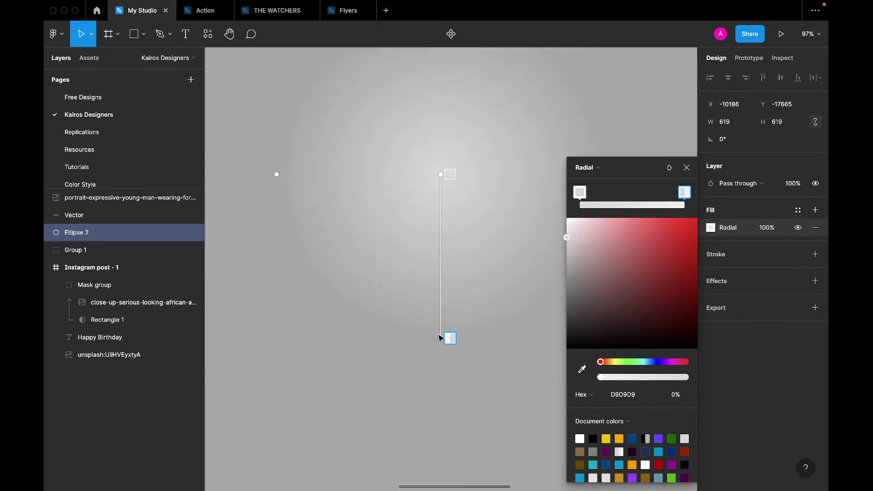
mouse_move(439, 340)
mouse_down()
mouse_move(442, 347)
mouse_move(444, 320)
mouse_up()
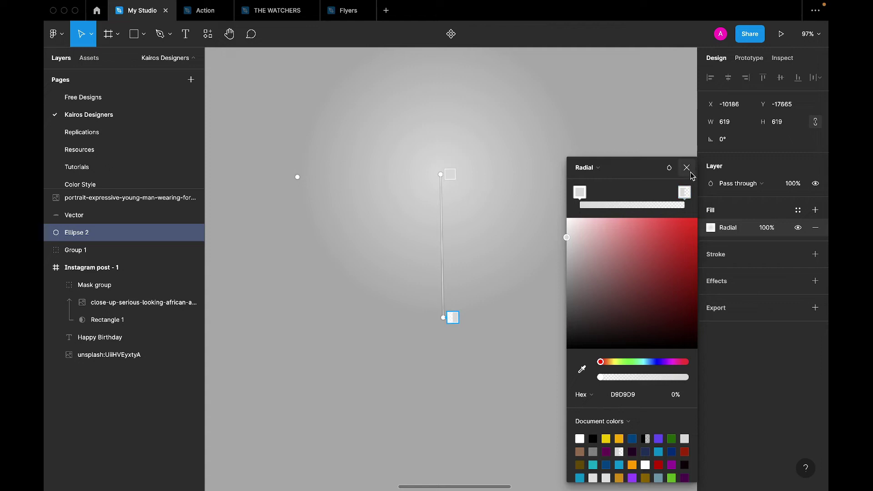
key(Escape)
scroll(629, 215, down, 5)
scroll(629, 215, down, 3)
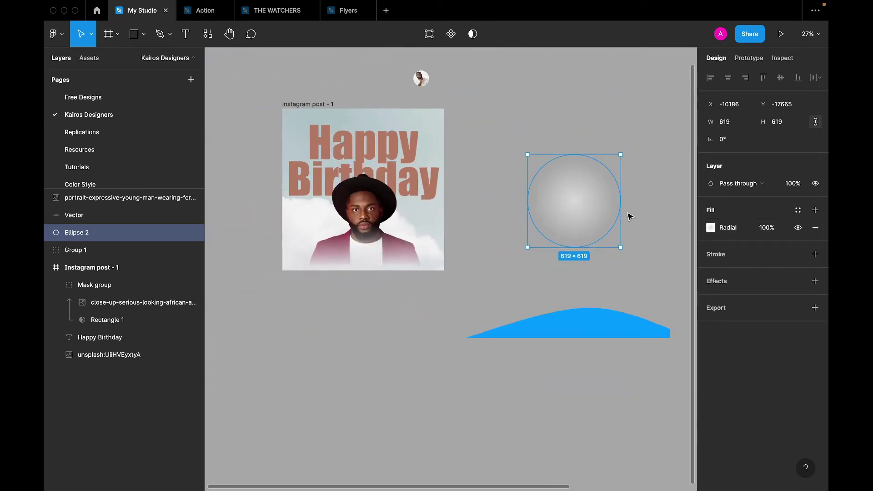
scroll(629, 214, right, 5)
- Position the suited man's portrait over the gradient circle
click(636, 166)
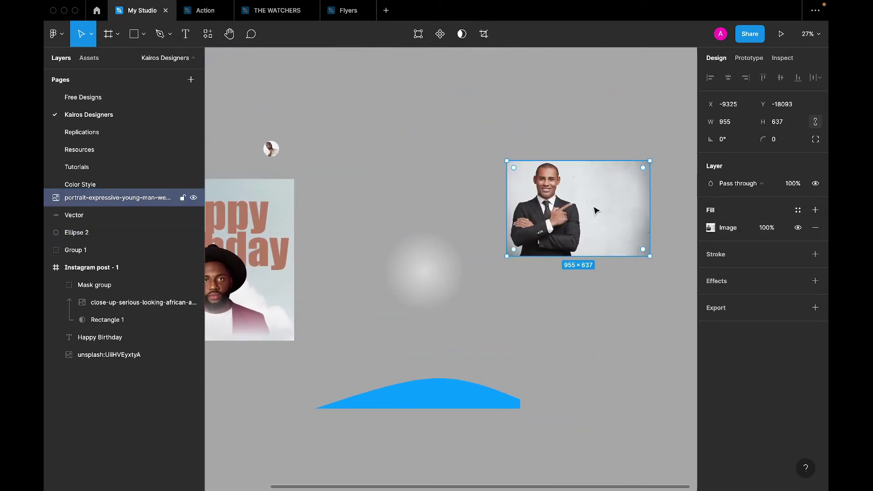
scroll(625, 191, up, 3)
scroll(610, 195, up, 2)
scroll(355, 304, down, 3)
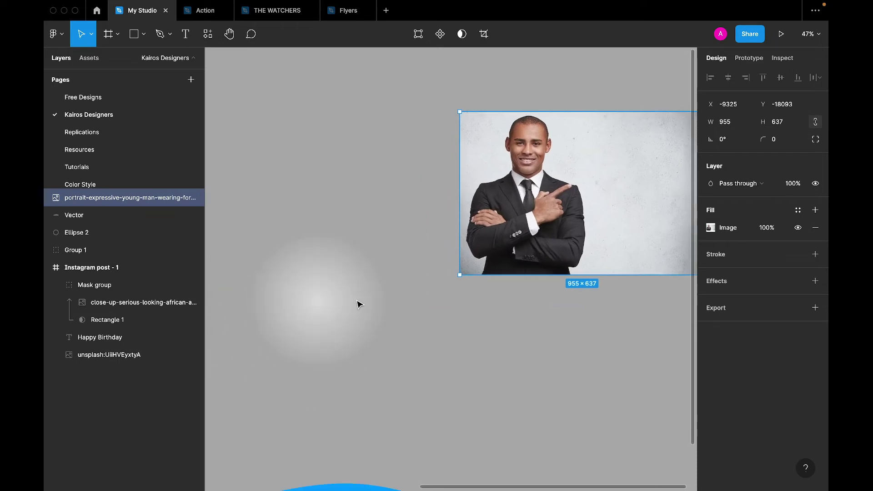
scroll(356, 302, left, 4)
drag(590, 182, 406, 169)
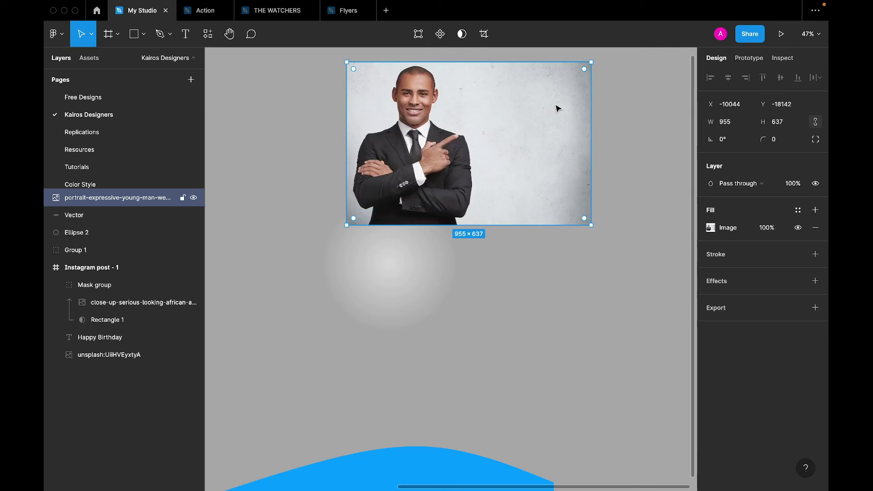
drag(464, 132, 430, 252)
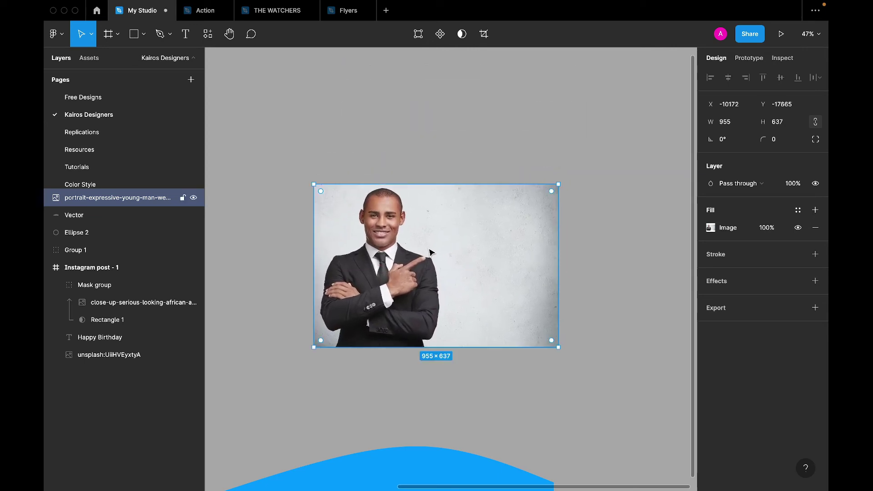
mouse_move(123, 215)
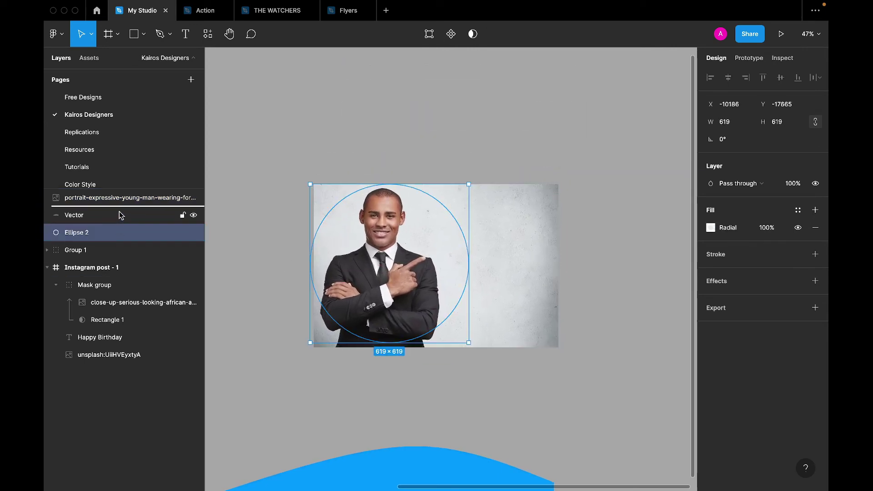
- Place the circle layer under the portrait and use it as the portrait's mask
drag(124, 231, 123, 213)
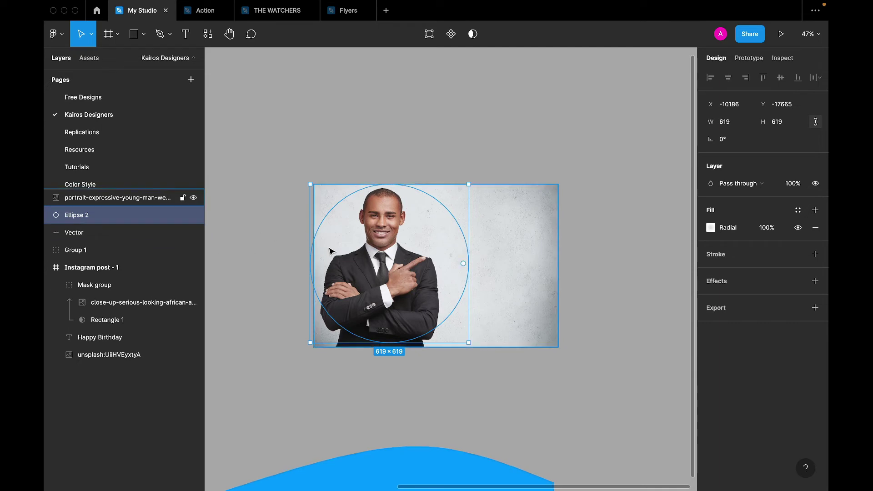
double_click(551, 271)
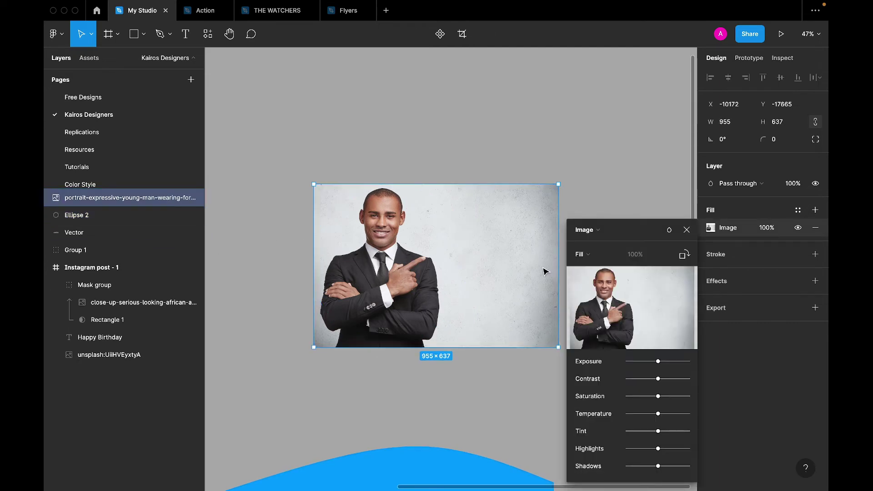
click(687, 230)
drag(496, 283, 484, 283)
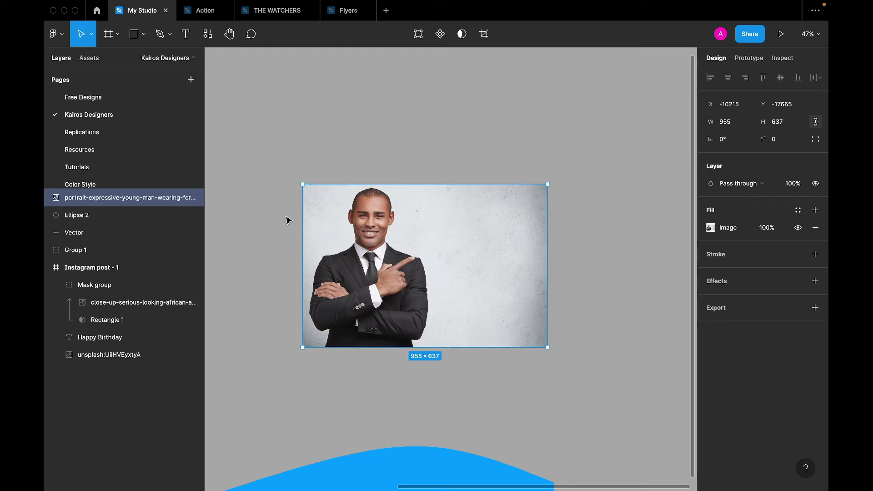
shift+click(120, 215)
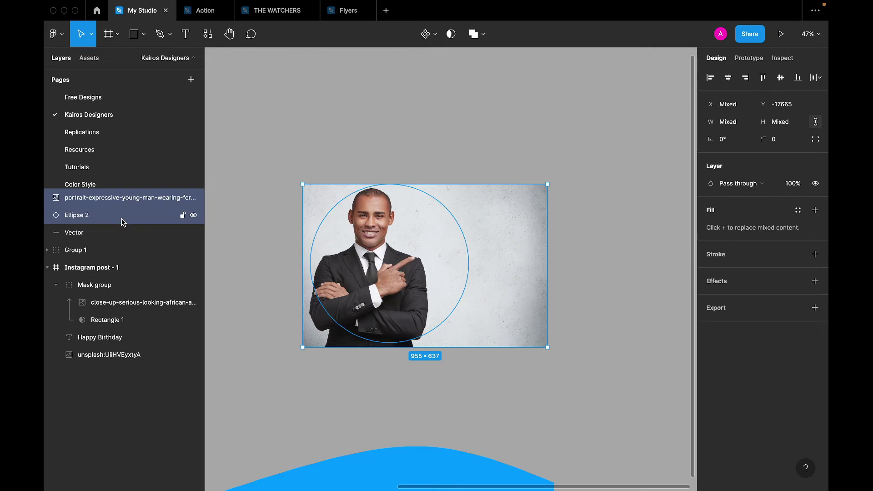
click(456, 35)
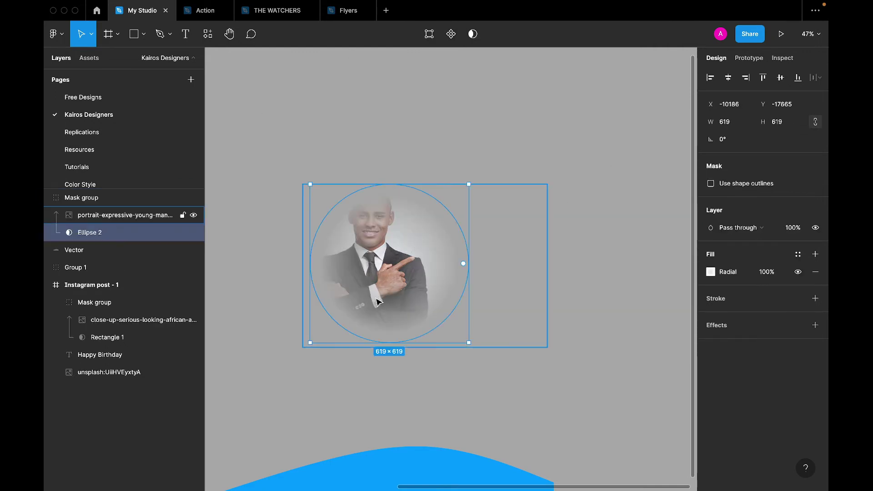
click(397, 292)
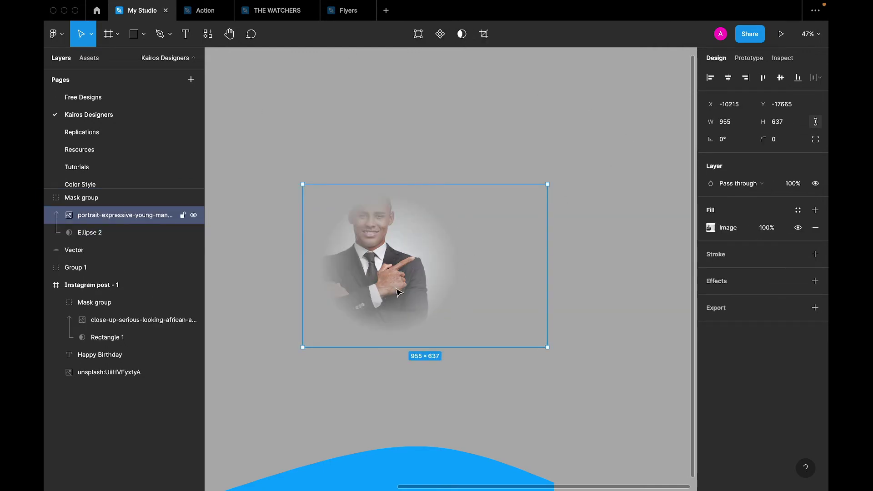
- Centre the radial mask gradient on the man's eyes, tightened vertically and widened sideways
click(102, 235)
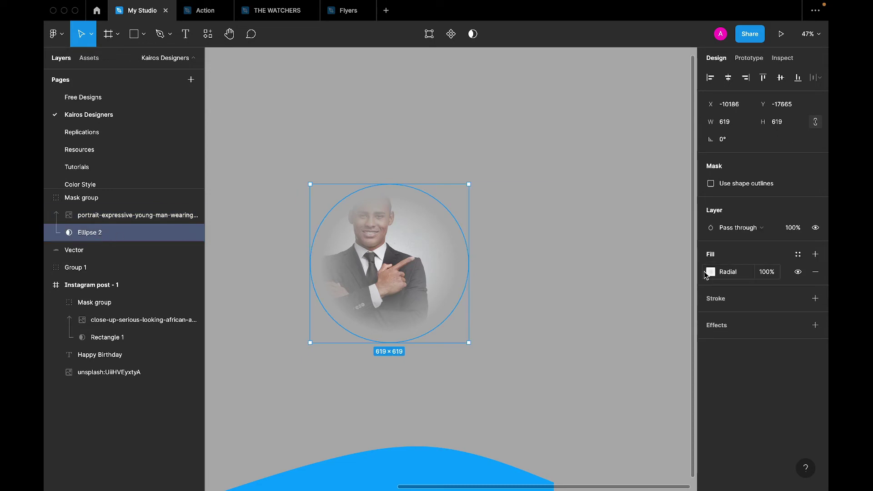
click(708, 272)
click(577, 194)
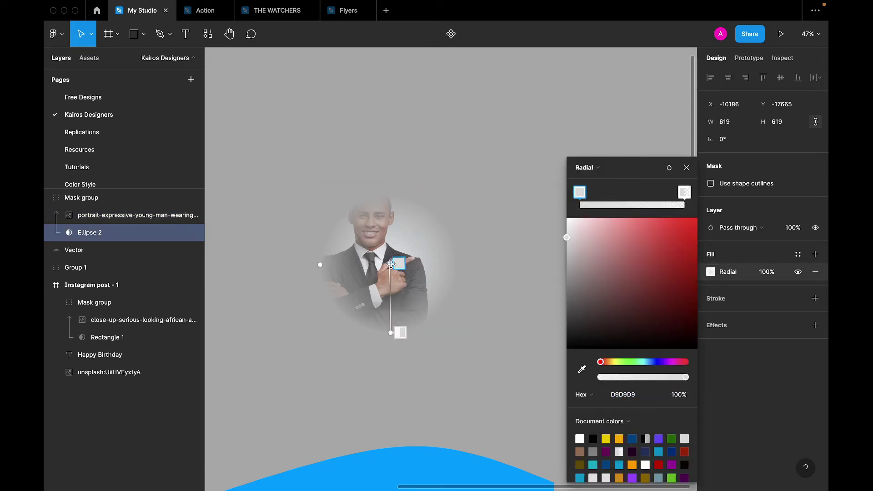
drag(390, 264, 375, 208)
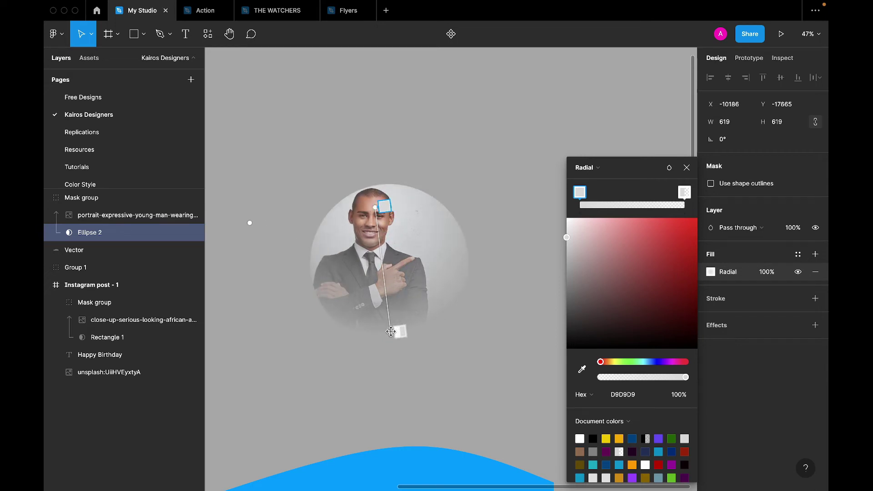
drag(391, 331, 396, 311)
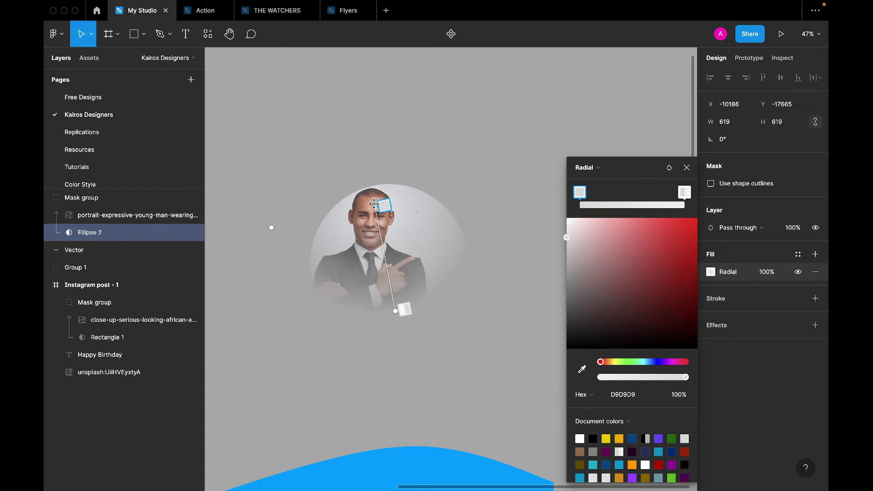
mouse_move(375, 207)
mouse_down()
mouse_move(373, 223)
mouse_move(363, 207)
mouse_up()
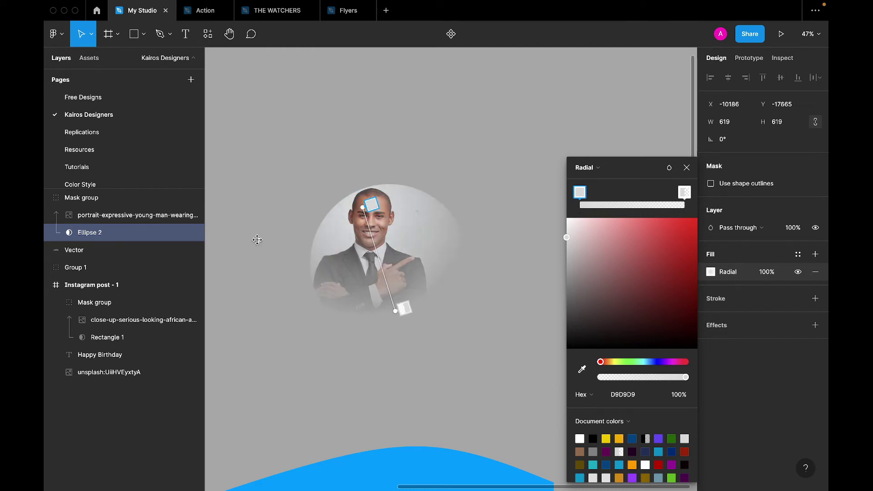
mouse_move(257, 240)
mouse_down()
mouse_move(266, 237)
mouse_move(214, 255)
mouse_up()
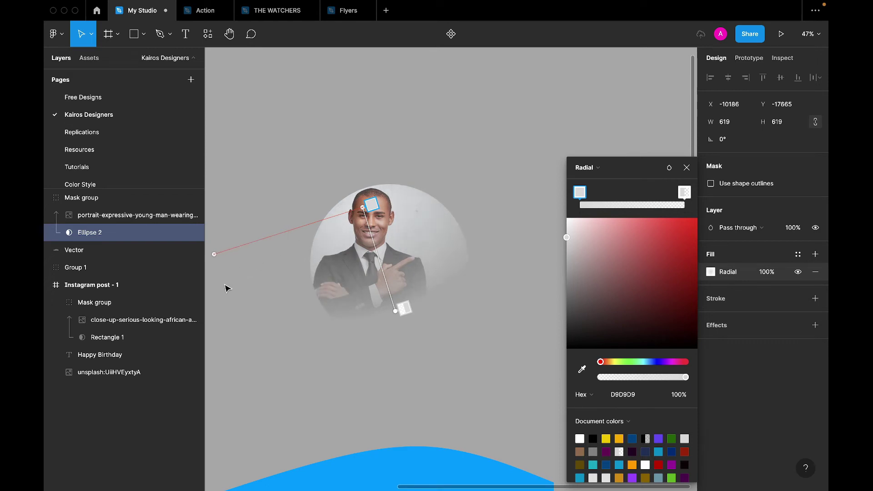
click(687, 168)
- Move the circular portrait up and to the left
click(510, 219)
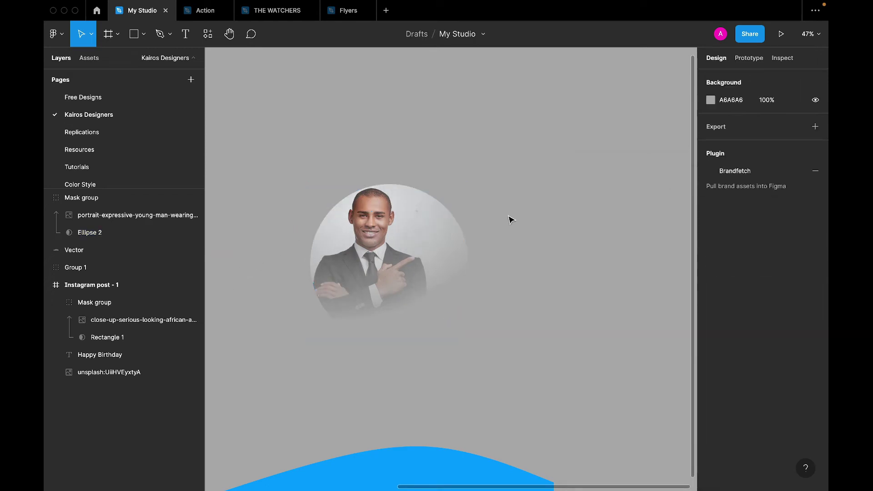
drag(444, 259, 321, 162)
scroll(322, 162, down, 3)
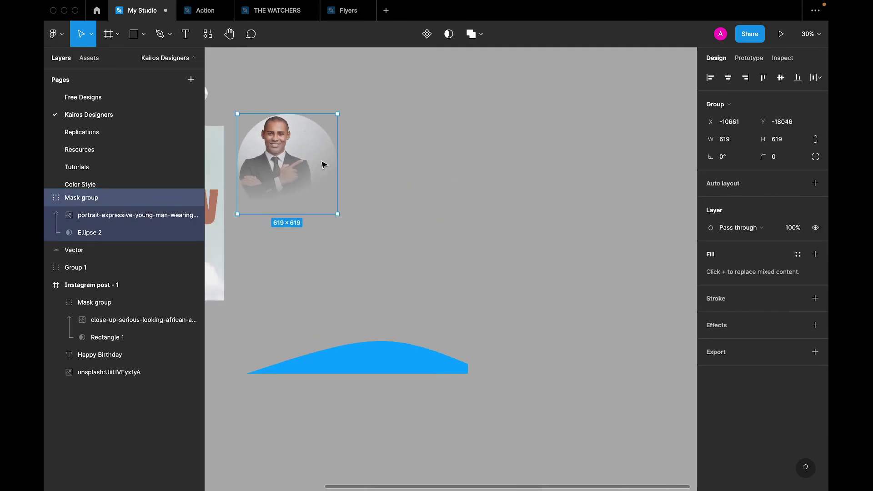
- Put the circular portrait in a new 1080×1080 frame, enlarged to 919×919 toward the lower left
click(441, 175)
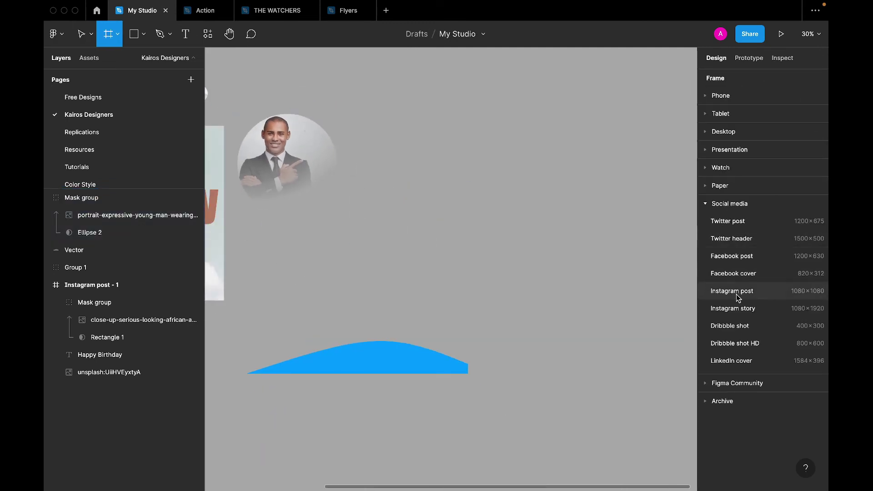
click(736, 294)
drag(559, 246, 446, 183)
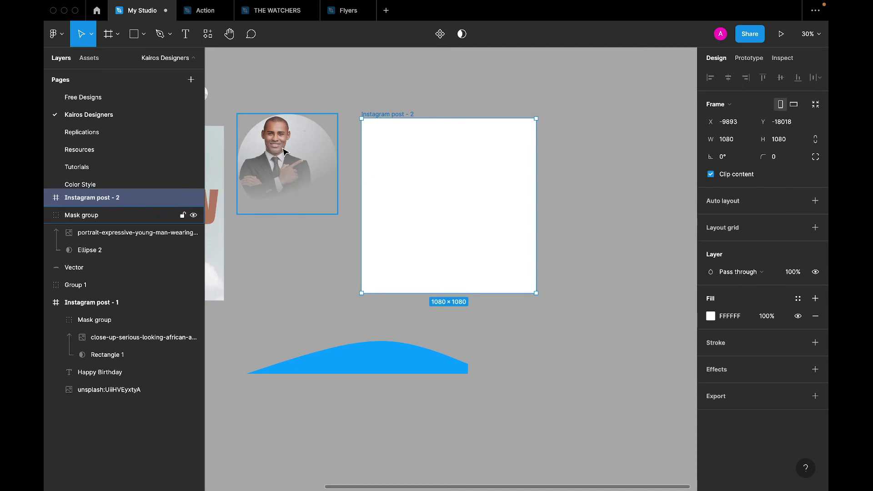
drag(286, 157, 408, 189)
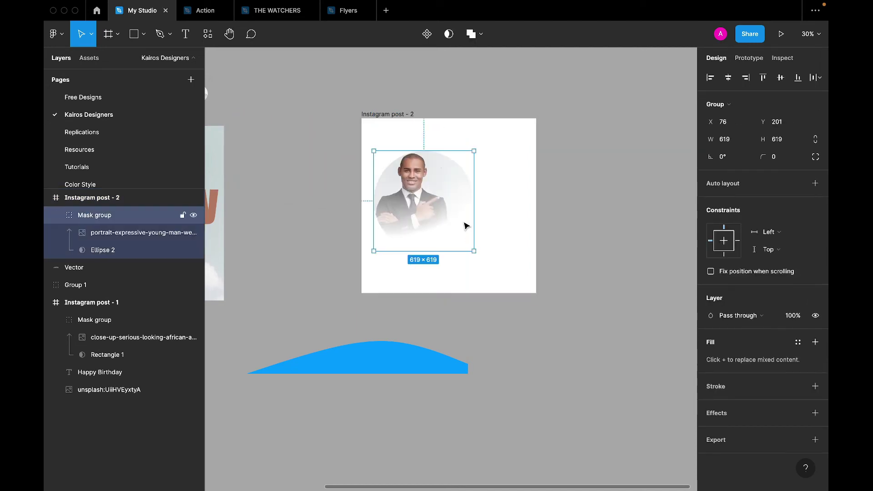
drag(474, 250, 523, 299)
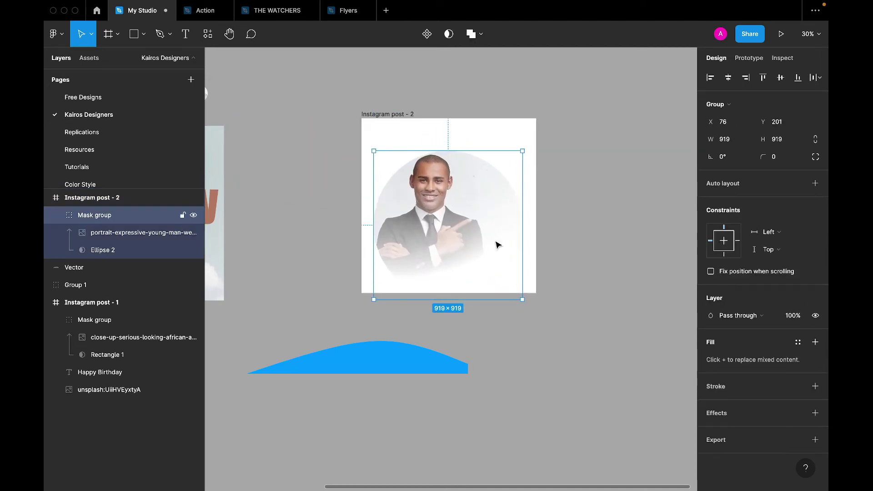
drag(461, 226, 427, 251)
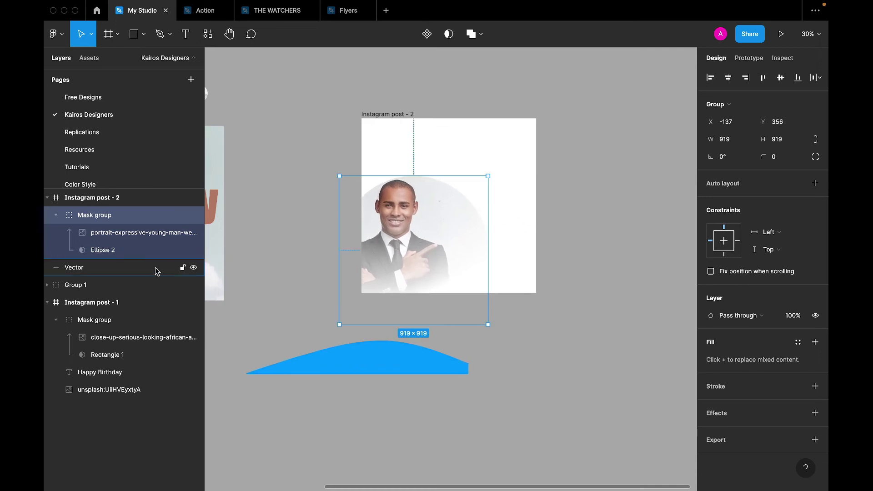
- Stretch Ellipse 2's radial gradient toward the lower right, with its end stop at 0% opacity
click(110, 251)
click(710, 343)
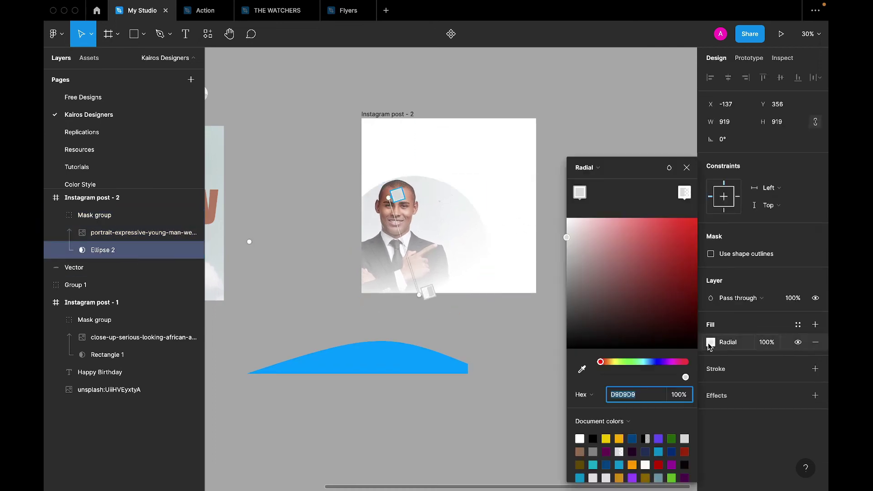
drag(420, 294, 446, 289)
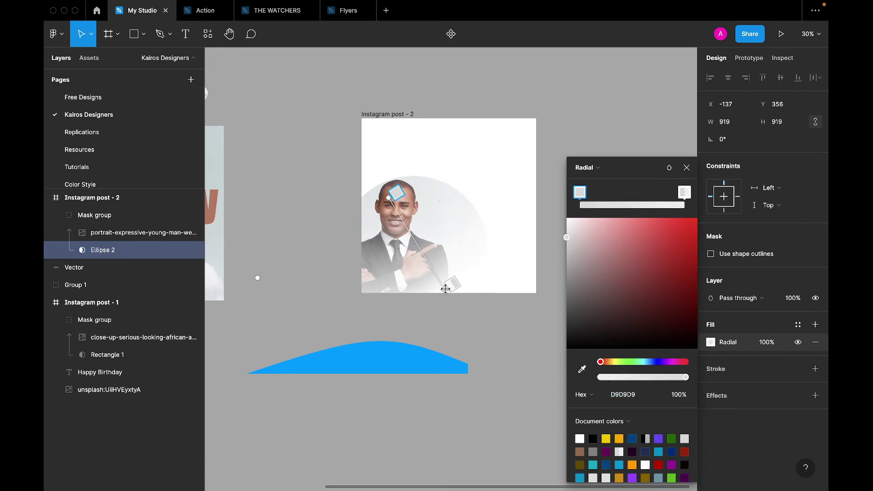
drag(388, 199, 386, 203)
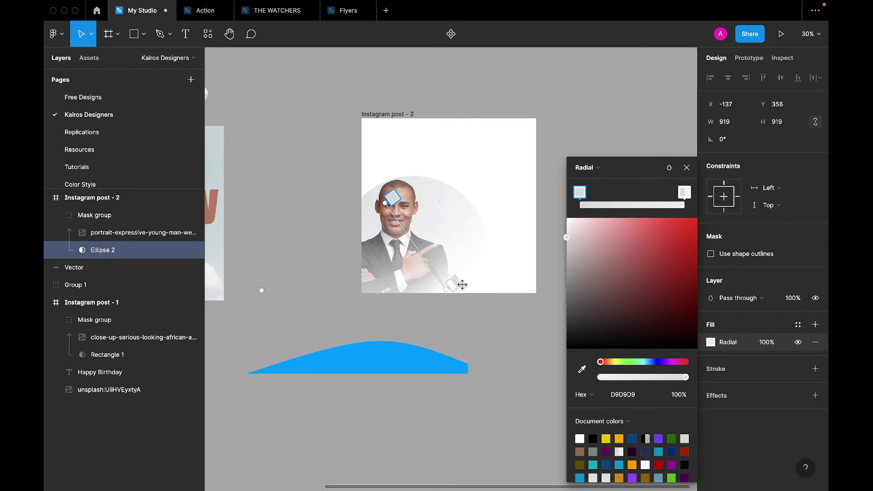
click(446, 293)
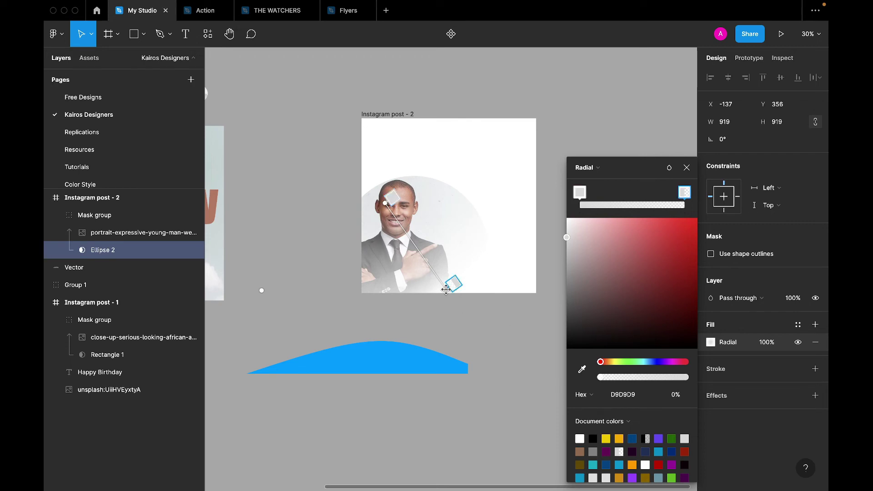
drag(446, 289, 464, 287)
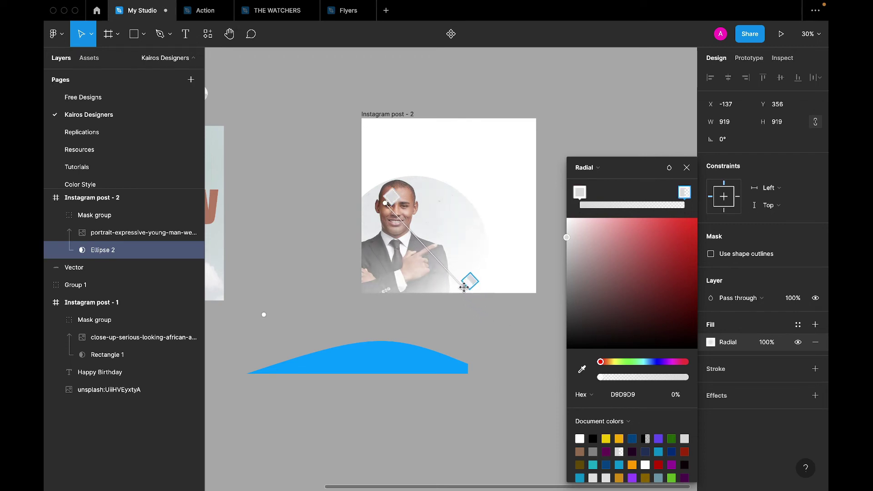
click(687, 168)
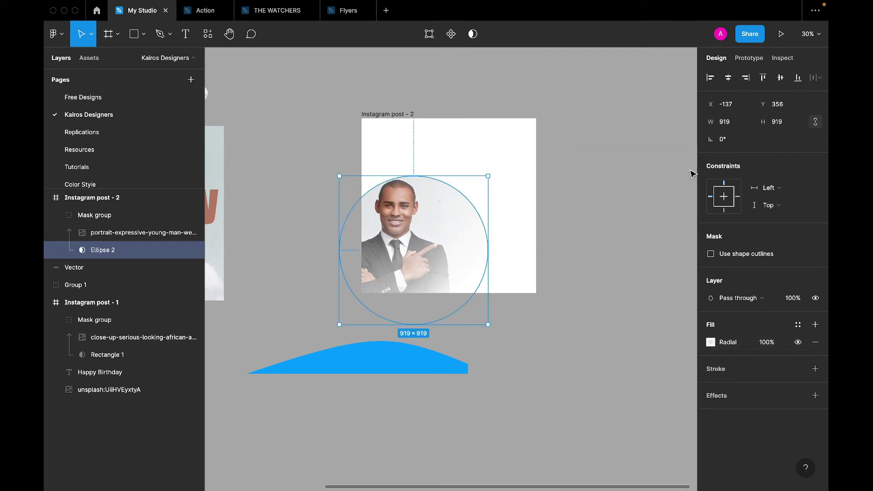
click(637, 216)
scroll(537, 202, up, 3)
scroll(539, 206, up, 2)
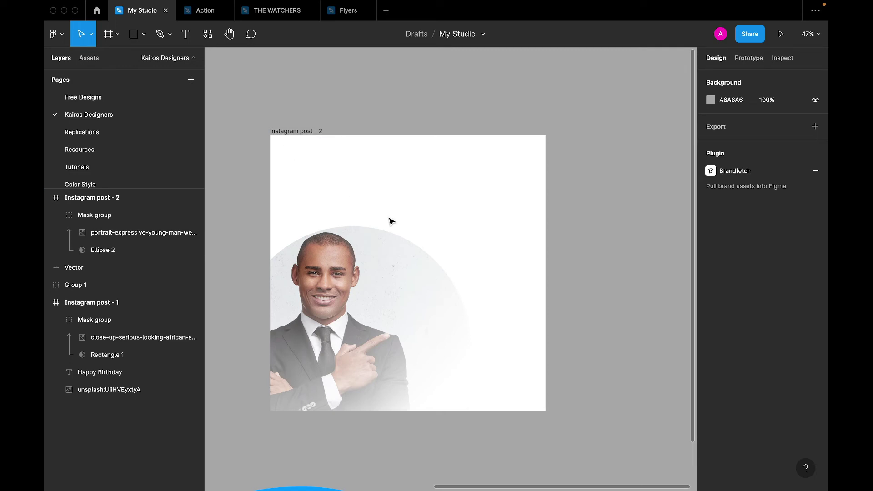
- Drag the blue wave into the post and shrink it to the frame's width, 1106×163
scroll(391, 221, down, 3)
scroll(391, 222, left, 1)
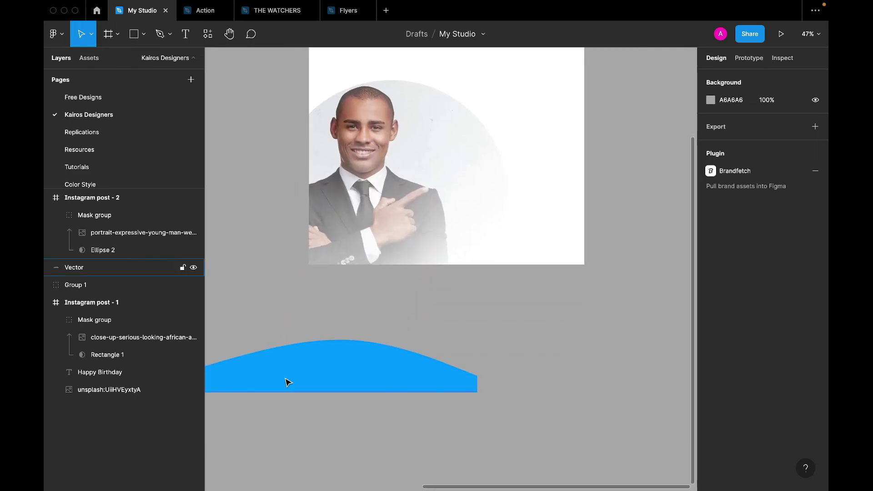
mouse_move(288, 382)
mouse_down()
mouse_move(463, 250)
mouse_move(634, 254)
mouse_up()
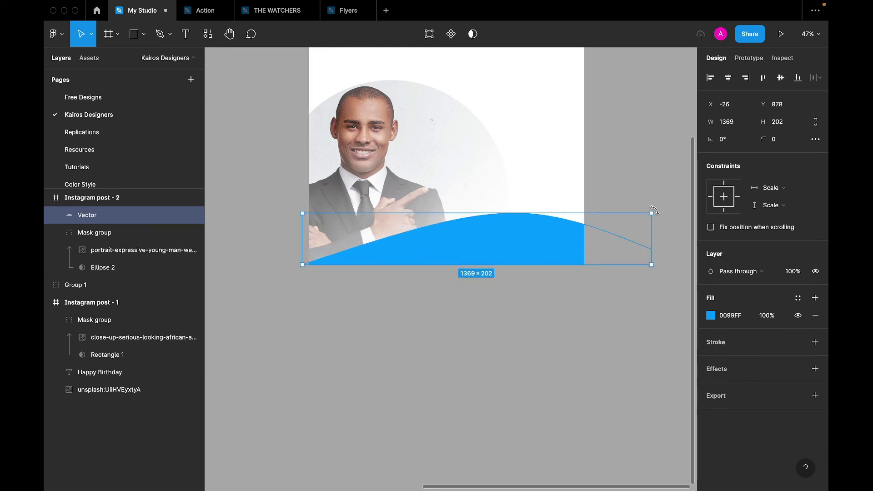
drag(651, 212, 586, 223)
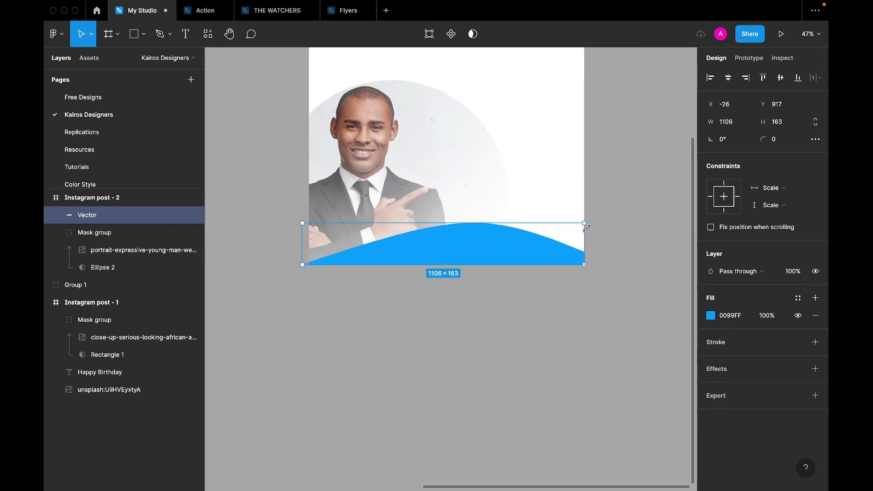
- Move the resized blue wave back out below Instagram post - 2
click(630, 241)
click(468, 247)
click(453, 342)
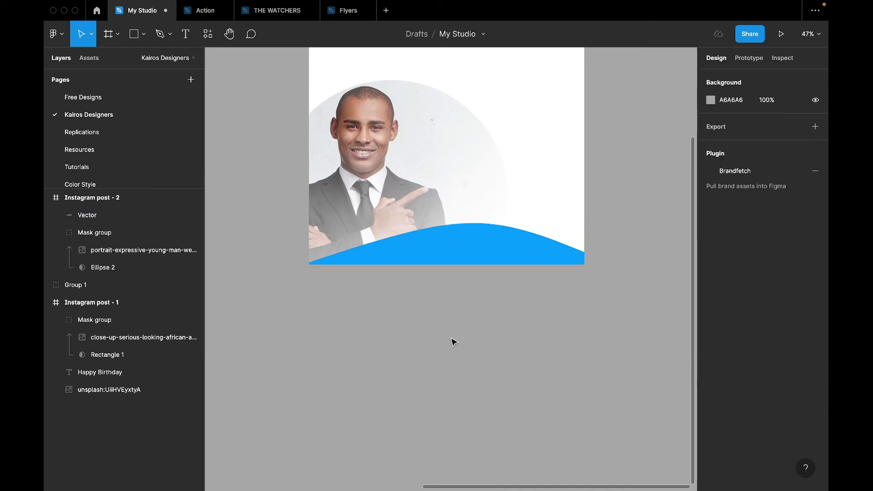
click(493, 225)
drag(471, 251, 470, 384)
click(394, 336)
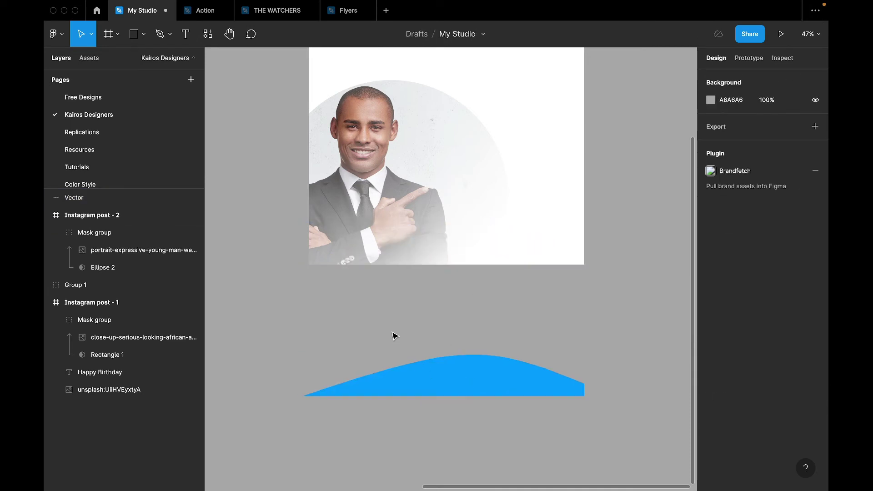
- Import the hard-hat safety-gear photo from Downloads and place it below the portrait post
key(super+shift+k)
scroll(402, 264, down, 3)
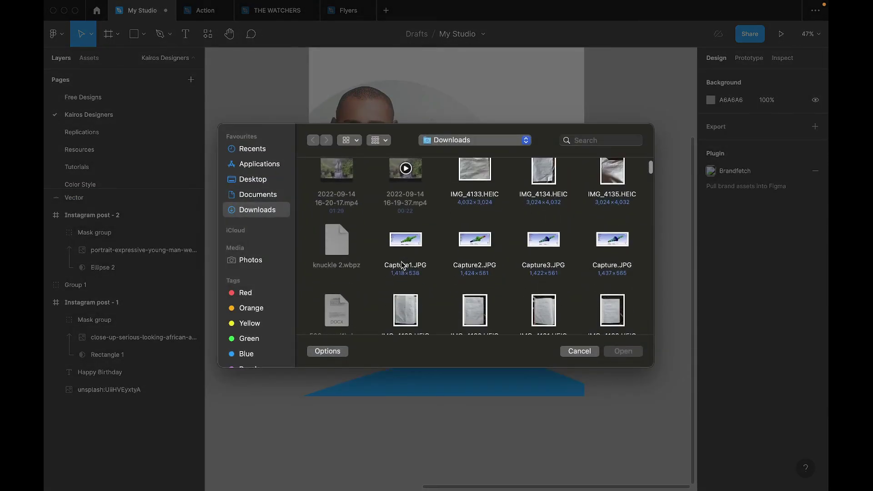
scroll(402, 263, down, 2)
scroll(401, 261, down, 2)
scroll(401, 261, down, 2)
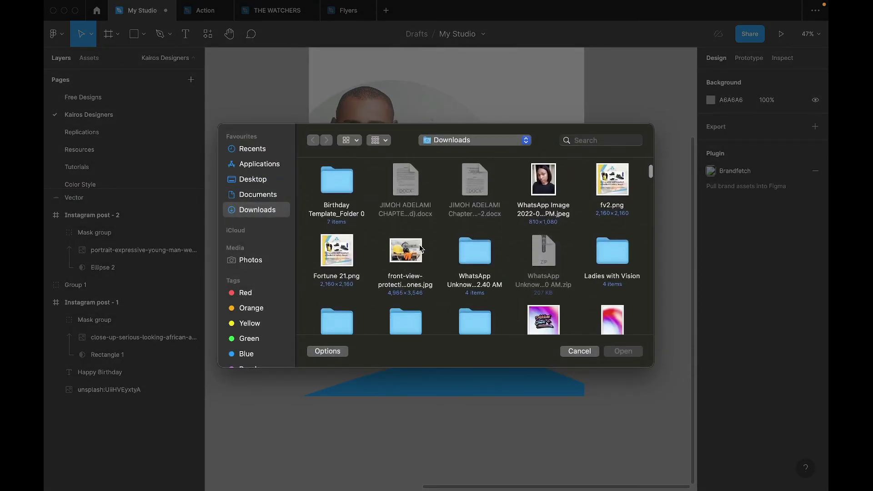
click(407, 257)
double_click(407, 257)
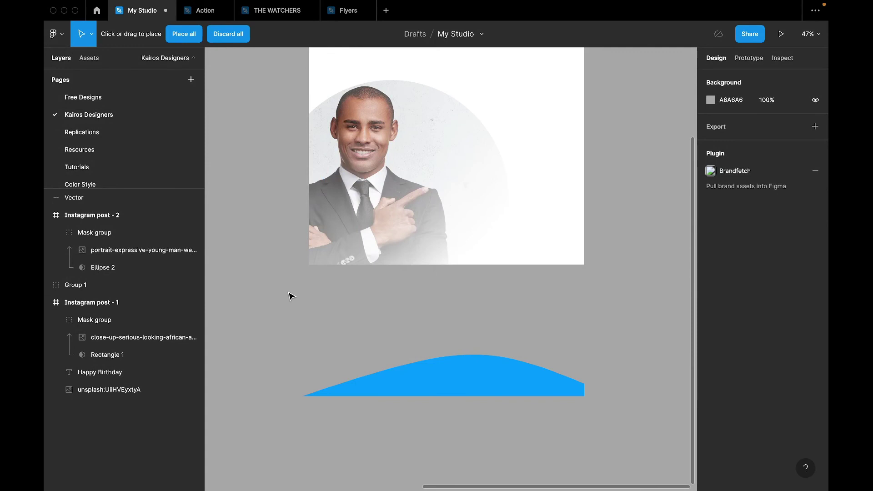
drag(289, 294, 586, 446)
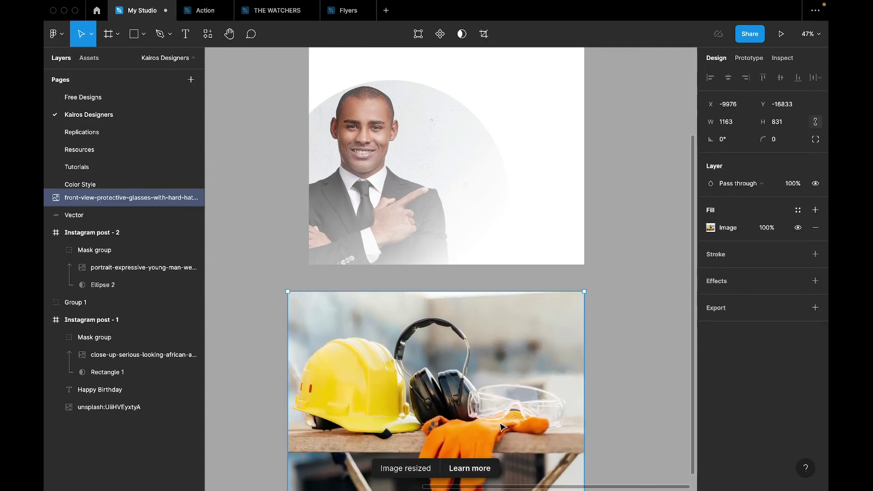
- Position the photo over the wave and mask it with the wave shape
drag(500, 425, 509, 426)
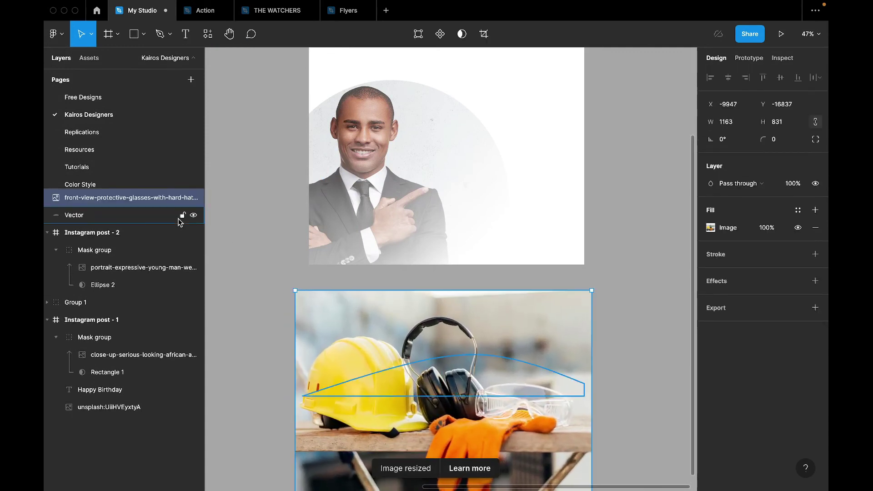
shift+click(136, 222)
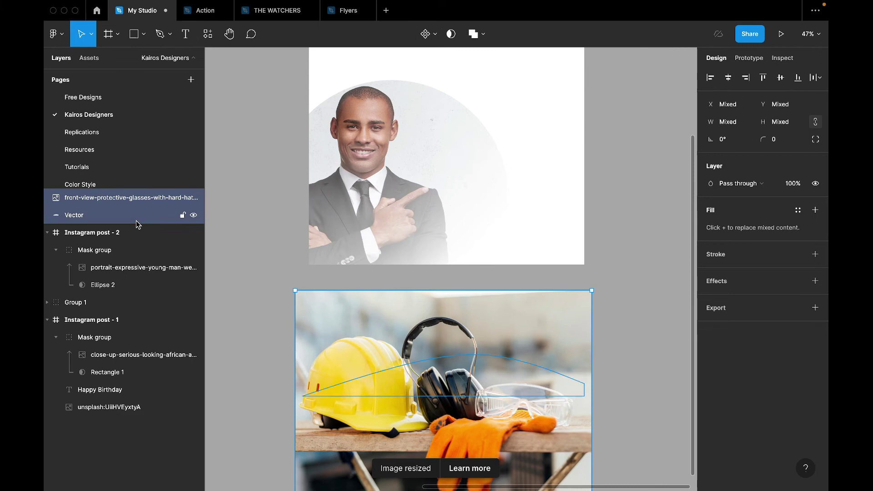
click(455, 36)
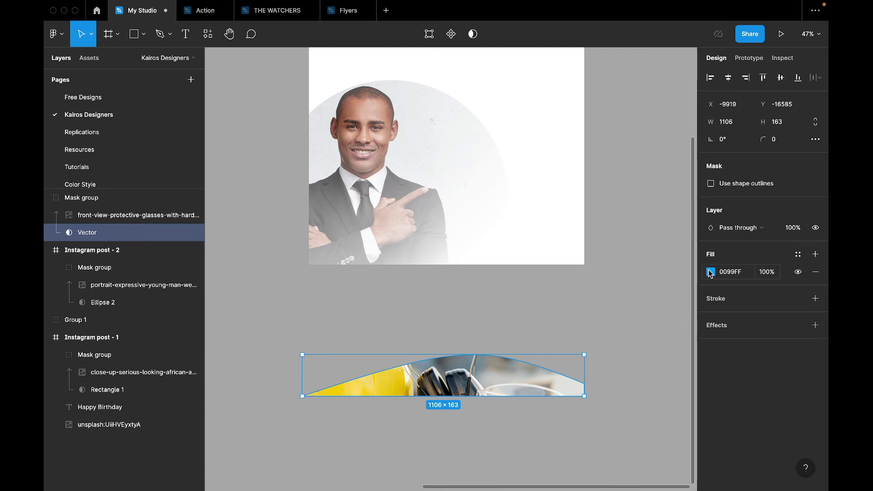
- Give the wave mask a vertical linear gradient so the gear photo fades toward the top
click(711, 271)
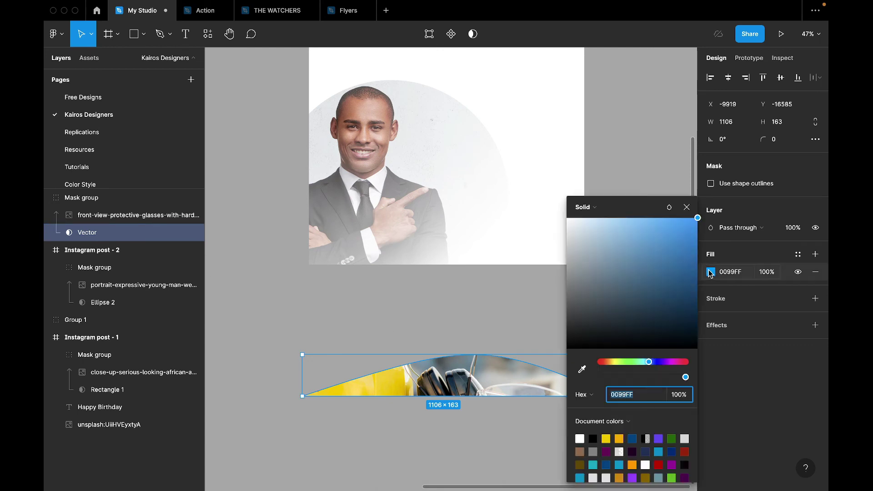
click(601, 207)
click(604, 221)
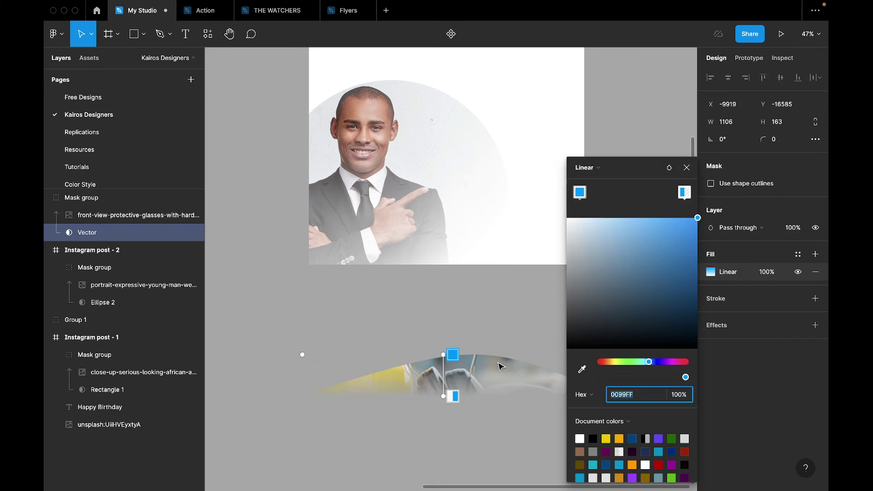
mouse_move(449, 392)
mouse_down()
mouse_move(469, 339)
mouse_move(468, 434)
mouse_up()
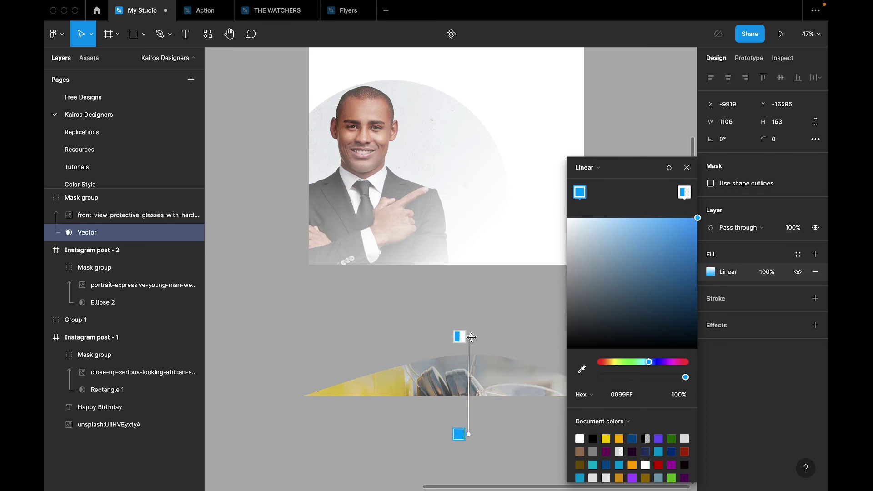
mouse_move(472, 337)
mouse_down()
mouse_move(454, 368)
mouse_move(466, 374)
mouse_up()
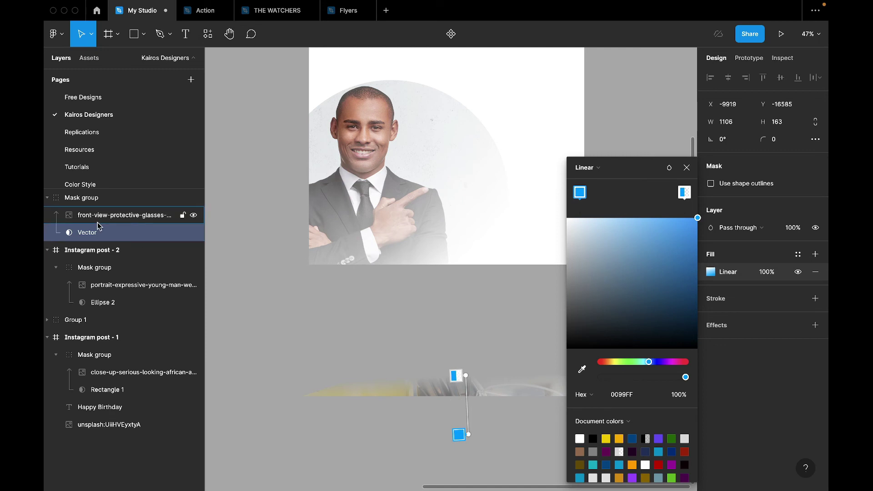
click(91, 233)
double_click(99, 232)
- Drag the wave mask's bottom vertices down, making the gear strip 1106×306
scroll(431, 337, down, 4)
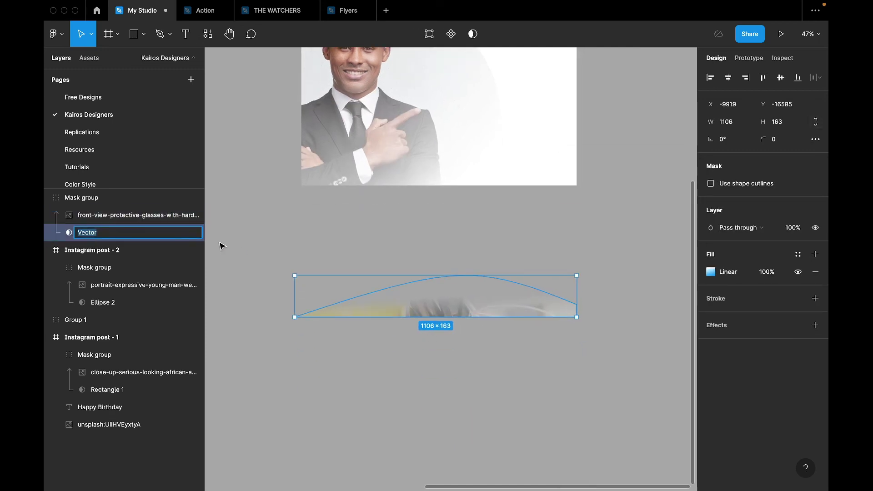
click(318, 255)
double_click(386, 308)
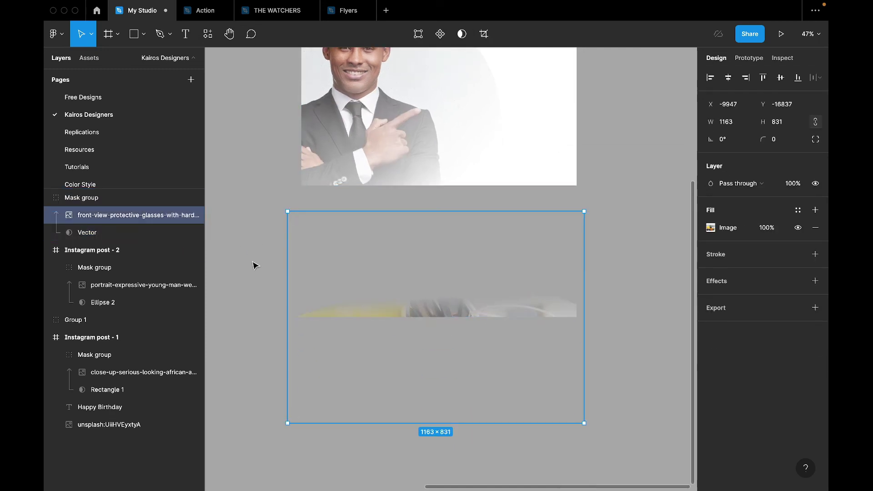
double_click(134, 233)
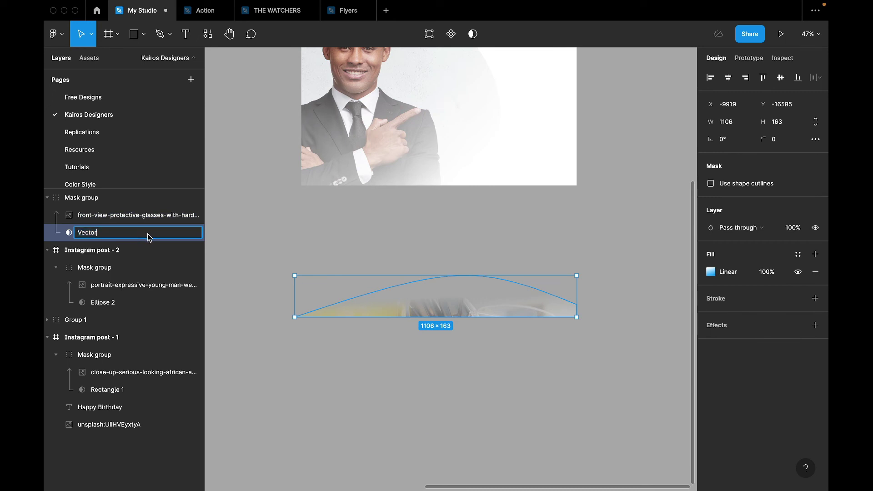
click(66, 234)
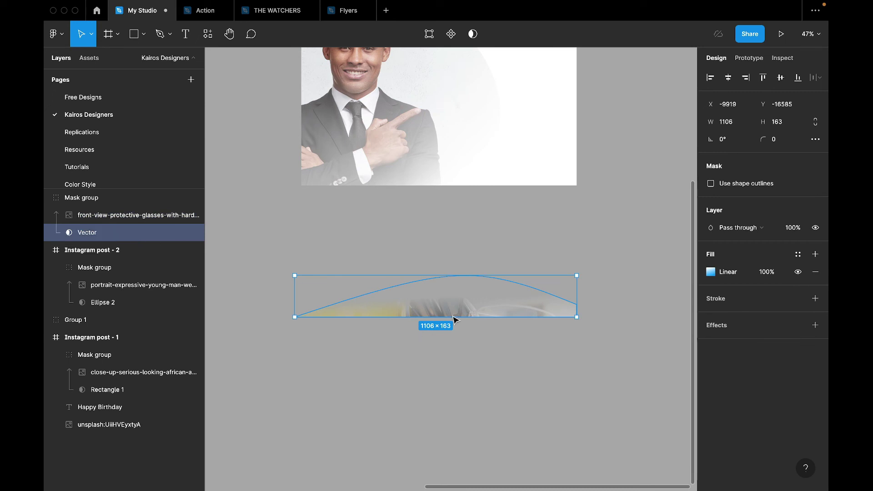
double_click(549, 317)
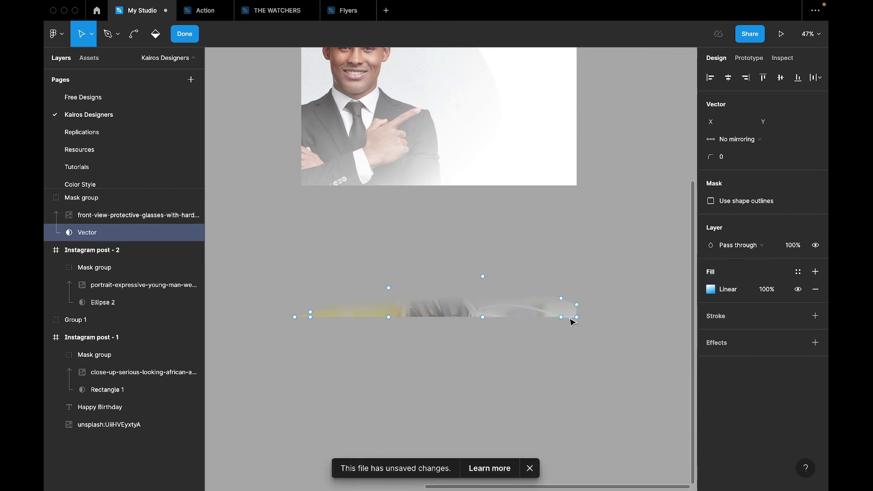
drag(590, 320, 283, 404)
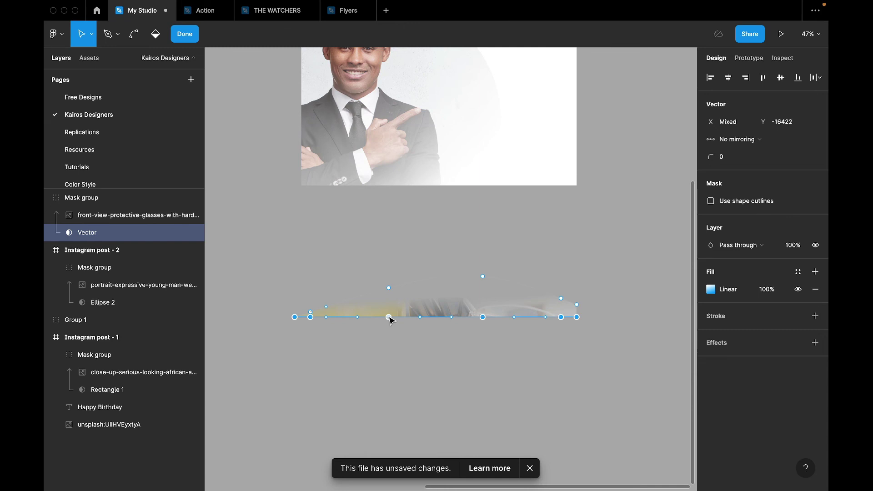
drag(390, 317, 390, 355)
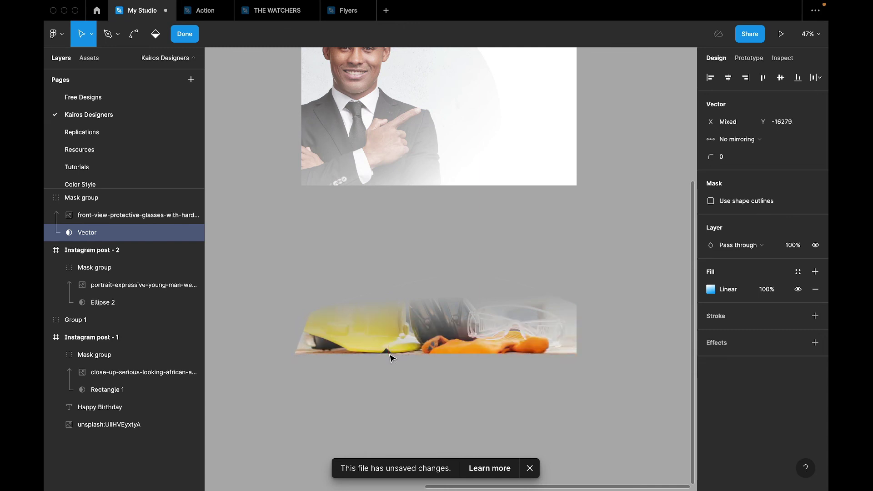
click(185, 34)
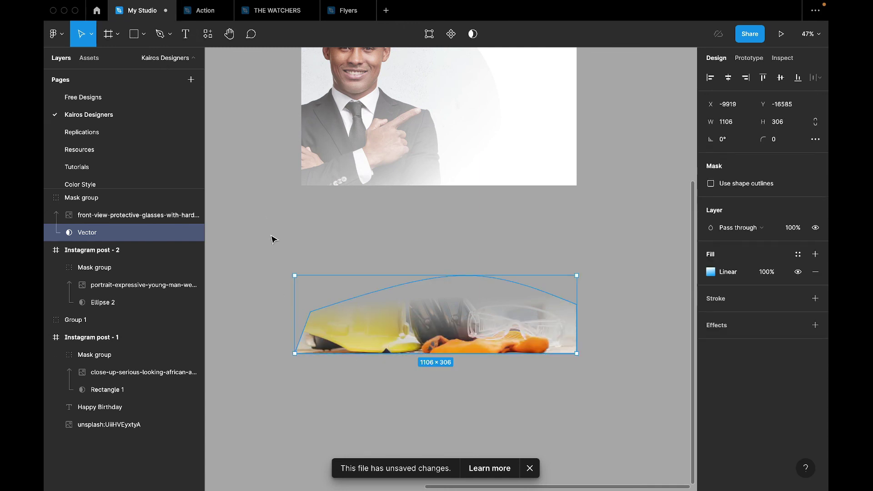
- Move the wave-masked gear strip into the bottom of Instagram post - 2 and stretch it leftward
click(273, 239)
drag(369, 346, 377, 158)
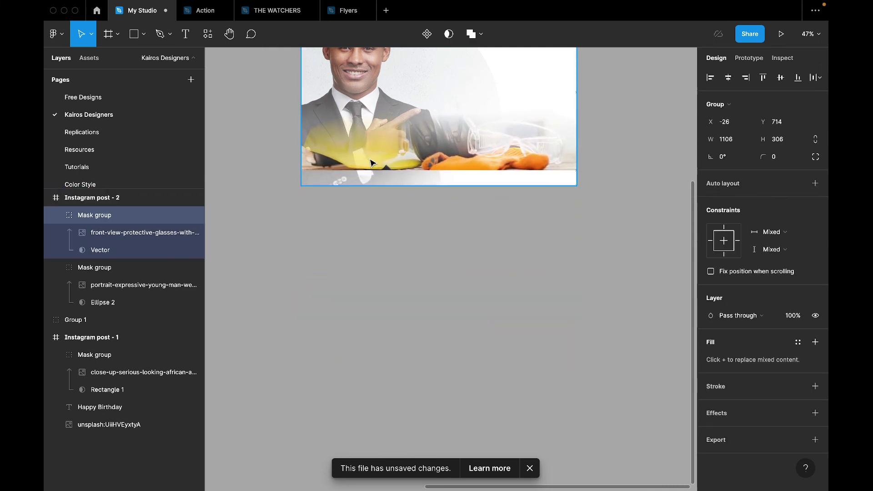
drag(377, 158, 371, 171)
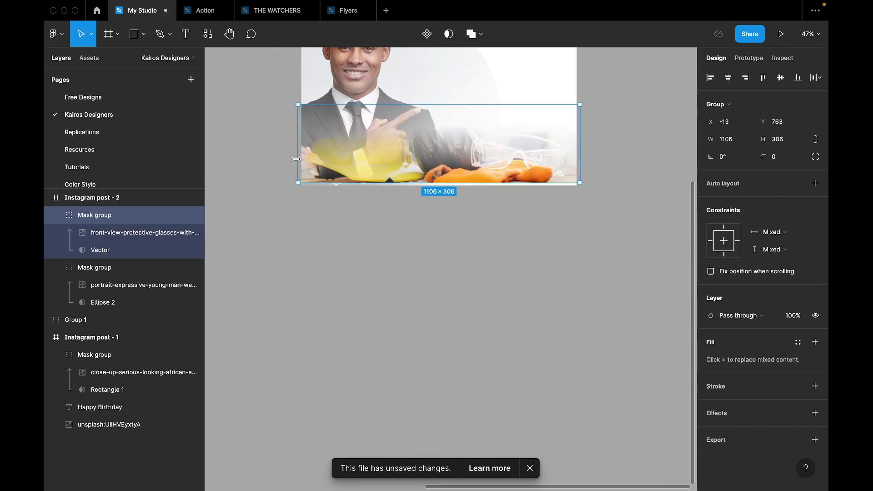
drag(295, 159, 441, 154)
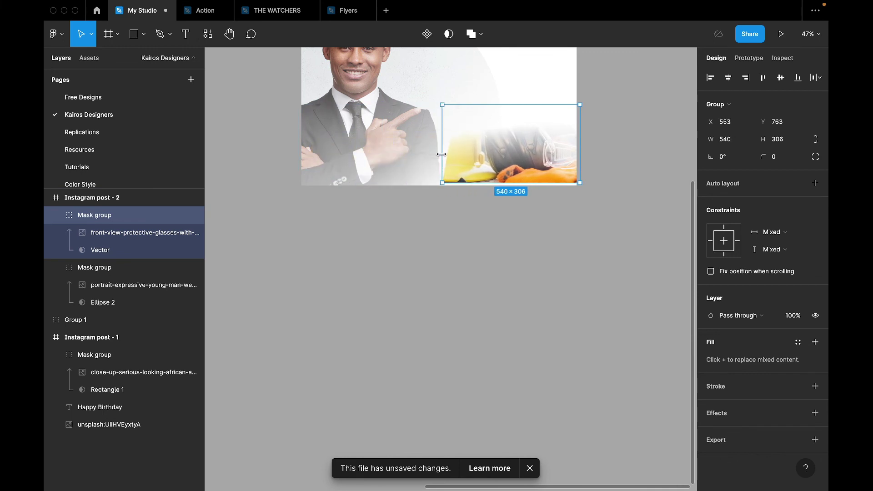
drag(441, 154, 342, 154)
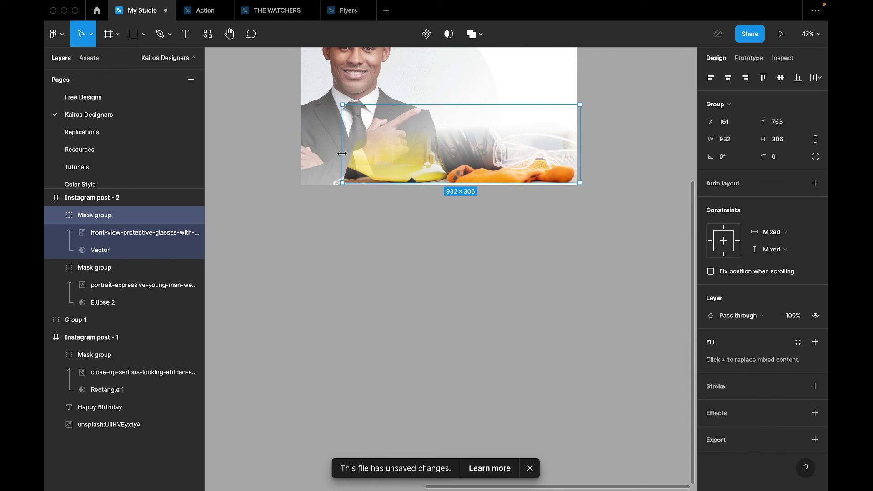
key(shift+Down)
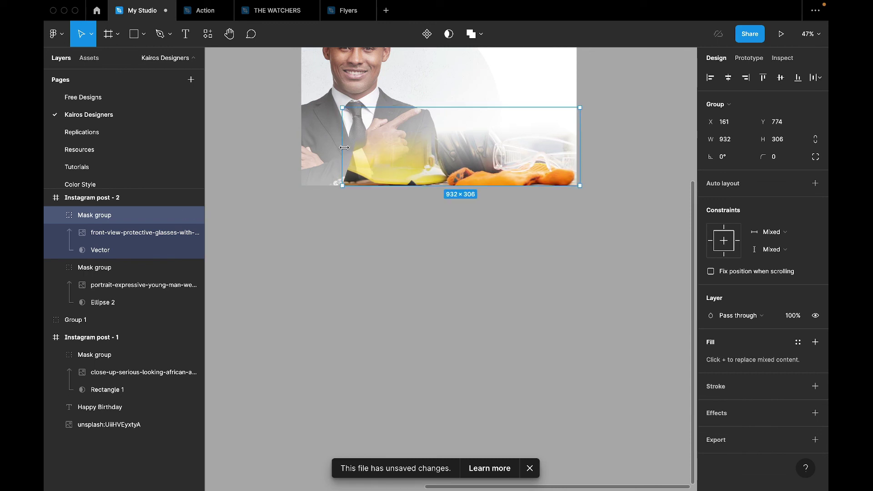
drag(344, 148, 244, 147)
- Enlarge the gear strip to 1435×334 and centre it across the post's bottom
click(405, 306)
scroll(406, 310, up, 5)
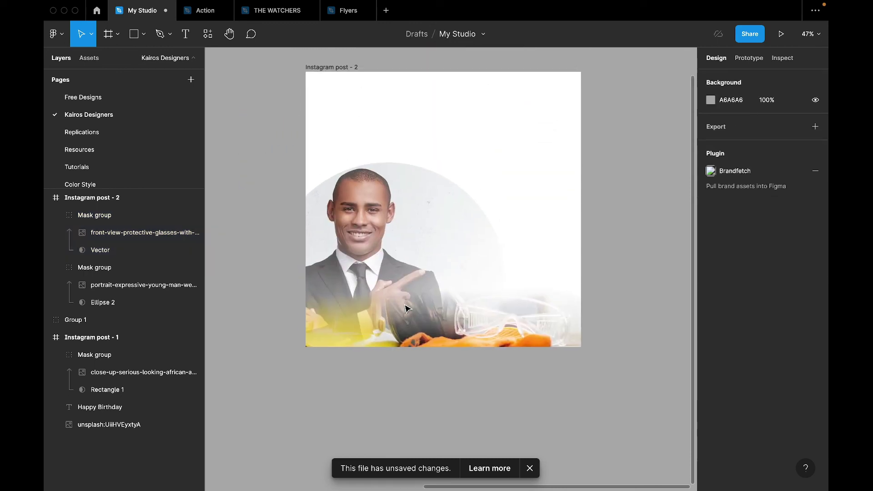
click(569, 324)
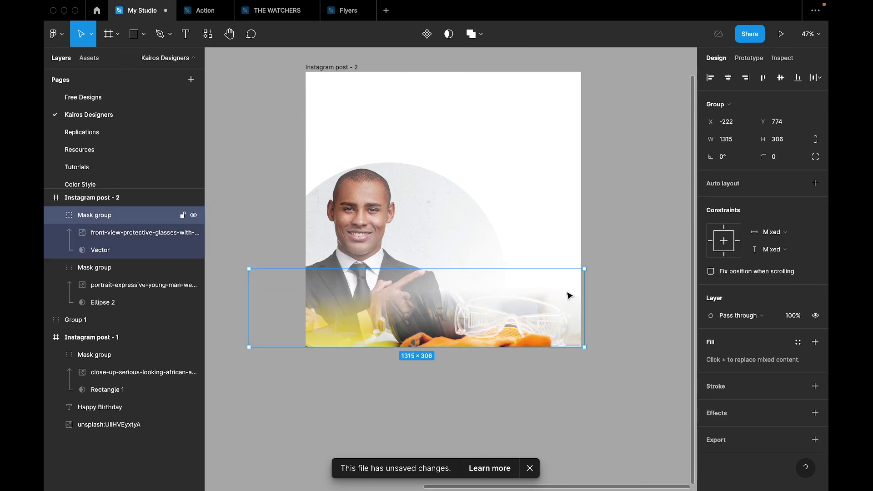
drag(587, 271, 593, 262)
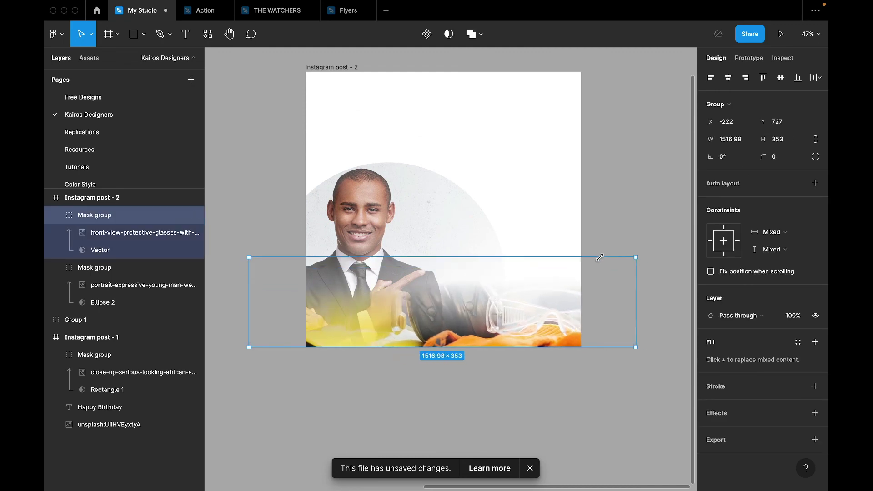
click(626, 224)
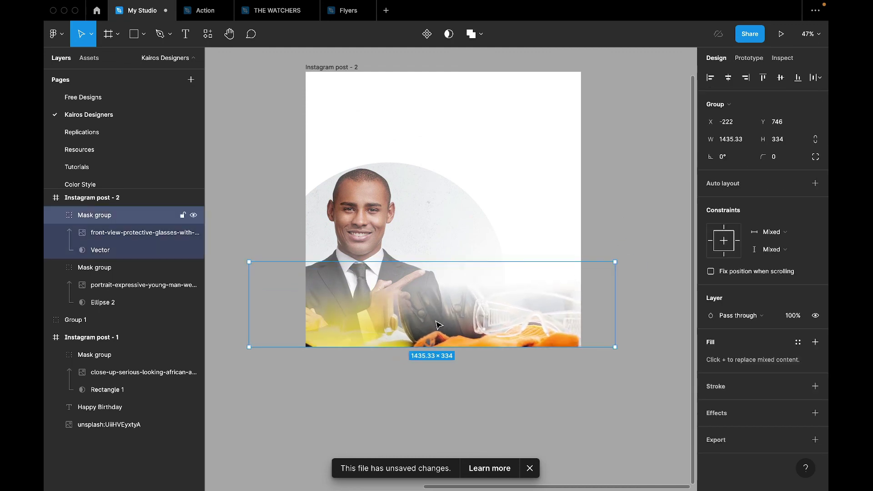
drag(440, 325, 450, 325)
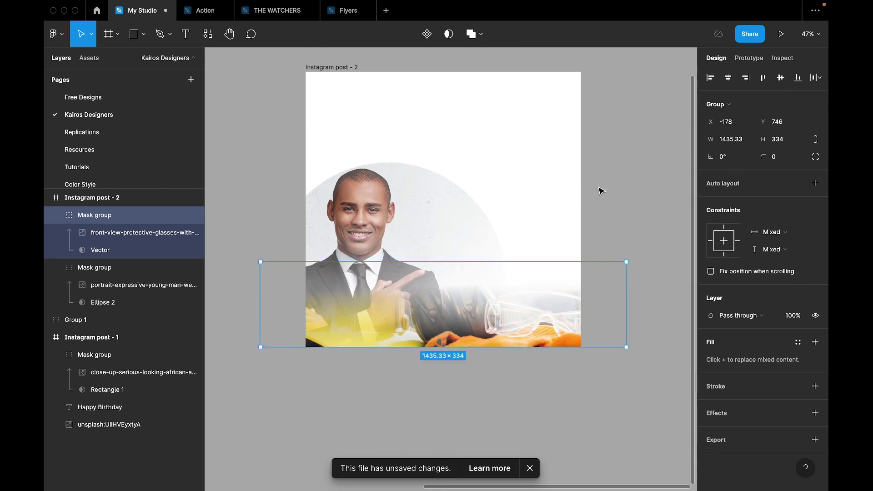
- Raise the circular portrait group higher within Instagram post - 2
double_click(352, 228)
drag(352, 227, 353, 204)
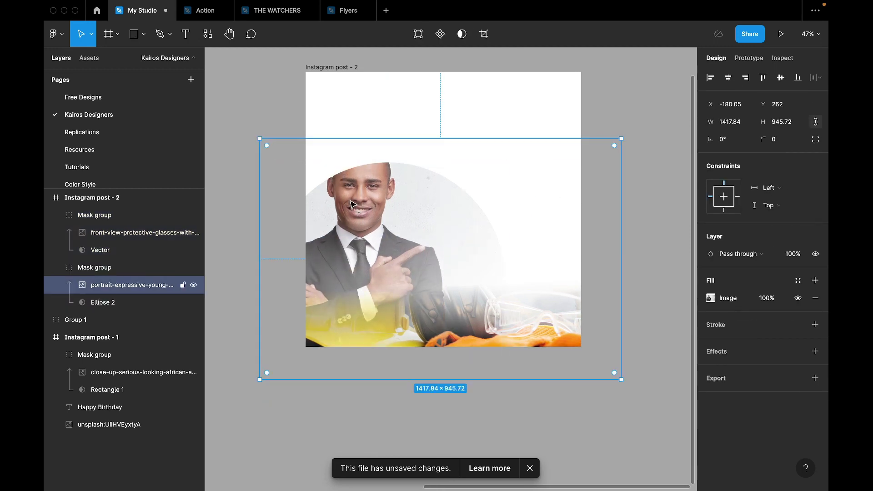
key(Escape)
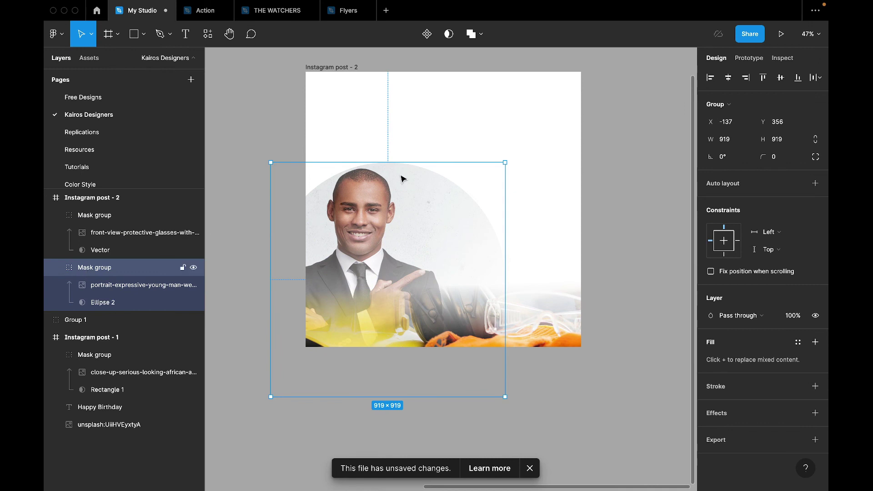
drag(419, 177, 419, 158)
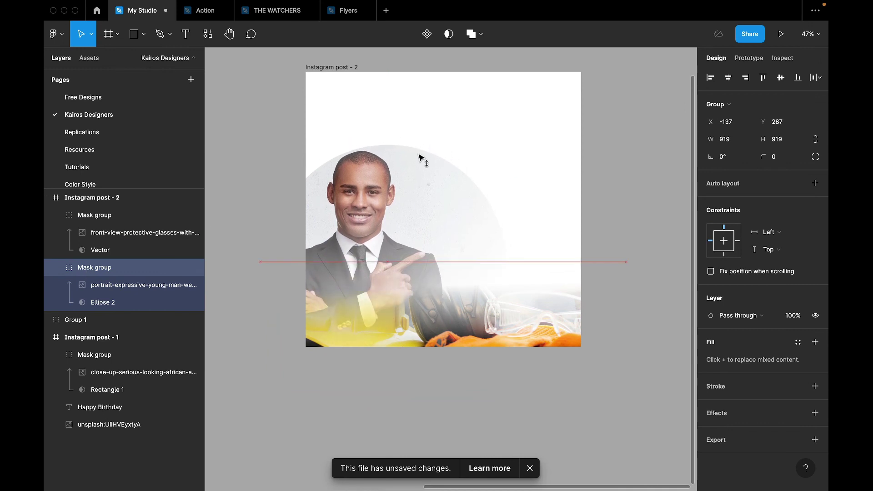
click(647, 153)
- Place Instagram post - 2 beside post 1 and review both posts' portrait and heading layers
scroll(647, 153, down, 5)
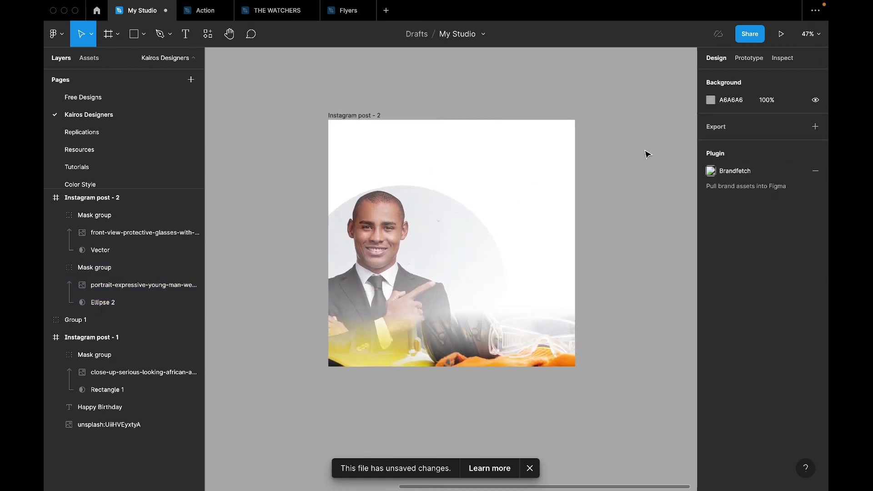
mouse_move(518, 136)
mouse_down()
mouse_move(426, 147)
mouse_move(423, 139)
mouse_up()
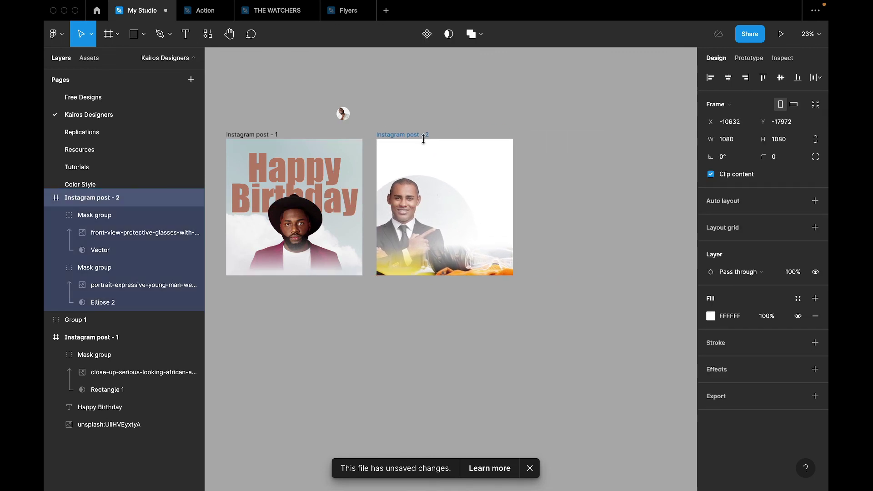
scroll(271, 183, up, 3)
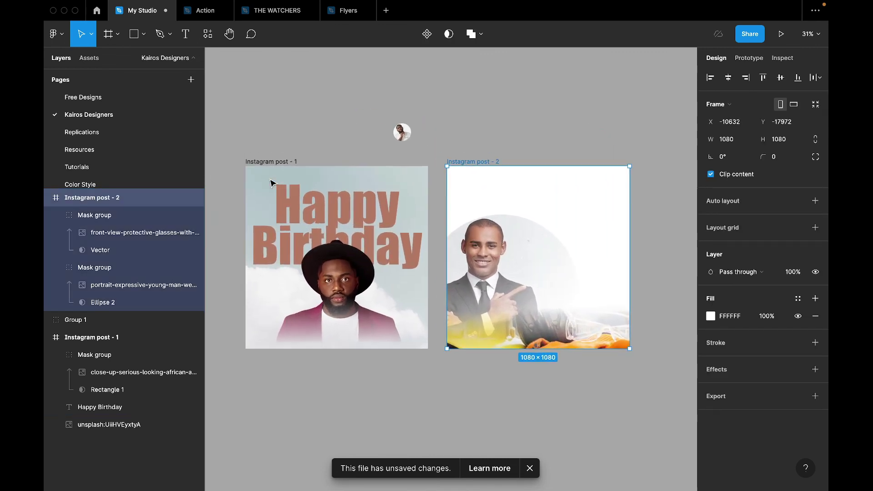
click(363, 232)
click(381, 210)
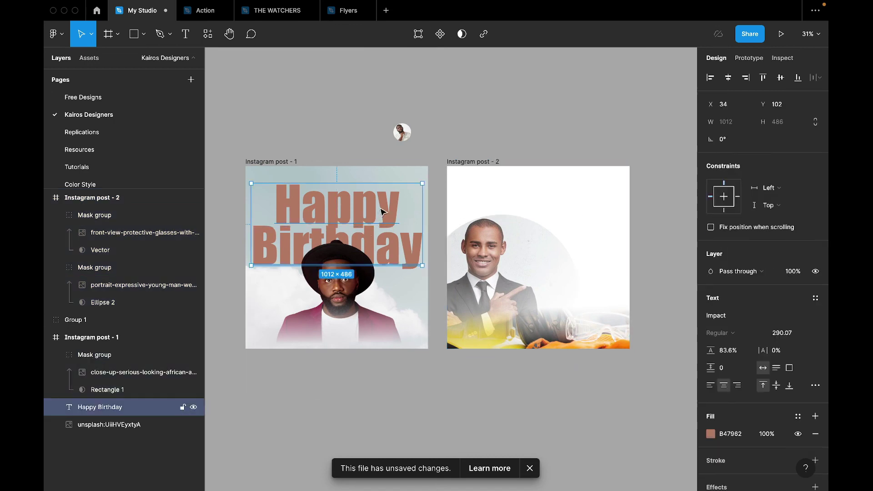
click(364, 311)
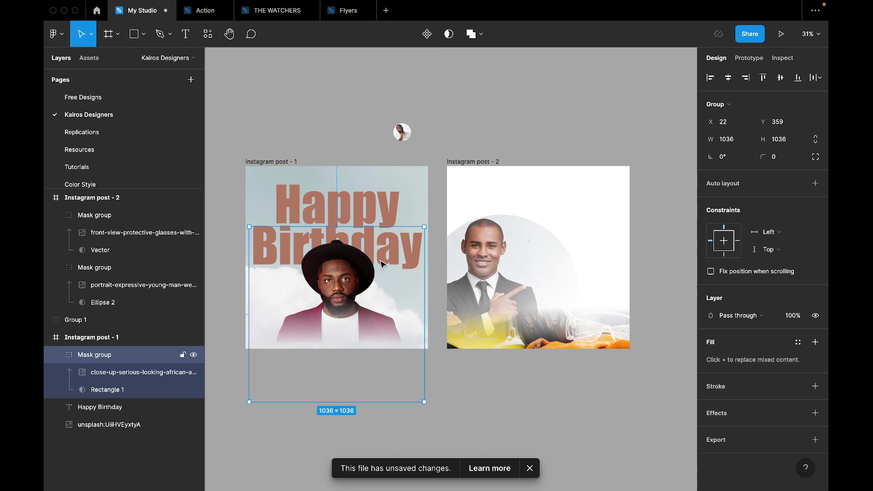
click(482, 233)
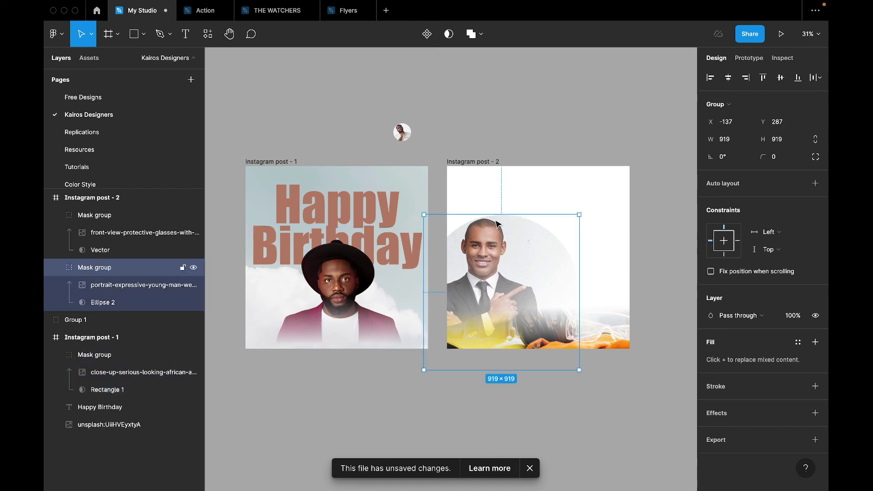